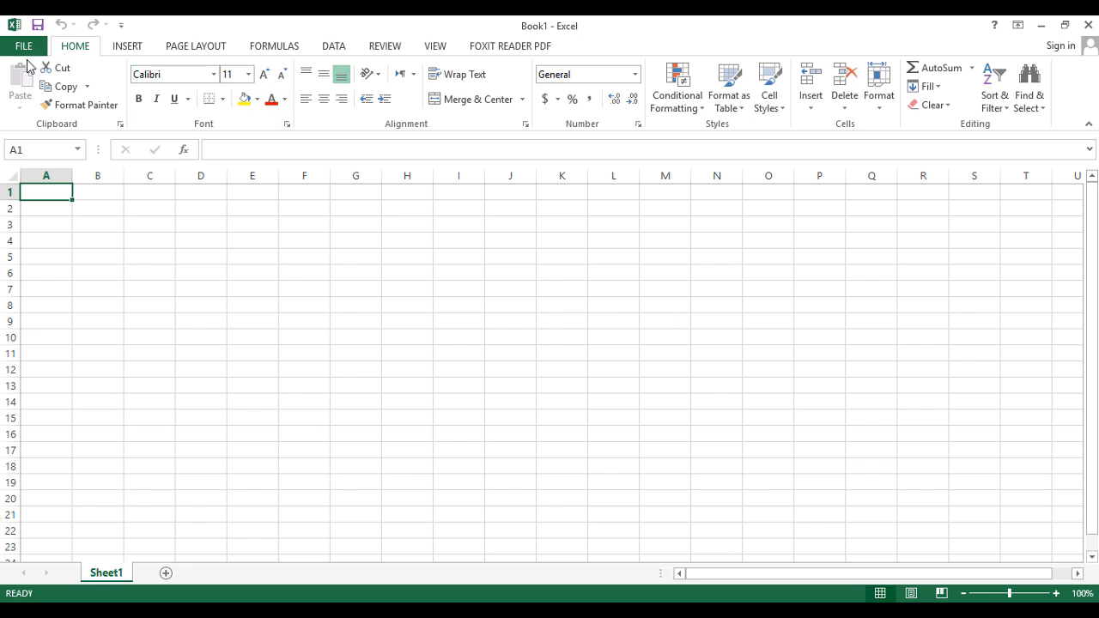
Step: Open the students workbook from the Excel Tutorial for Youtube folder on Local Disk (E:)
left_click(24, 46)
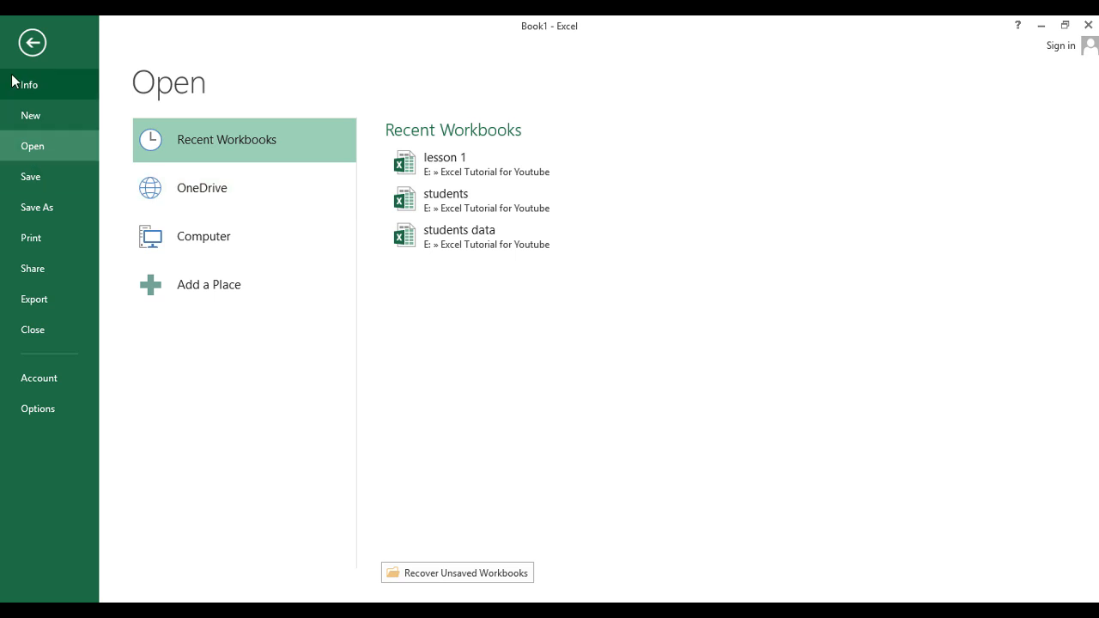
left_click(24, 51)
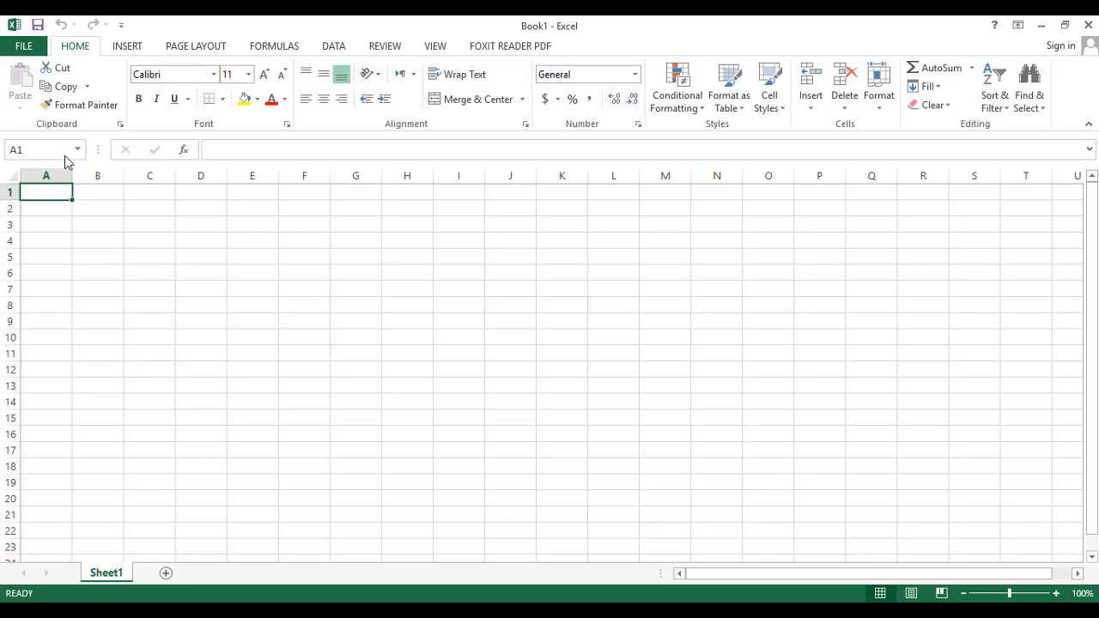
left_click(24, 48)
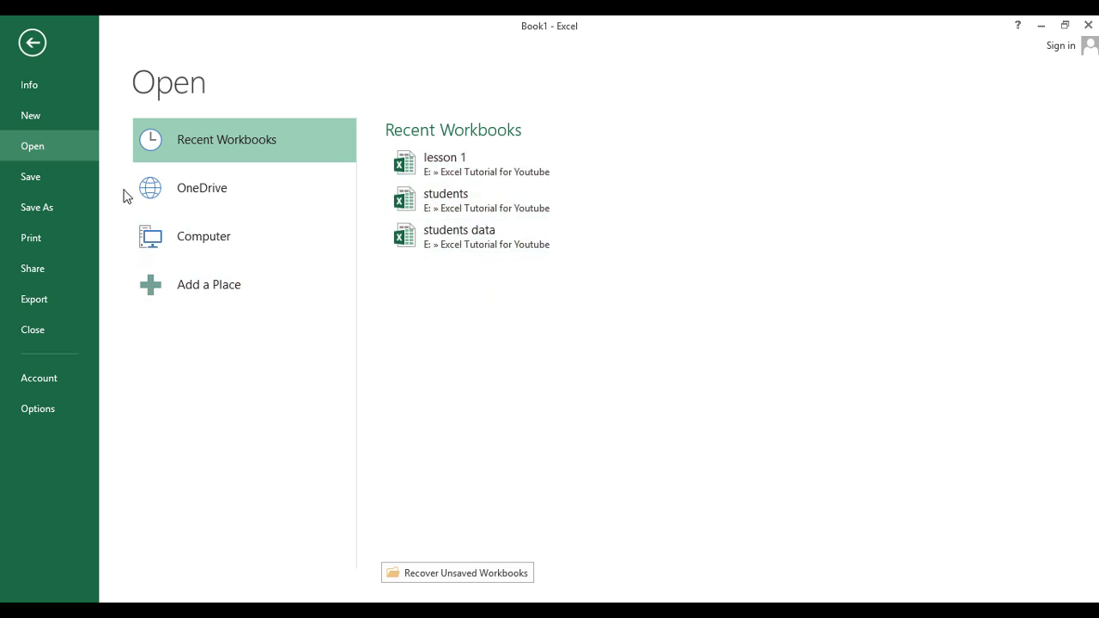
left_click(217, 237)
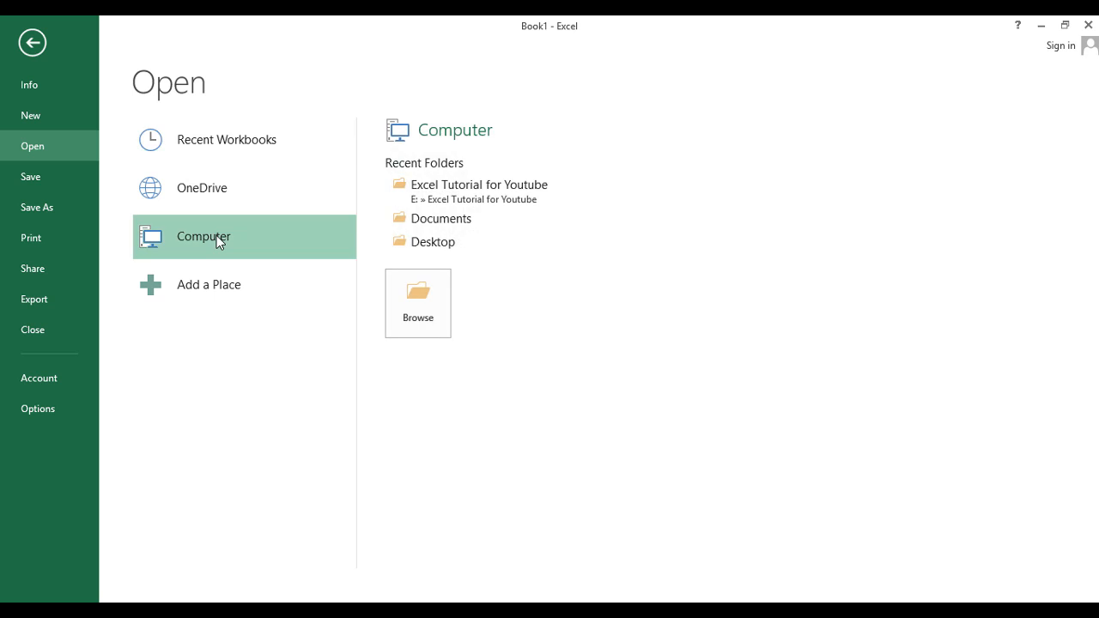
left_click(418, 305)
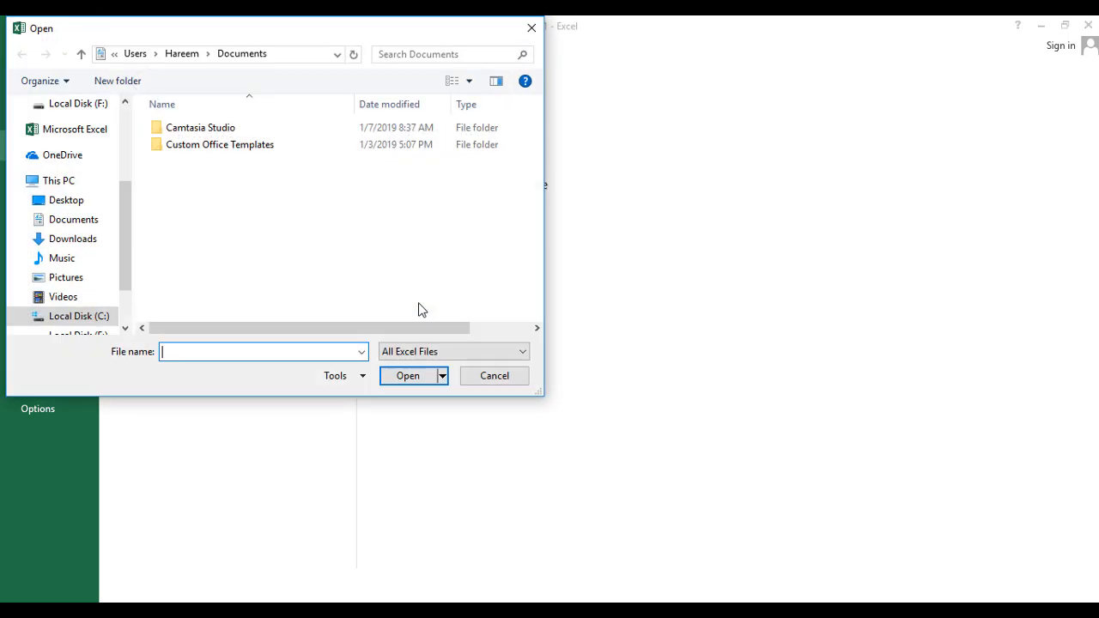
scroll(117, 281, "down", 3)
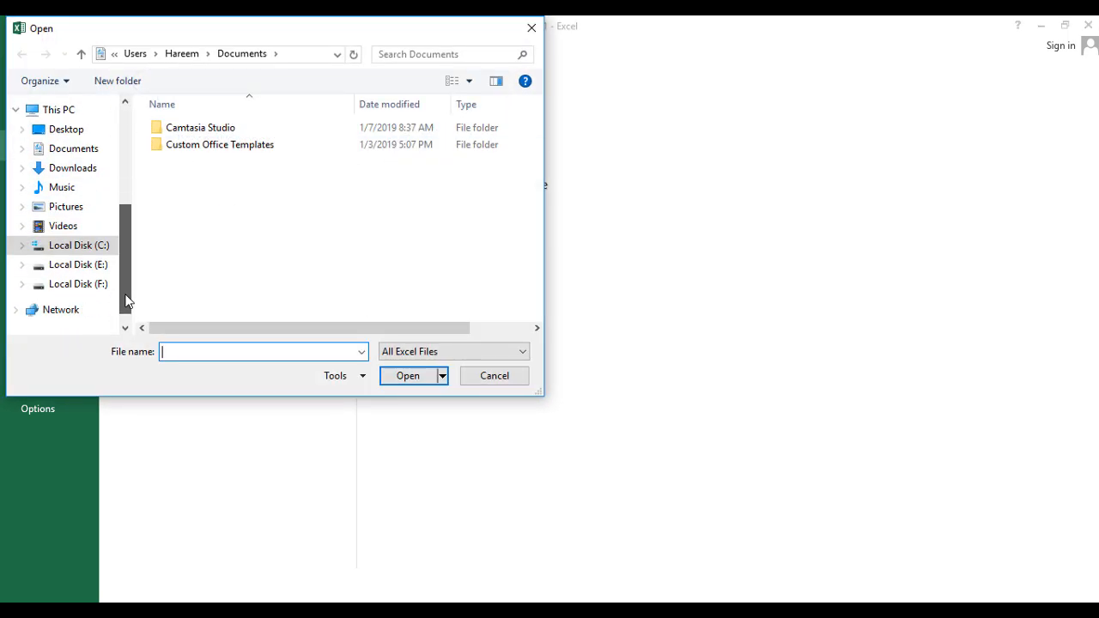
left_click(101, 264)
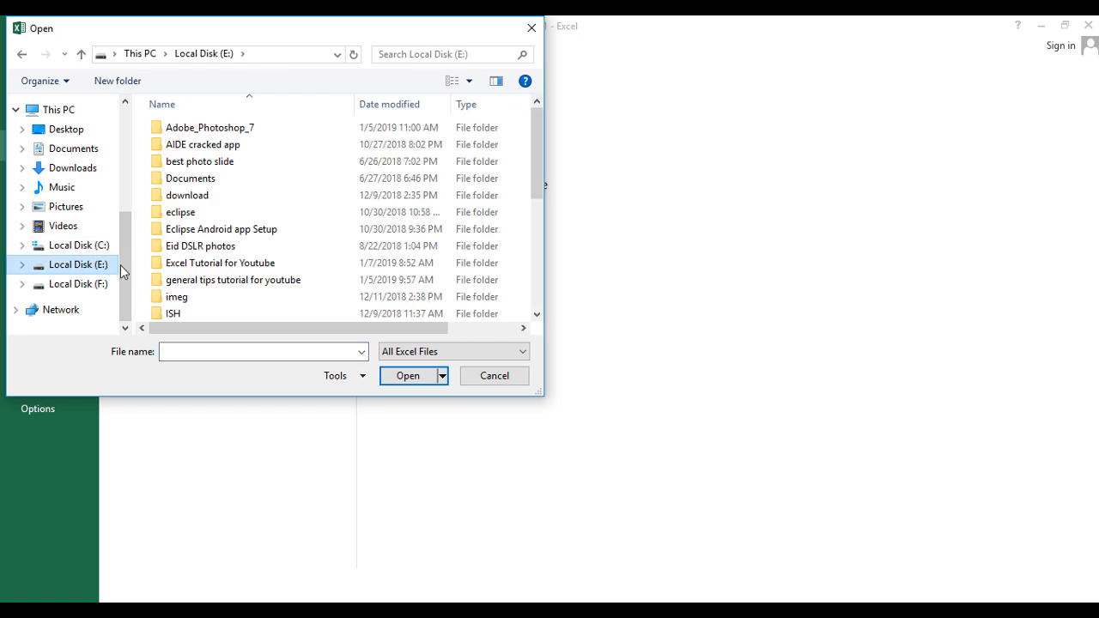
double_click(229, 263)
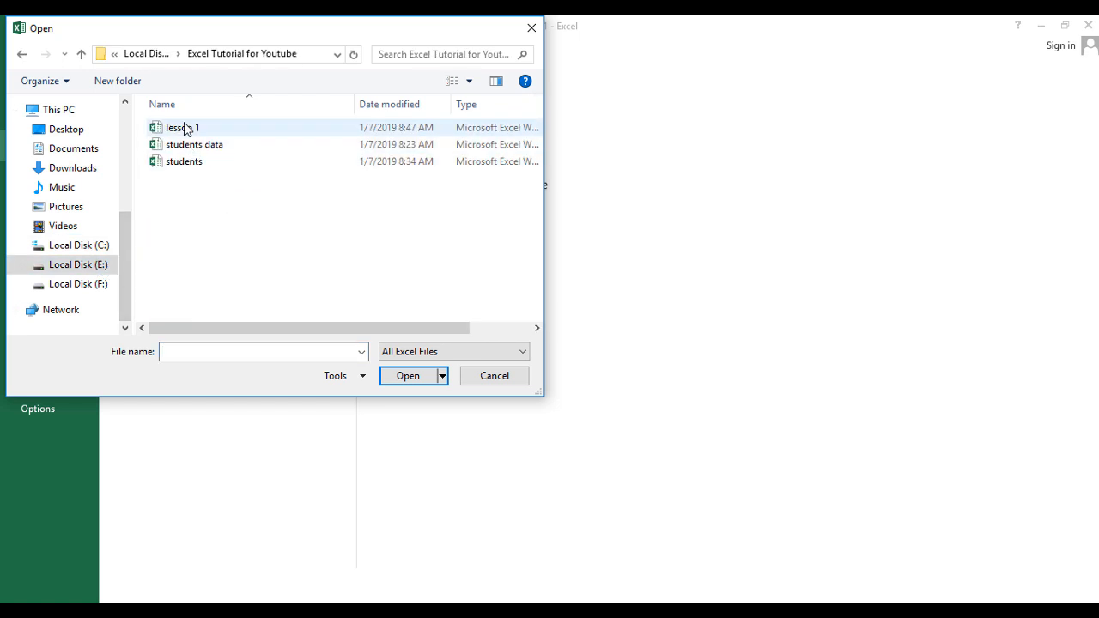
left_click(192, 170)
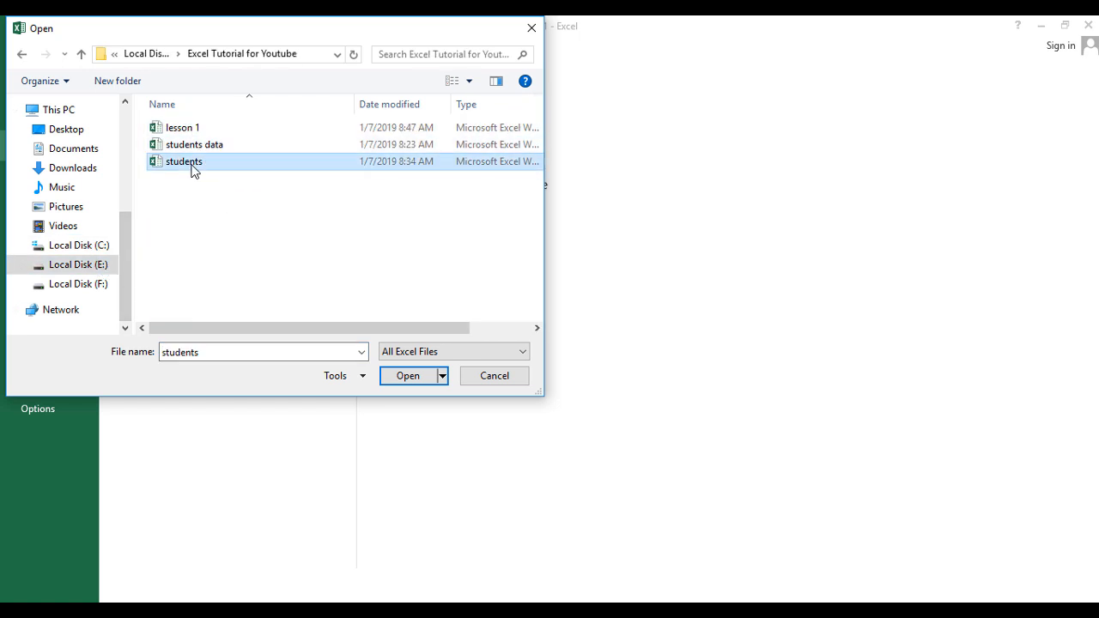
left_click(404, 380)
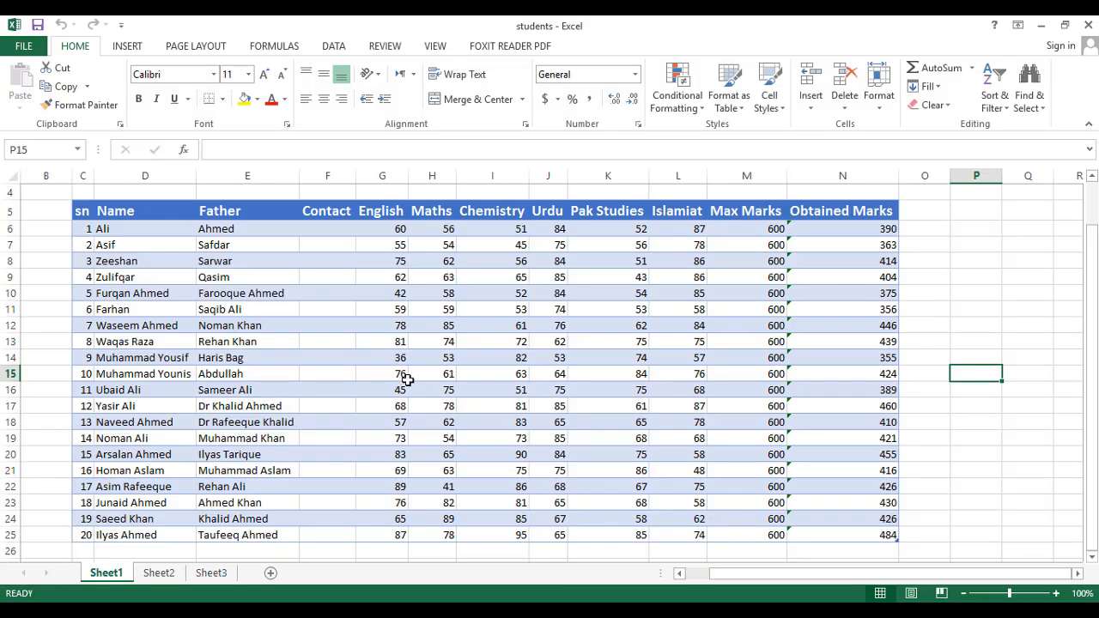
Step: Apply the medium table style with a light blue header and grey banded rows to the student marks table
left_click(936, 448)
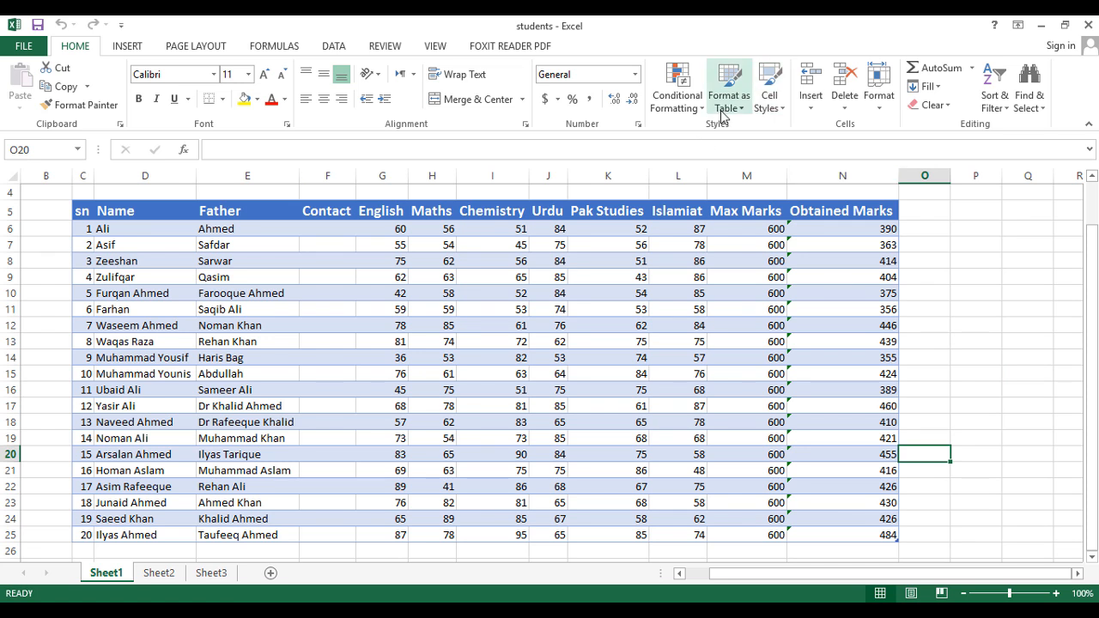
left_click(748, 376)
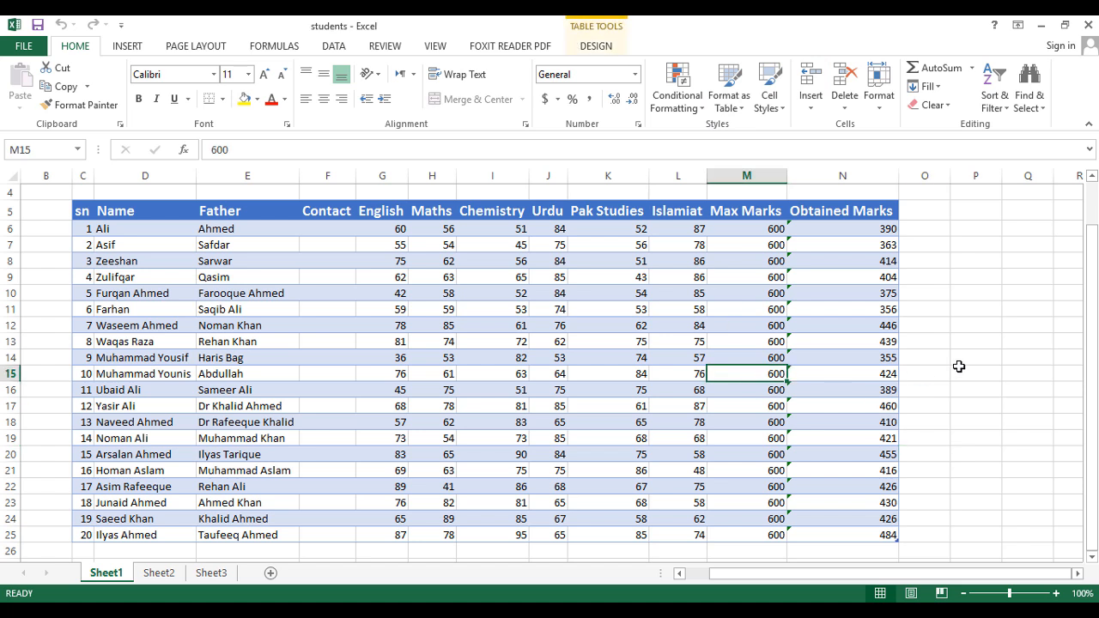
left_click(578, 306)
left_click(593, 47)
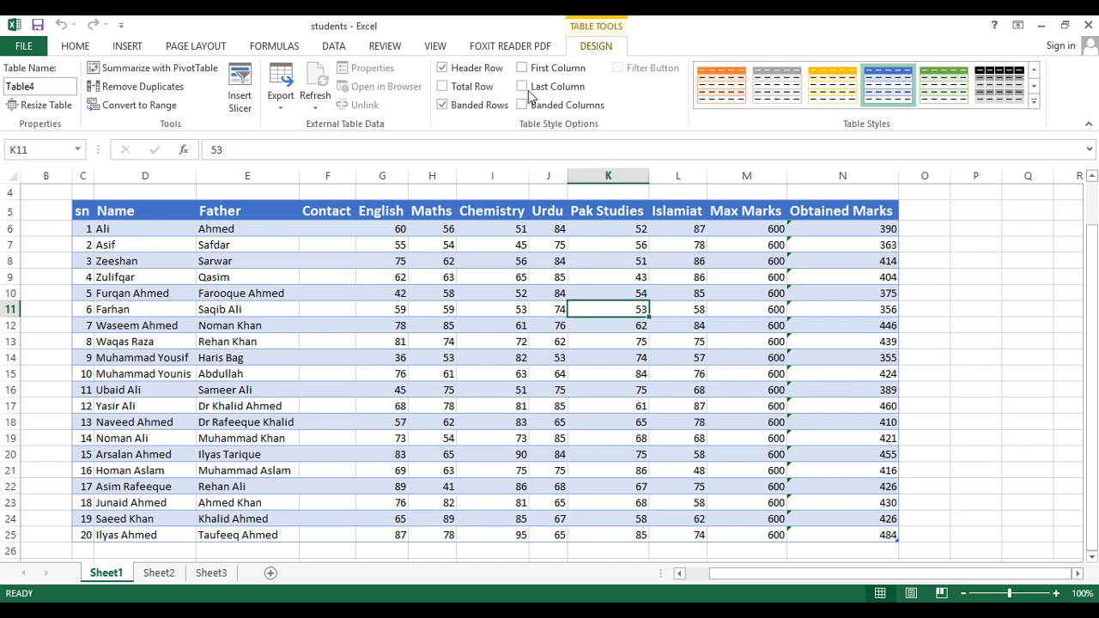
left_click(1035, 88)
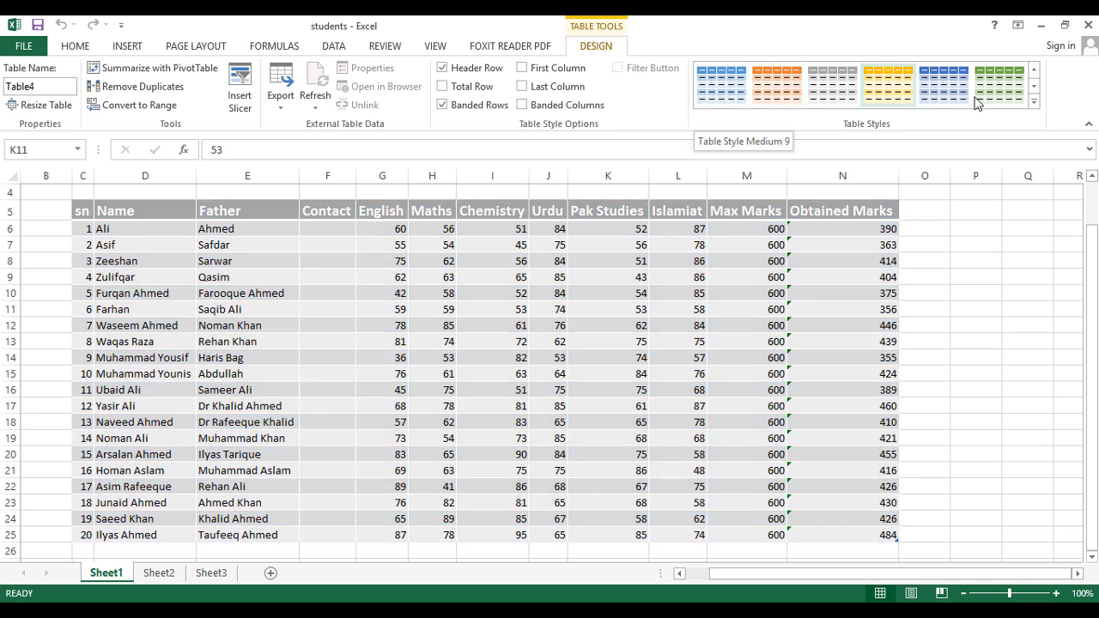
left_click(1035, 91)
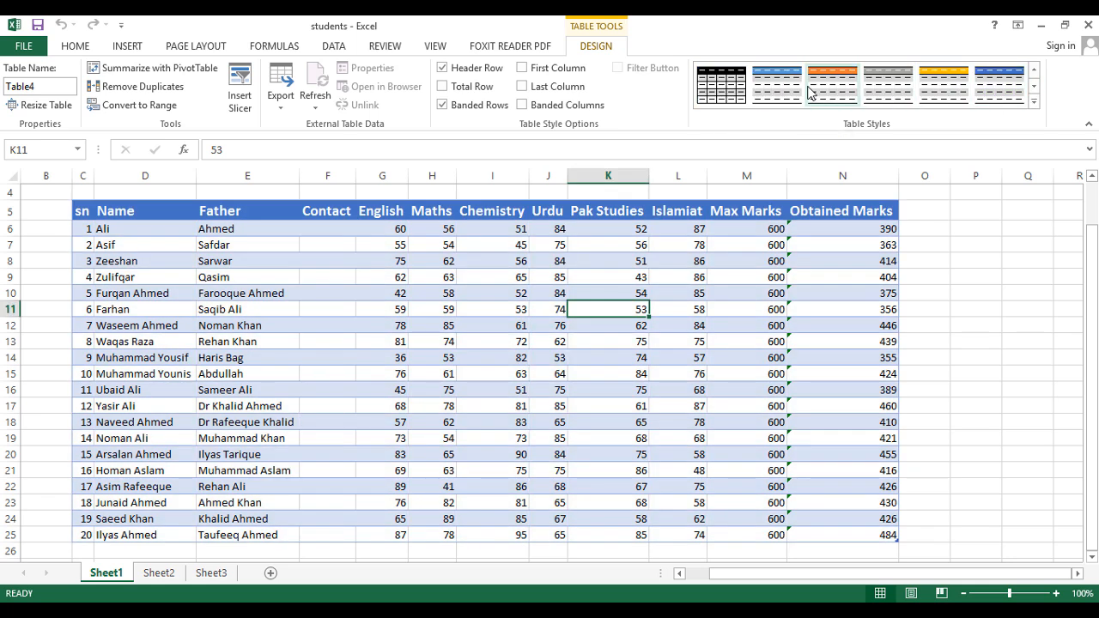
left_click(773, 94)
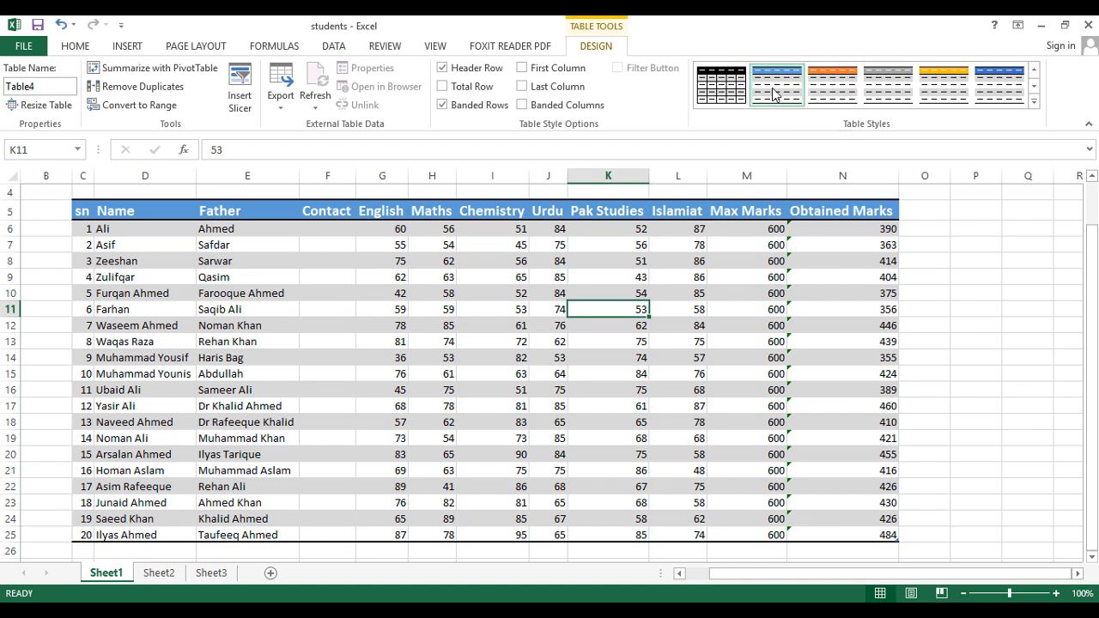
left_click(709, 359)
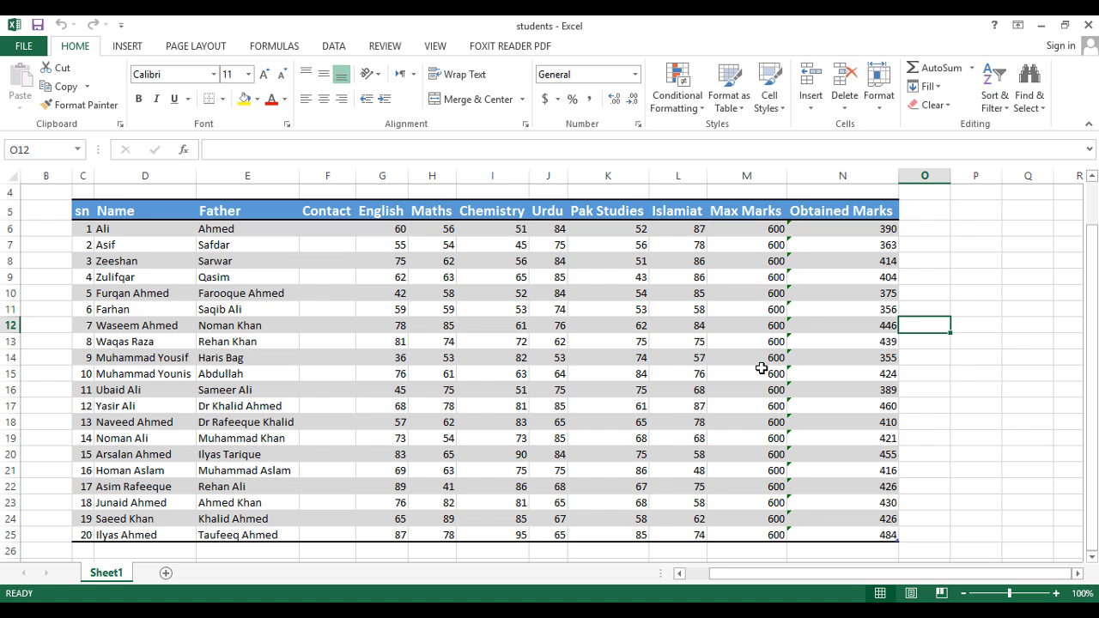
Step: Enter =SUM([@[Obtained Marks]]+10) in cell O6, beside the first student's obtained marks
scroll(733, 319, "up", 1)
scroll(859, 335, "down", 2)
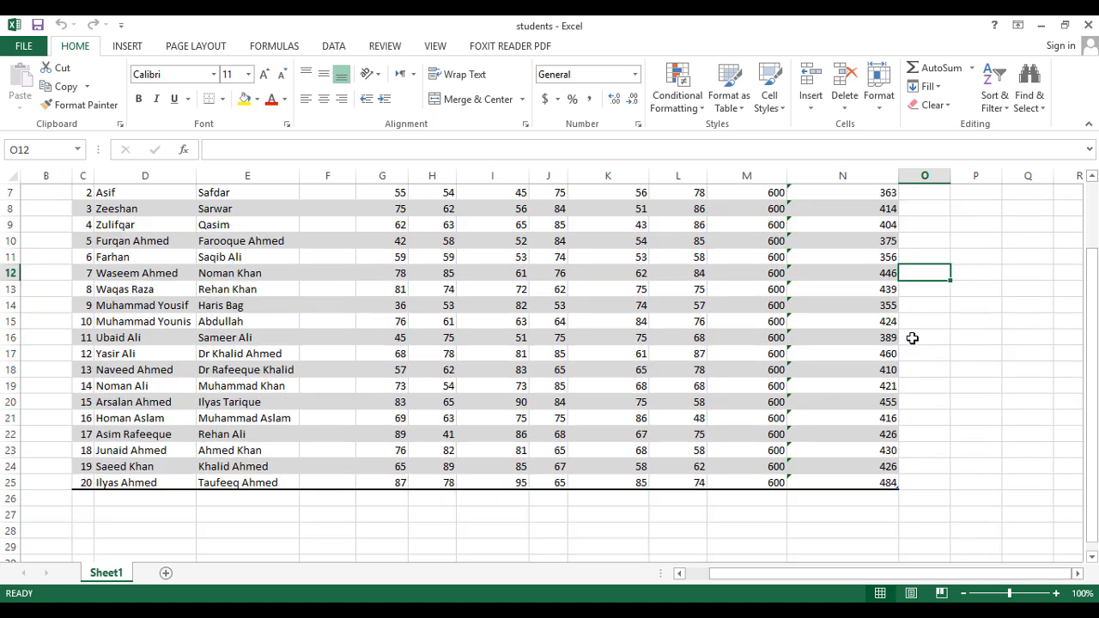
scroll(913, 346, "up", 1)
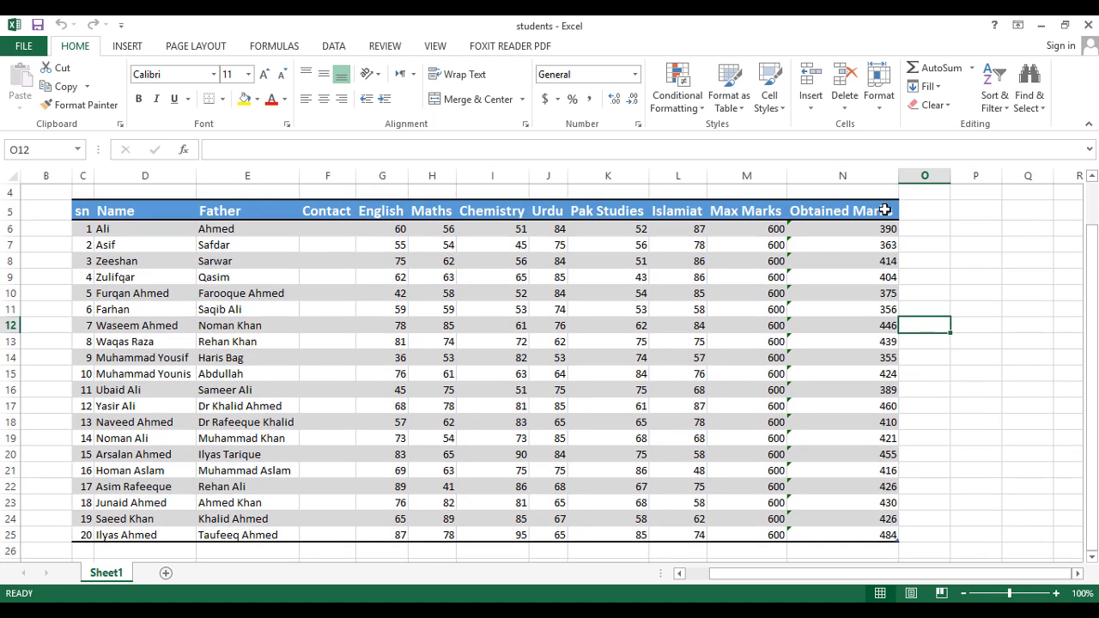
left_click(926, 230)
type("=sum(")
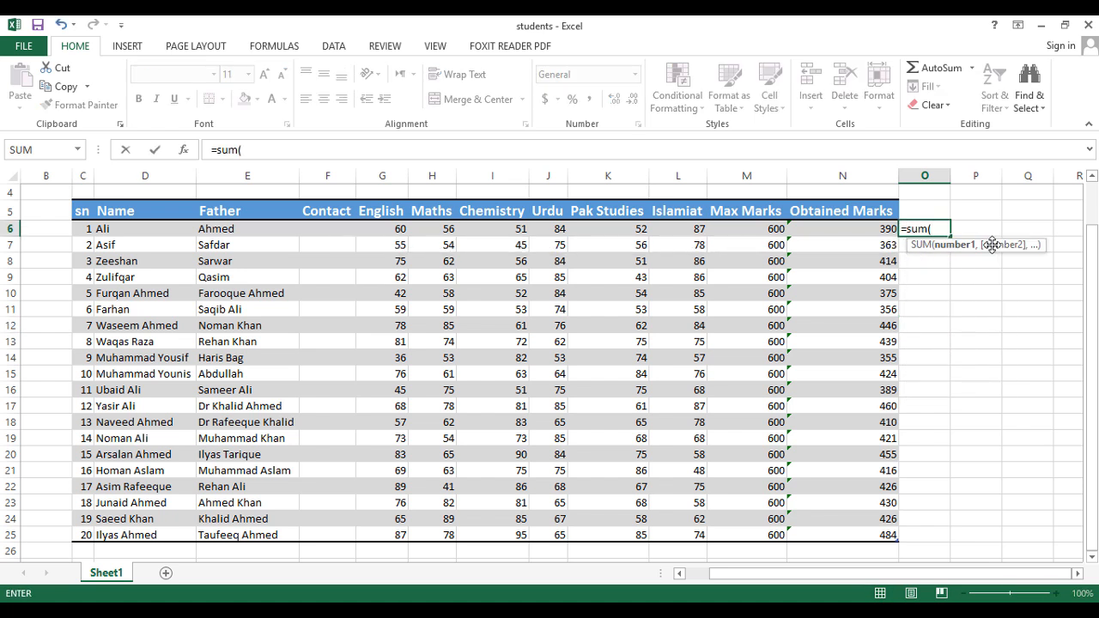
left_click(808, 229)
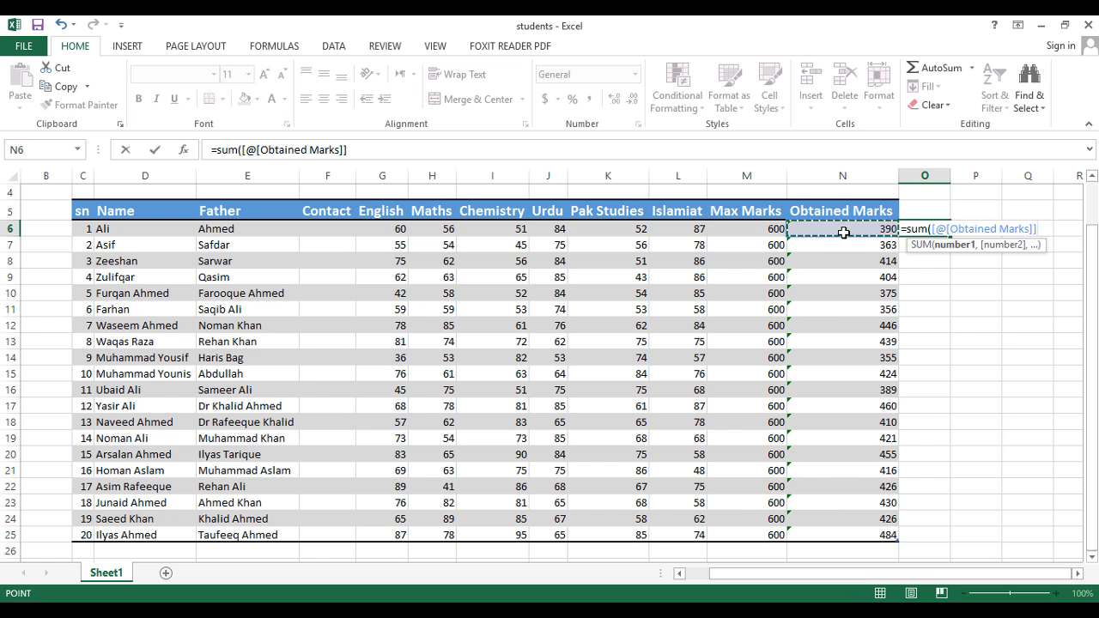
type("+10")
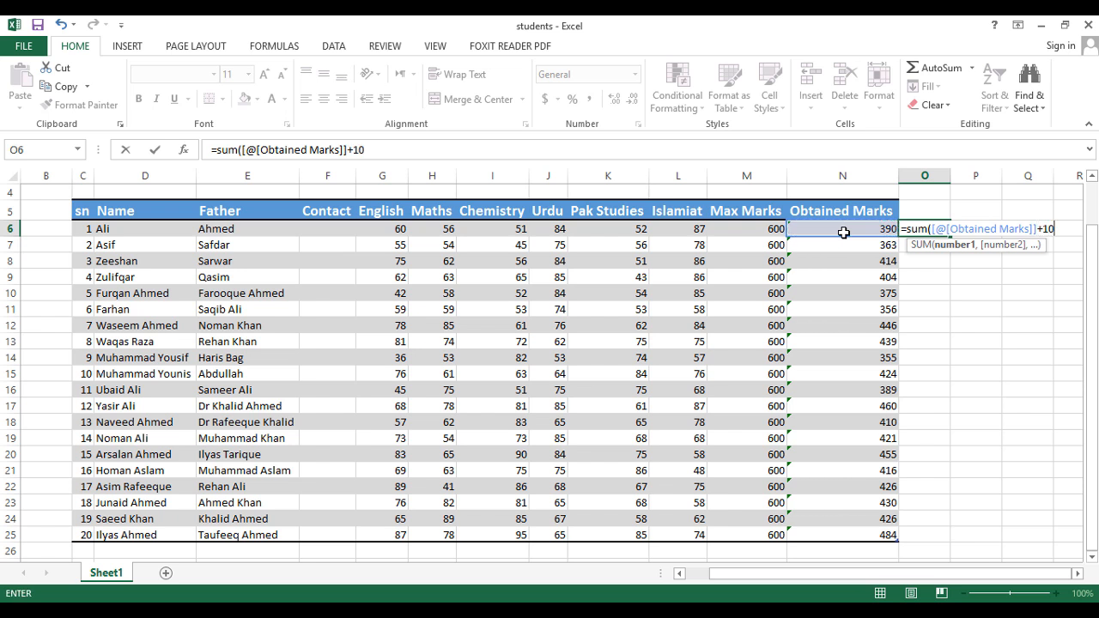
key("Return")
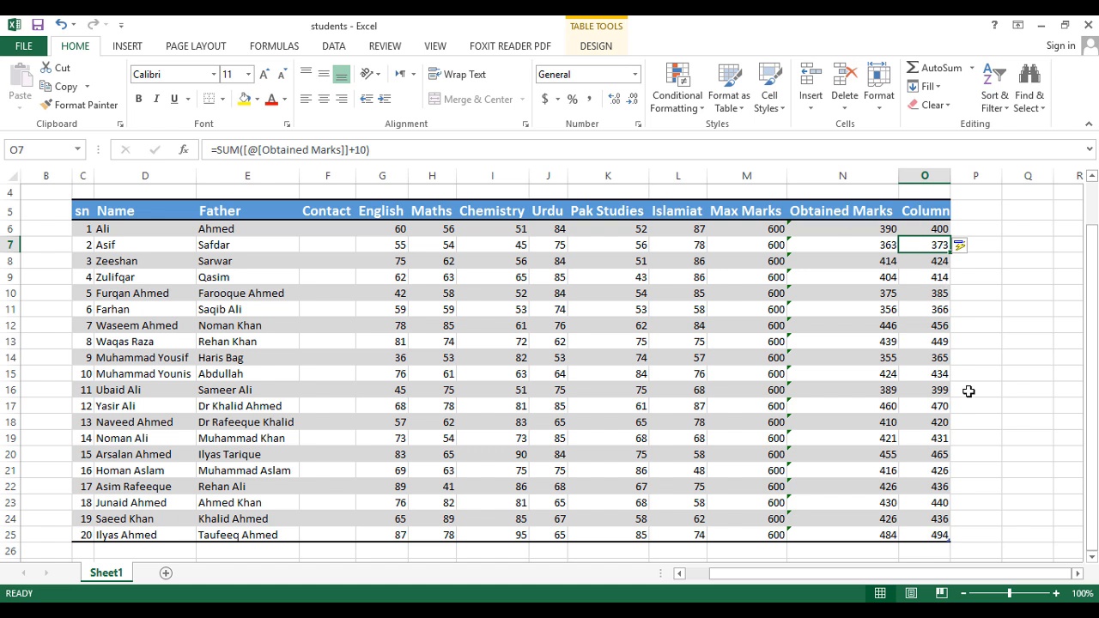
Step: Undo the automatic column fill and table expansion, and delete the remaining formula from cell O6
key("ctrl+z")
key("ctrl+z")
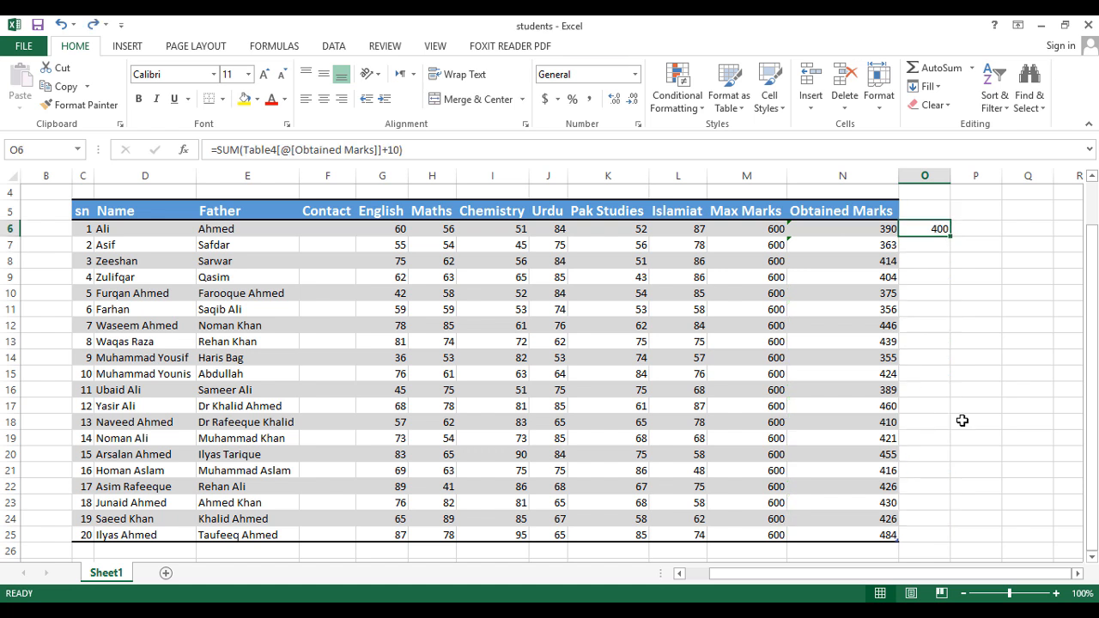
left_click(1004, 350)
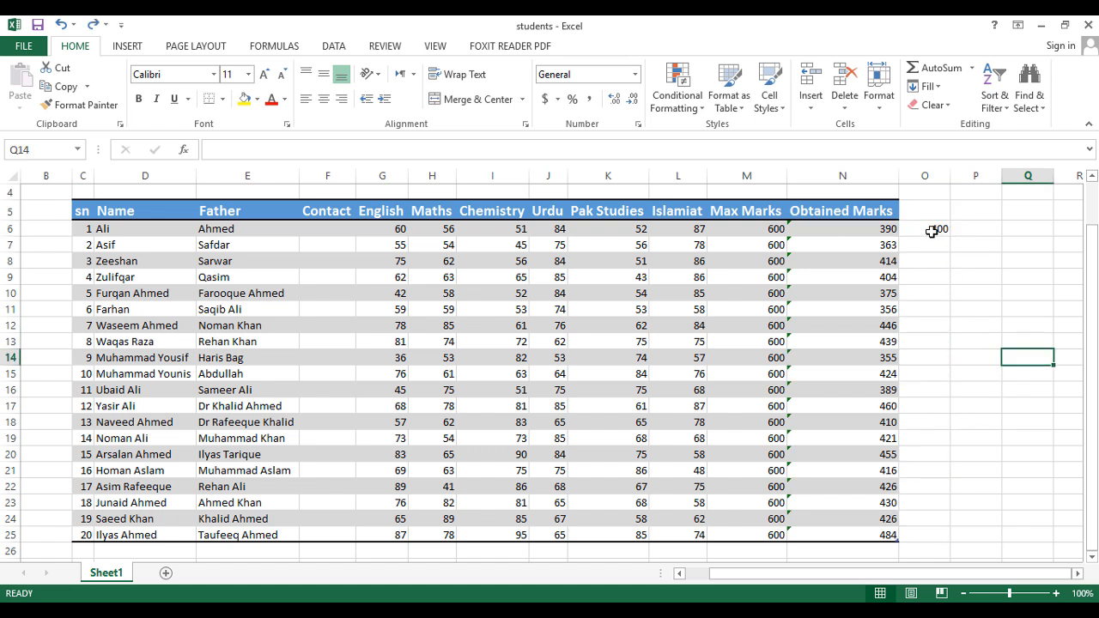
left_click(933, 229)
key("Delete")
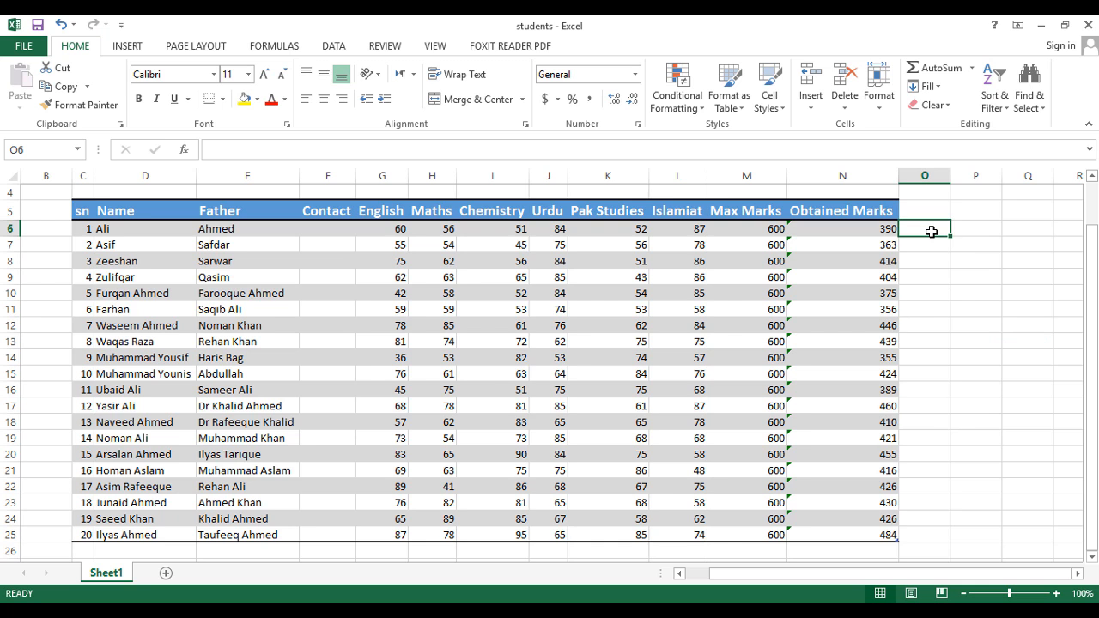
Step: Clear the formats of the whole student table, from the sn header through the last Obtained Marks value (C5:N25)
left_click_drag(920, 373, 921, 387)
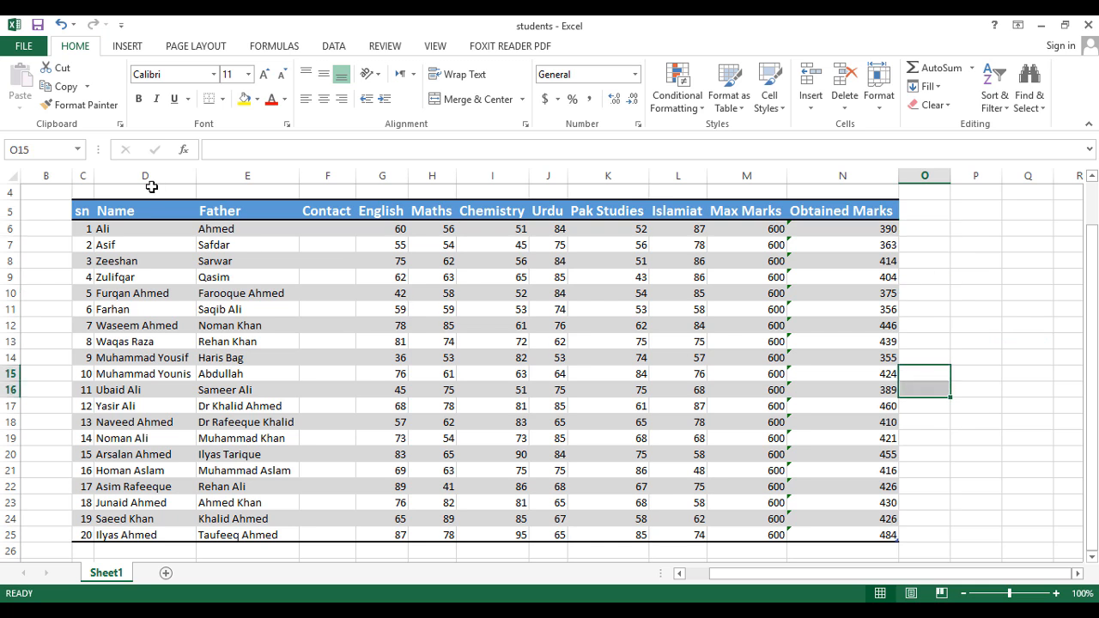
left_click_drag(82, 211, 859, 499)
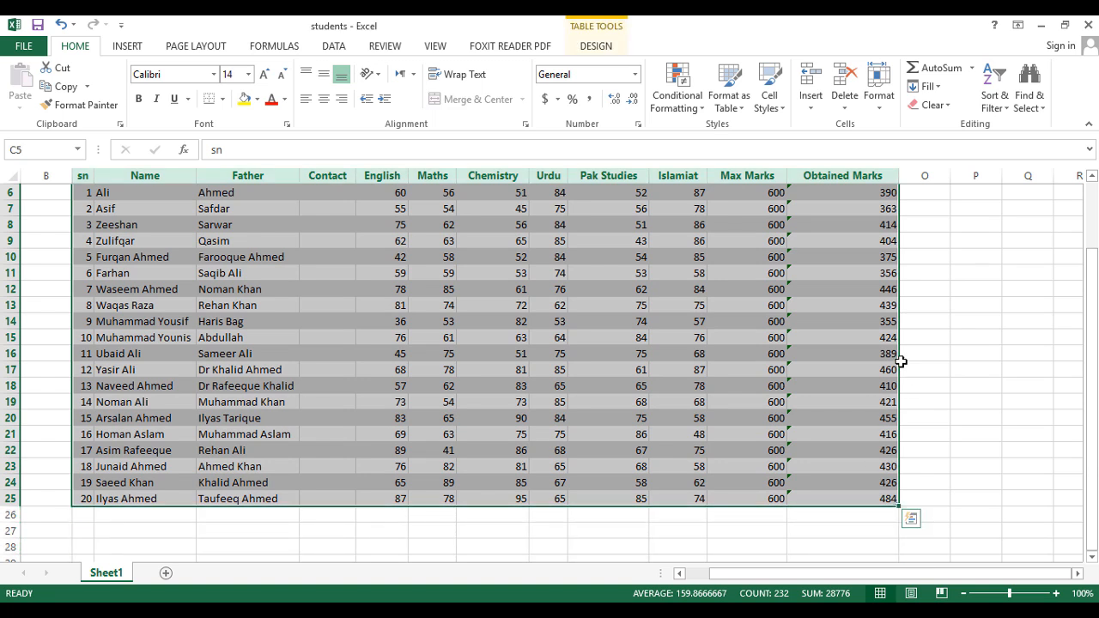
left_click(943, 107)
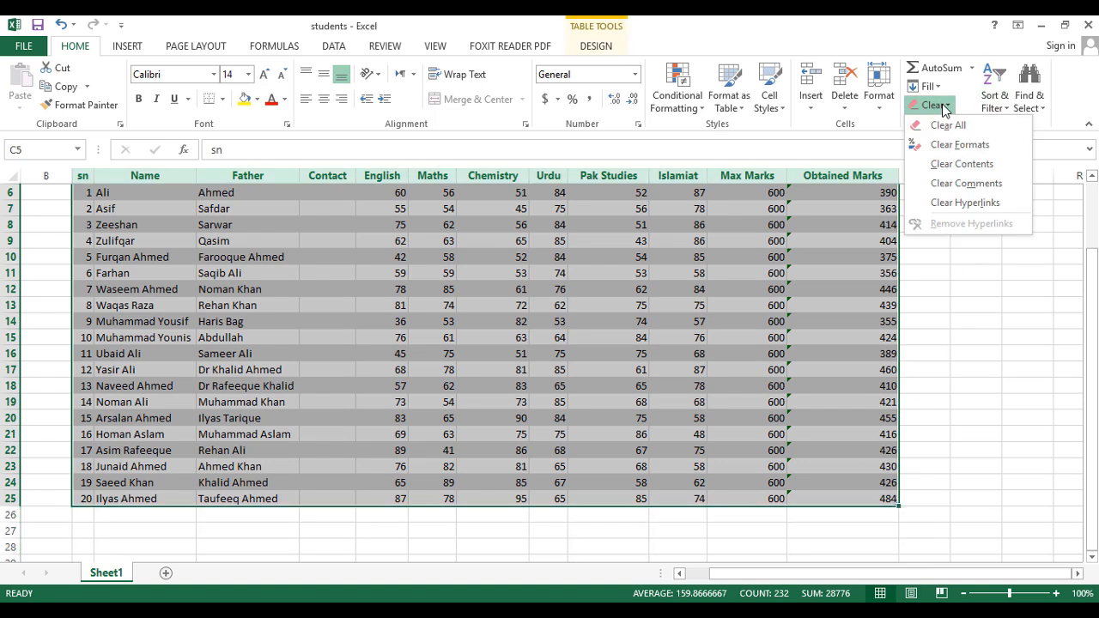
left_click(947, 147)
scroll(943, 206, "up", 2)
left_click(965, 276)
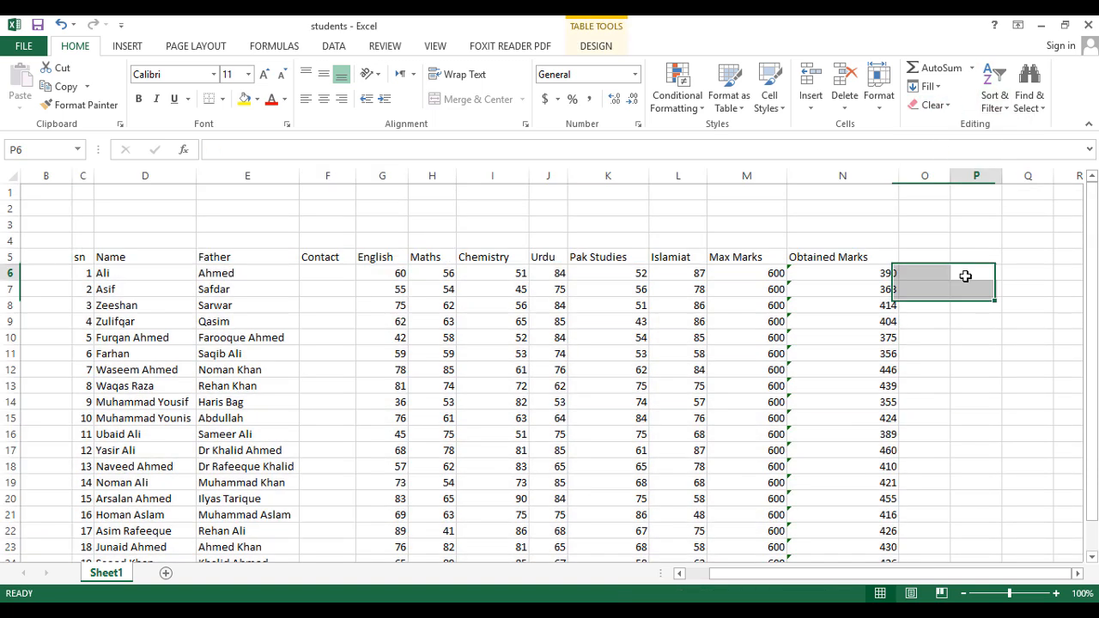
left_click(613, 368)
left_click(941, 258)
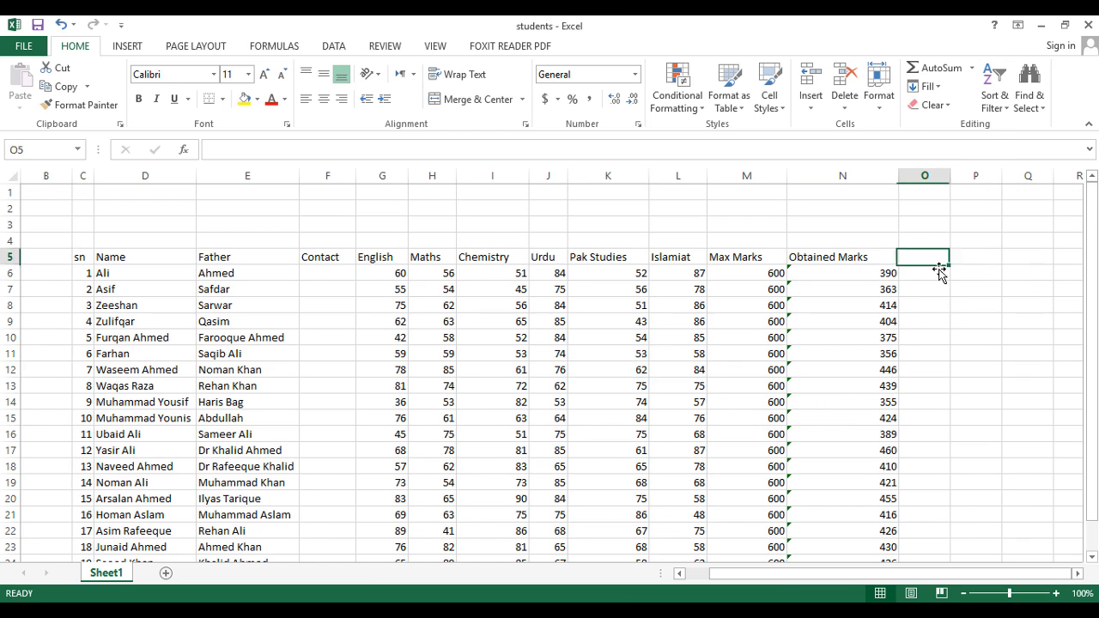
left_click(940, 272)
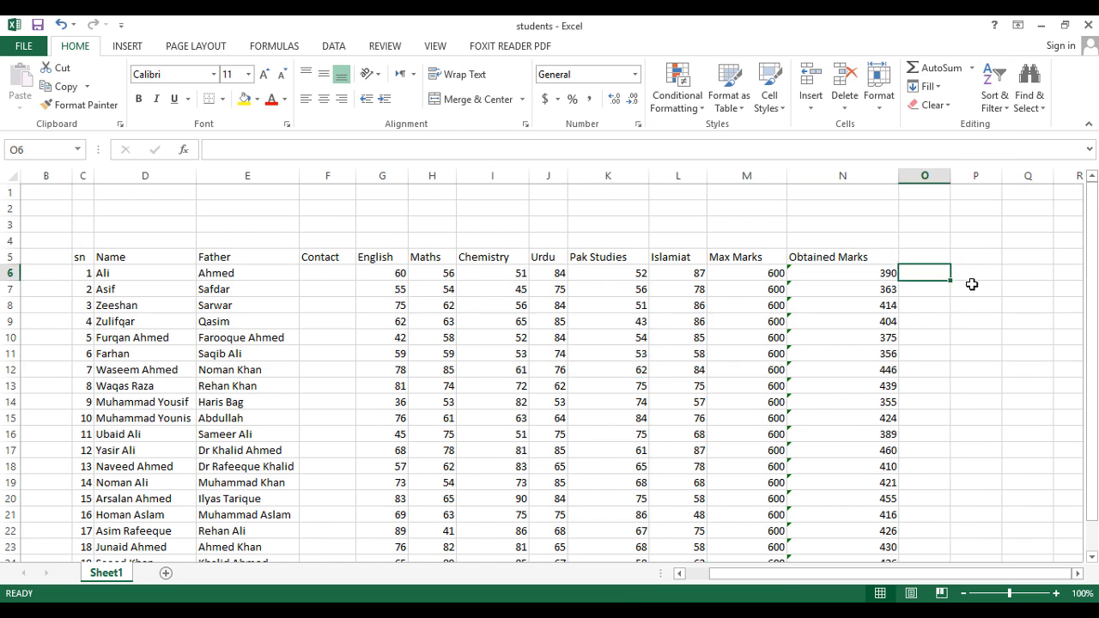
type("=sy")
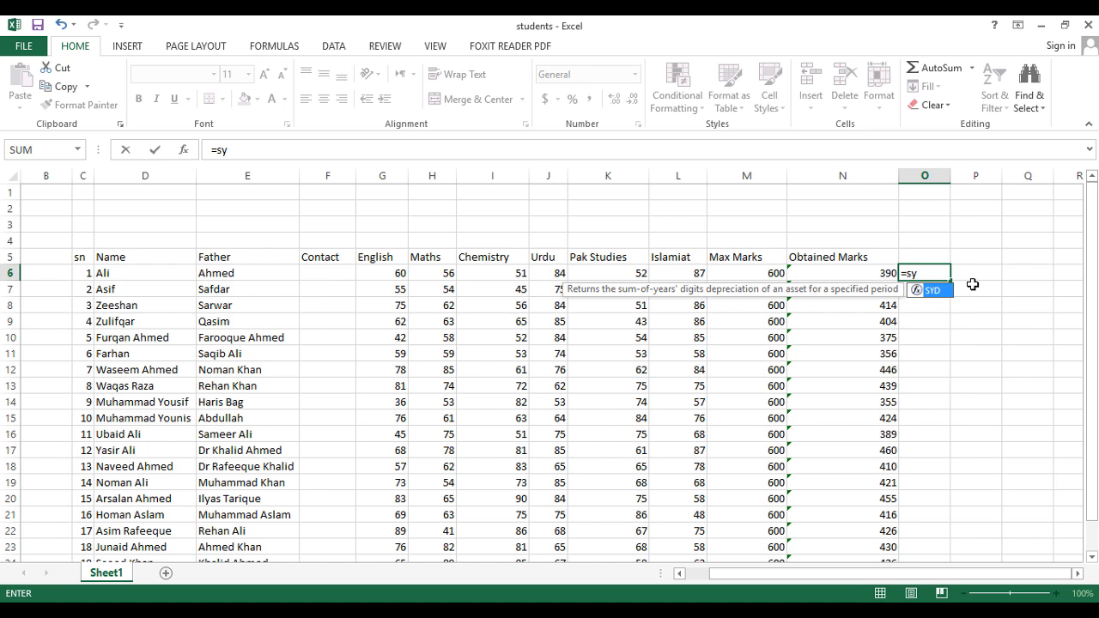
key("BackSpace")
type("um")
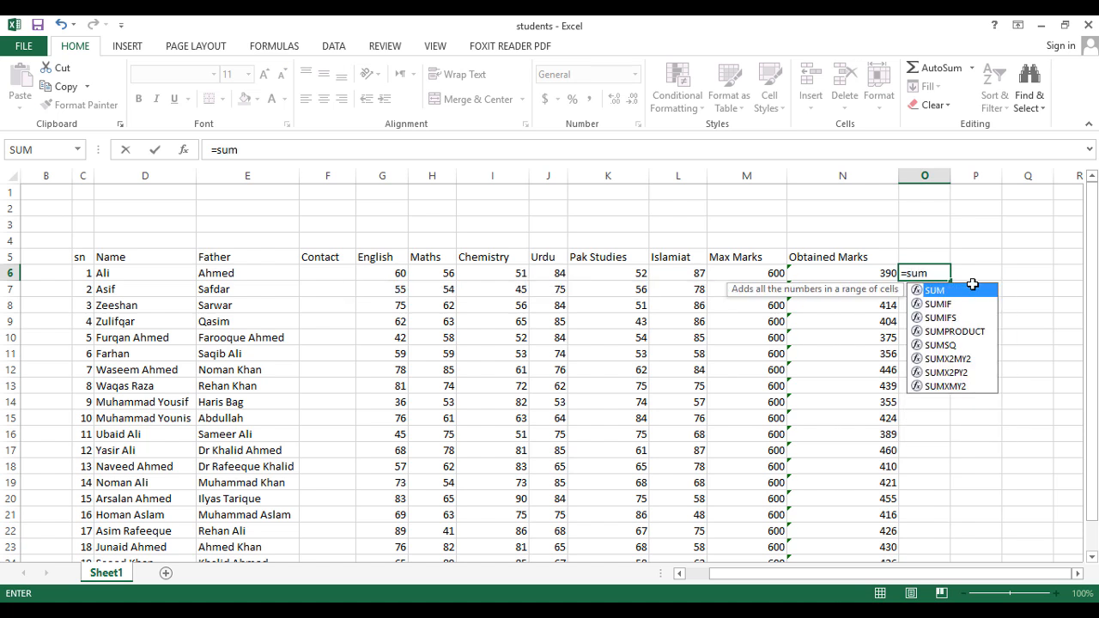
type("(")
key("Left")
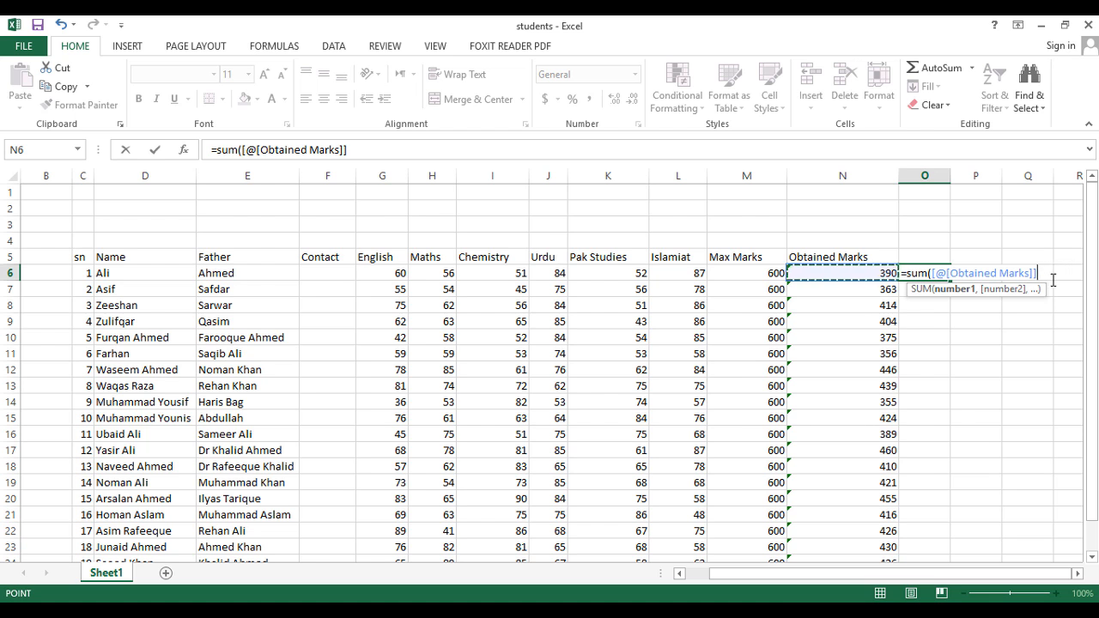
key("BackSpace")
key("BackSpace")
key("BackSpace")
key("BackSpace")
key("BackSpace")
key("BackSpace")
key("BackSpace")
key("BackSpace")
key("BackSpace")
key("BackSpace")
key("BackSpace")
key("BackSpace")
key("BackSpace")
key("BackSpace")
key("BackSpace")
key("BackSpace")
key("BackSpace")
key("BackSpace")
key("BackSpace")
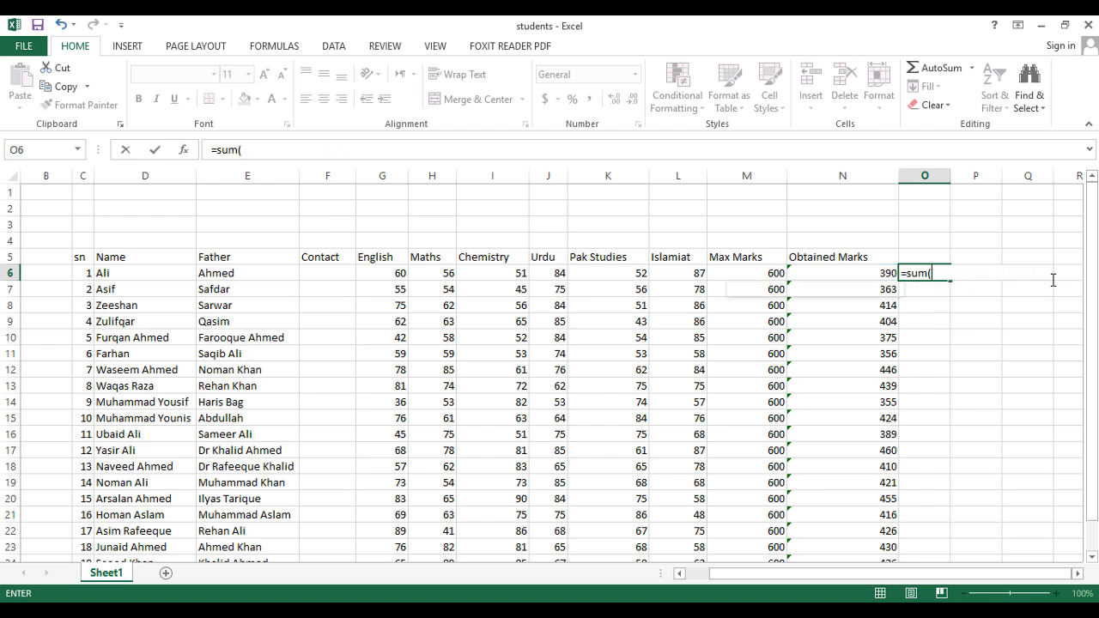
key("BackSpace")
key("BackSpace")
key("BackSpace")
key("BackSpace")
key("BackSpace")
left_click(991, 351)
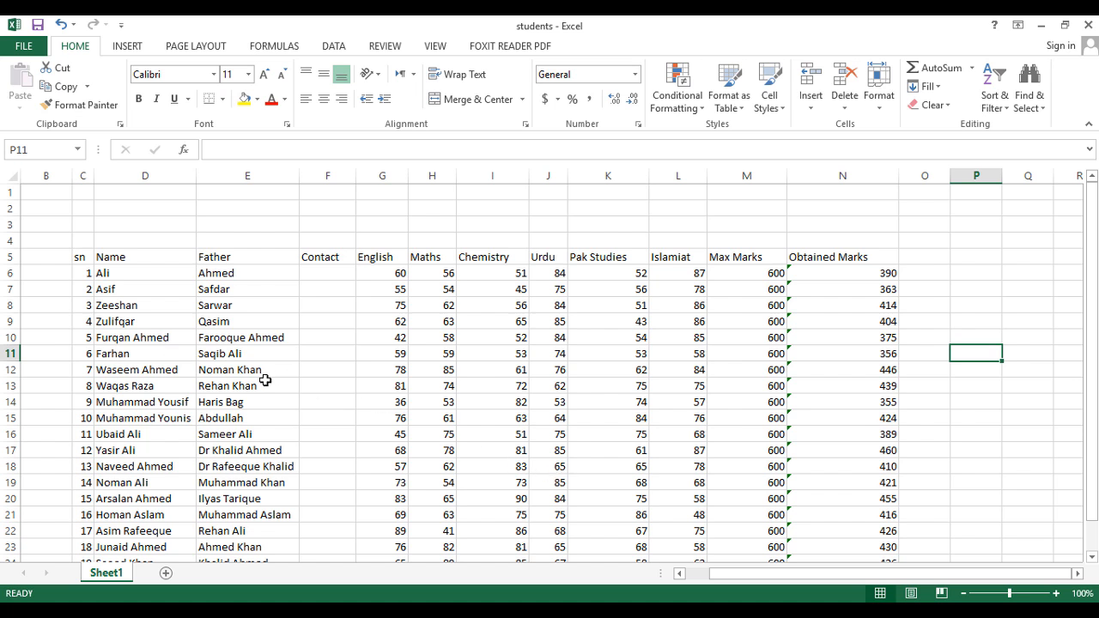
left_click(788, 369)
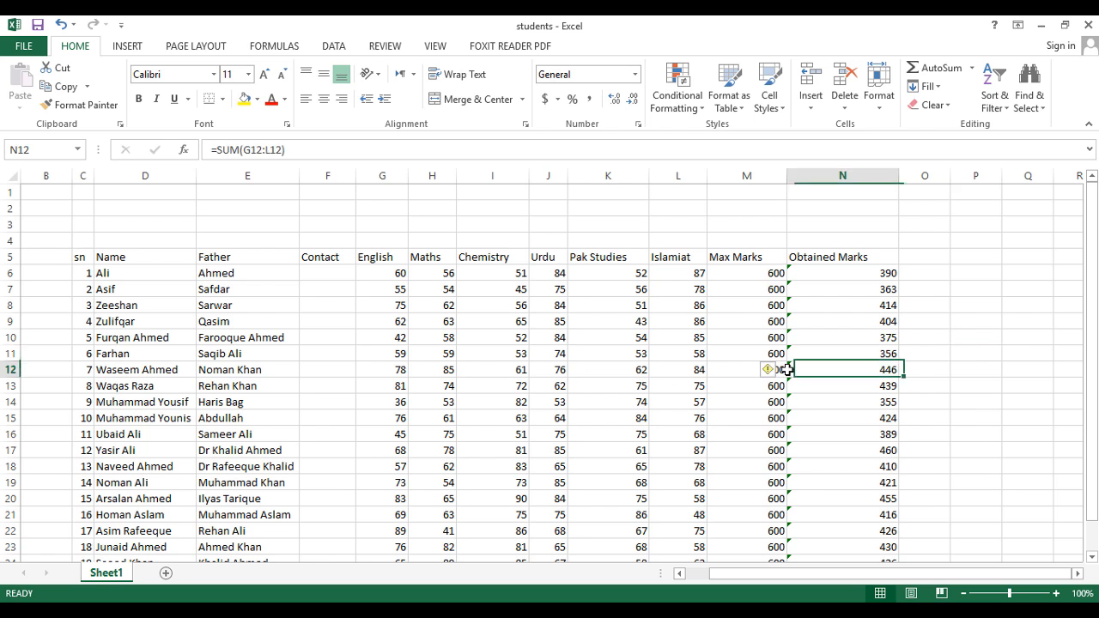
left_click_drag(787, 369, 146, 369)
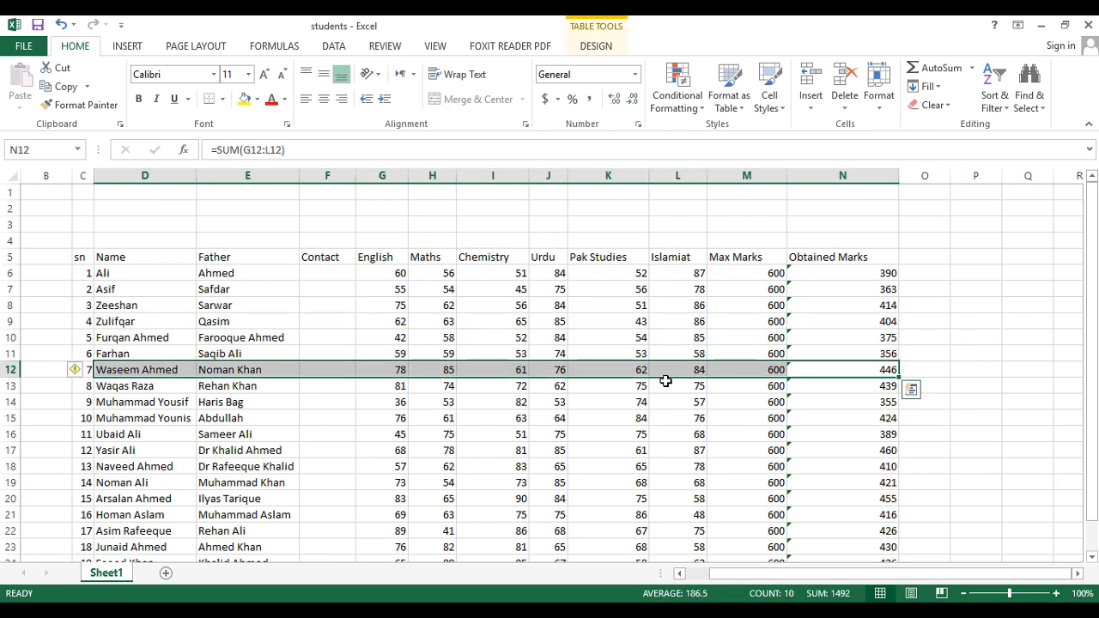
left_click(596, 275)
left_click(592, 313)
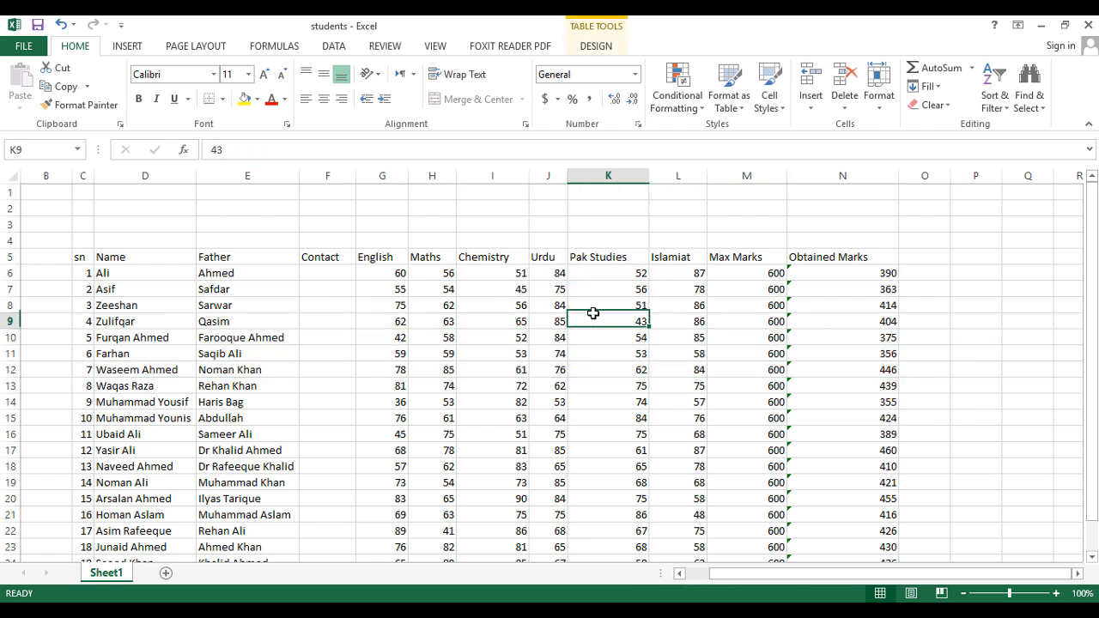
left_click(923, 259)
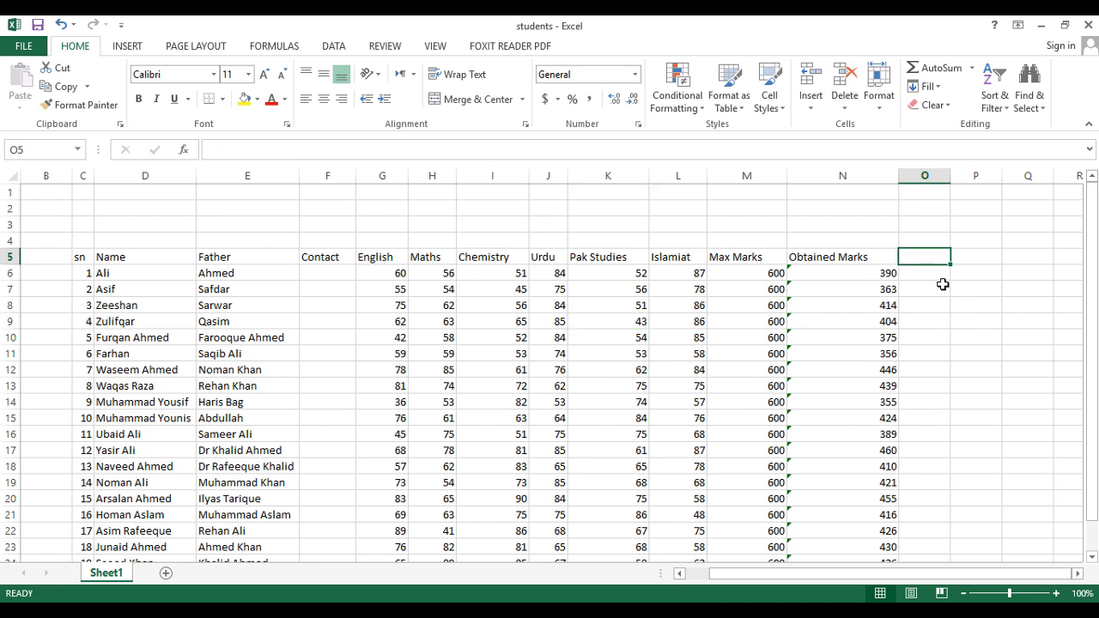
left_click(942, 289)
left_click(936, 323)
left_click(931, 275)
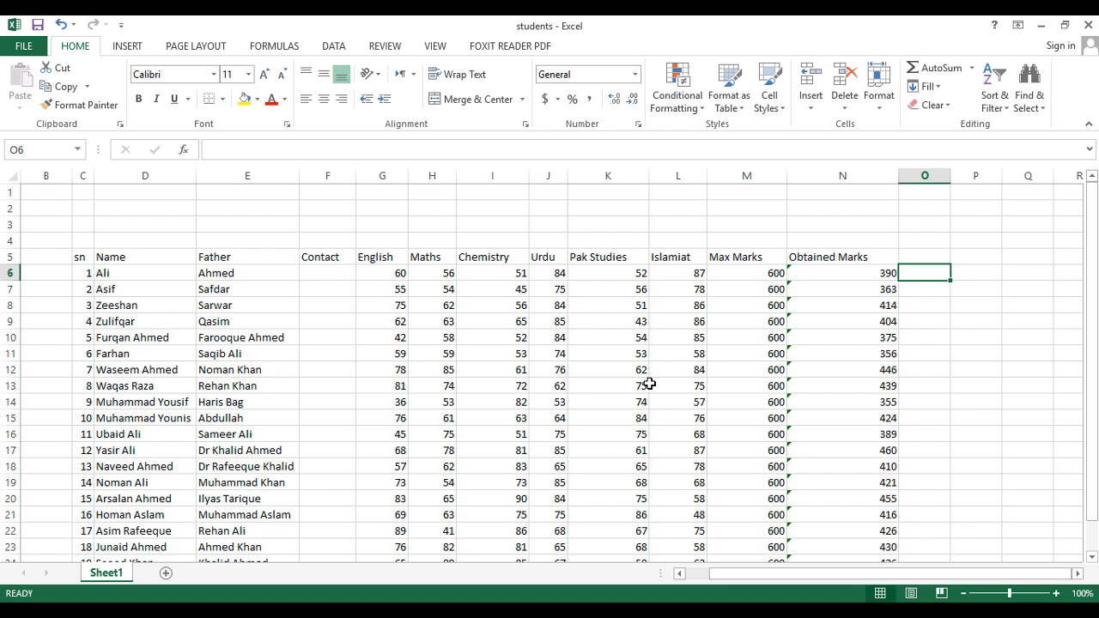
left_click(716, 373)
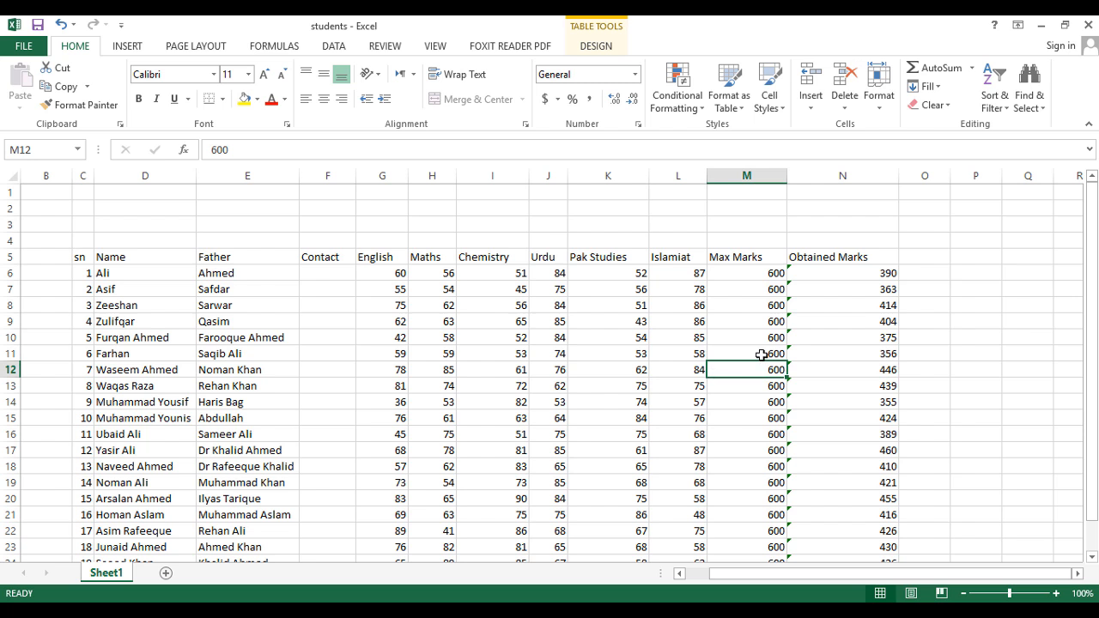
left_click(859, 321)
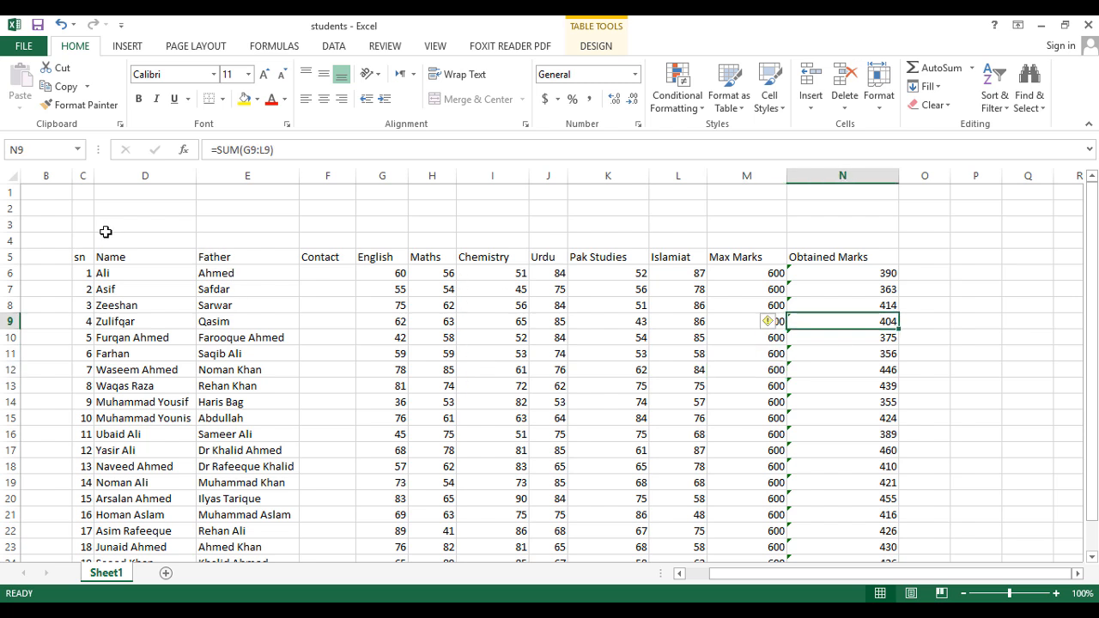
Step: Apply the table style with a black header row and thin black row lines to the student marks table
left_click(404, 390)
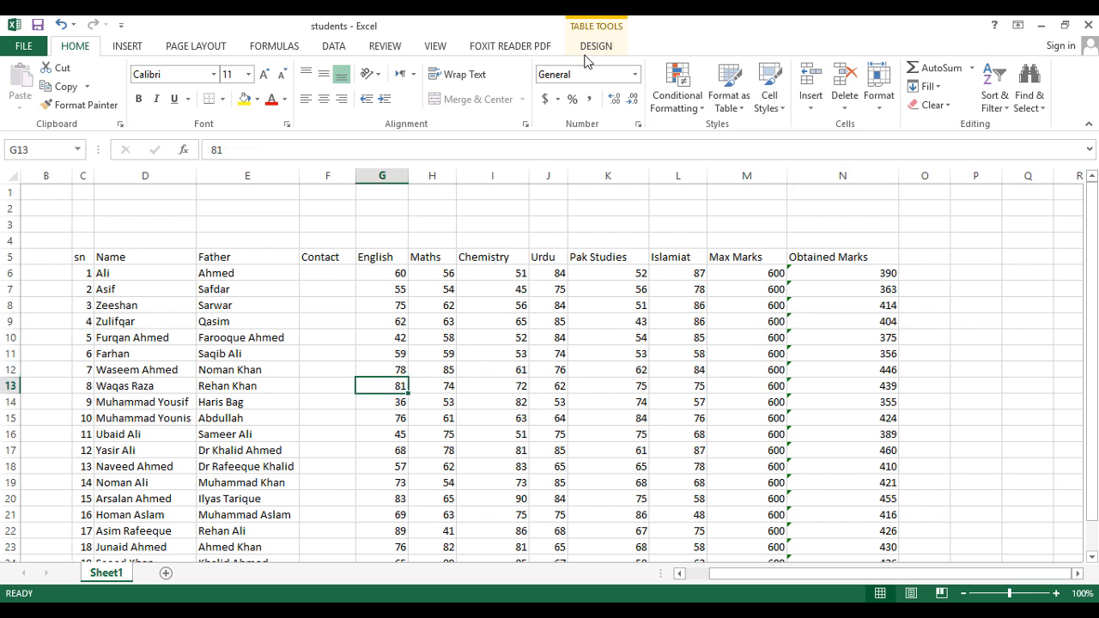
left_click(596, 46)
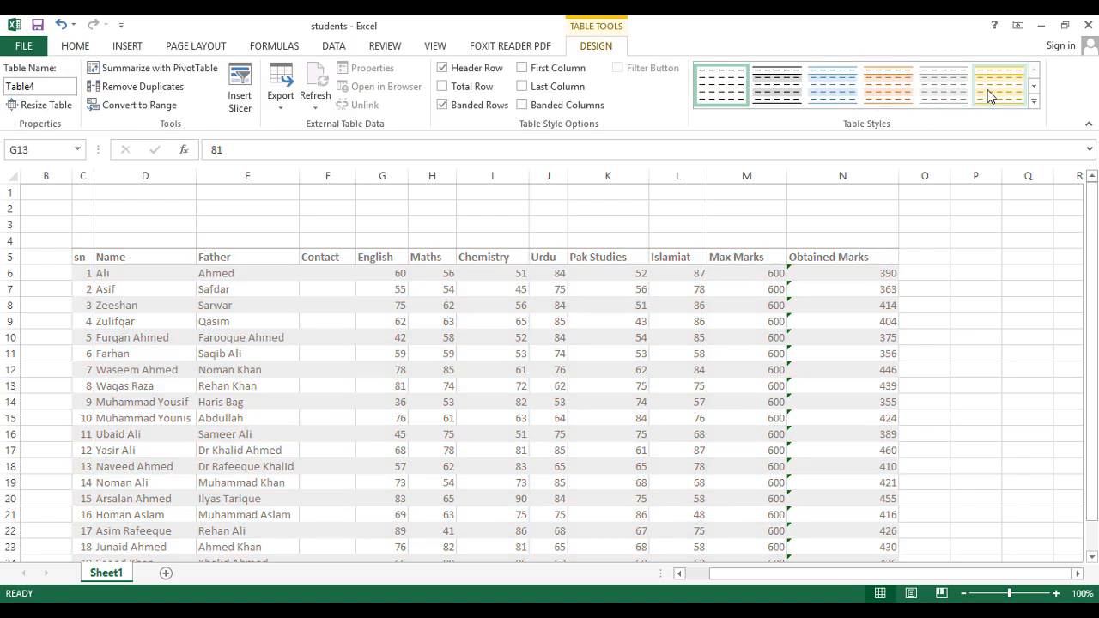
left_click(1034, 86)
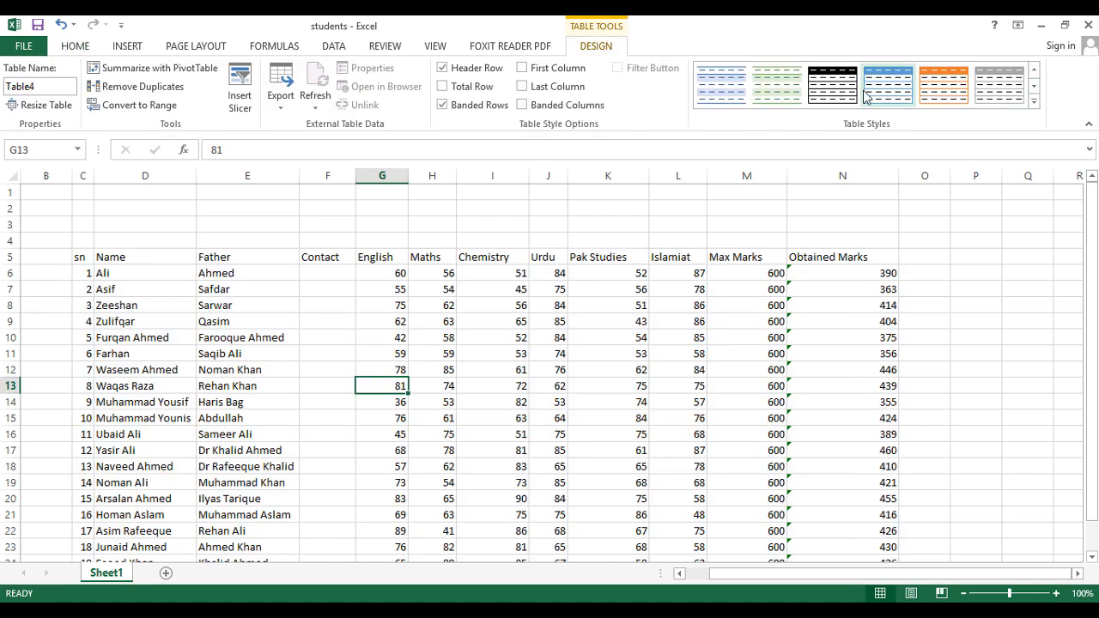
left_click(833, 86)
left_click(688, 307)
left_click(649, 414)
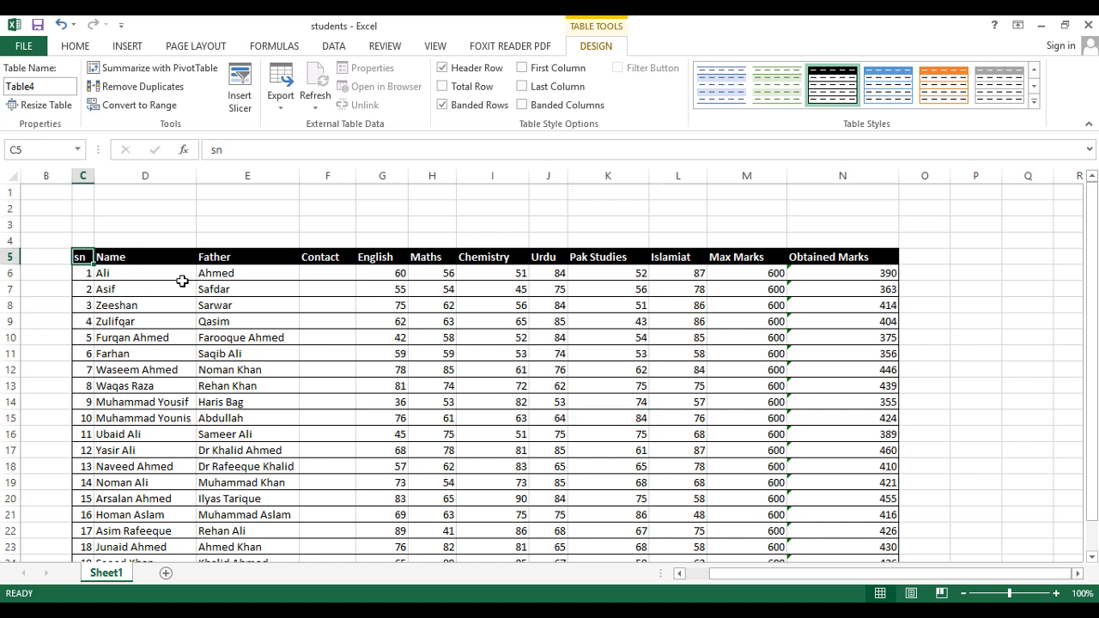
Step: Add a new worksheet with cell B5 as the paste target, and copy the whole student table (C5:N25) from Sheet1
left_click(182, 287)
left_click_drag(86, 255, 885, 524)
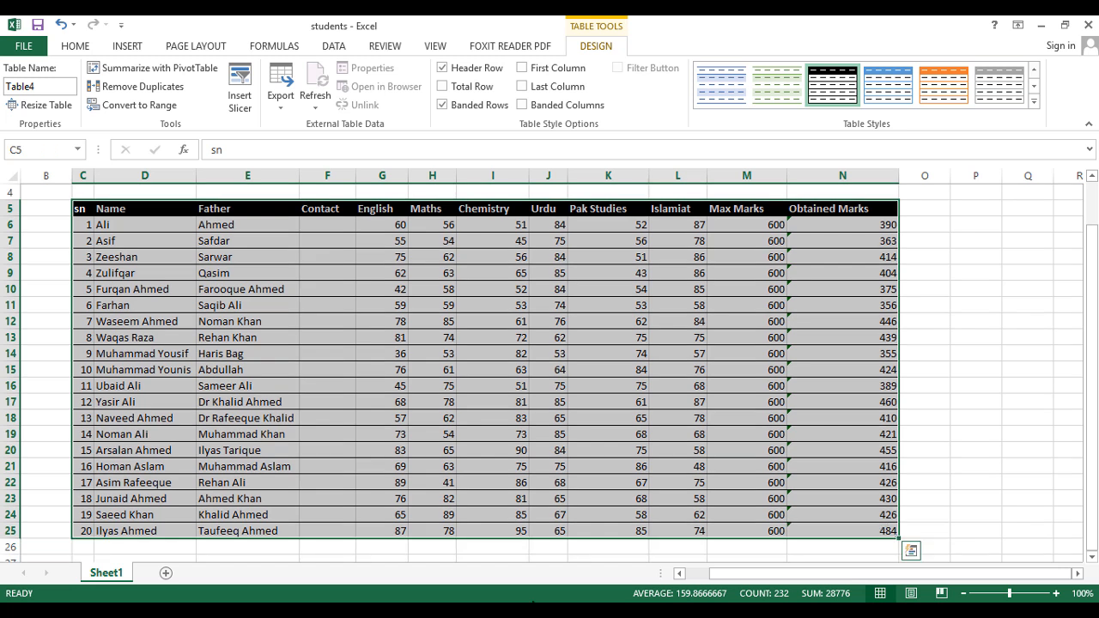
left_click(165, 574)
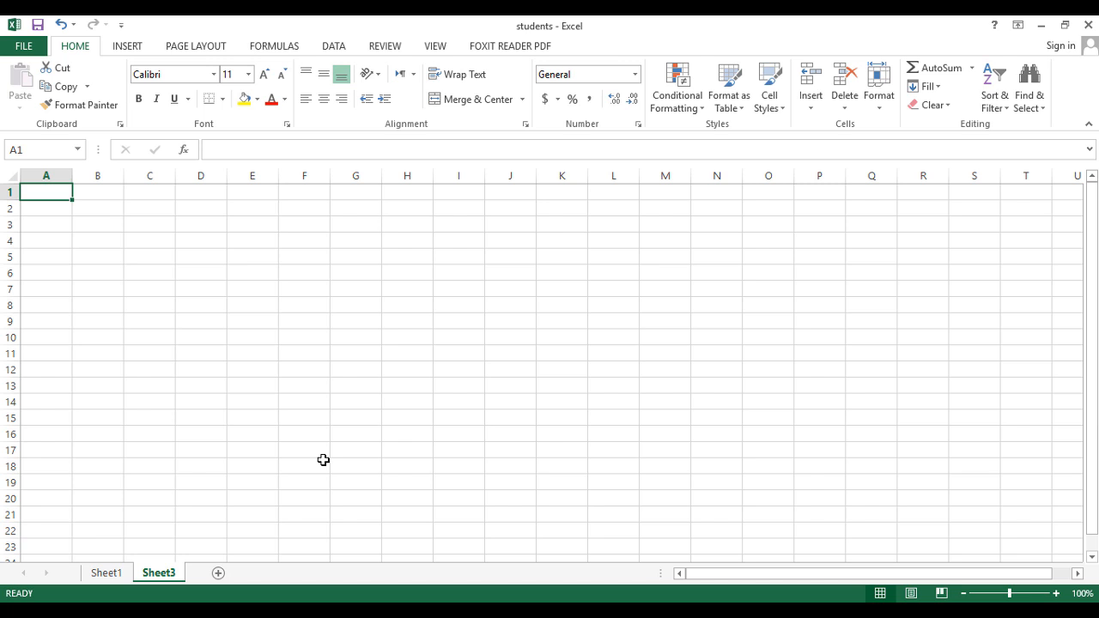
left_click(117, 257)
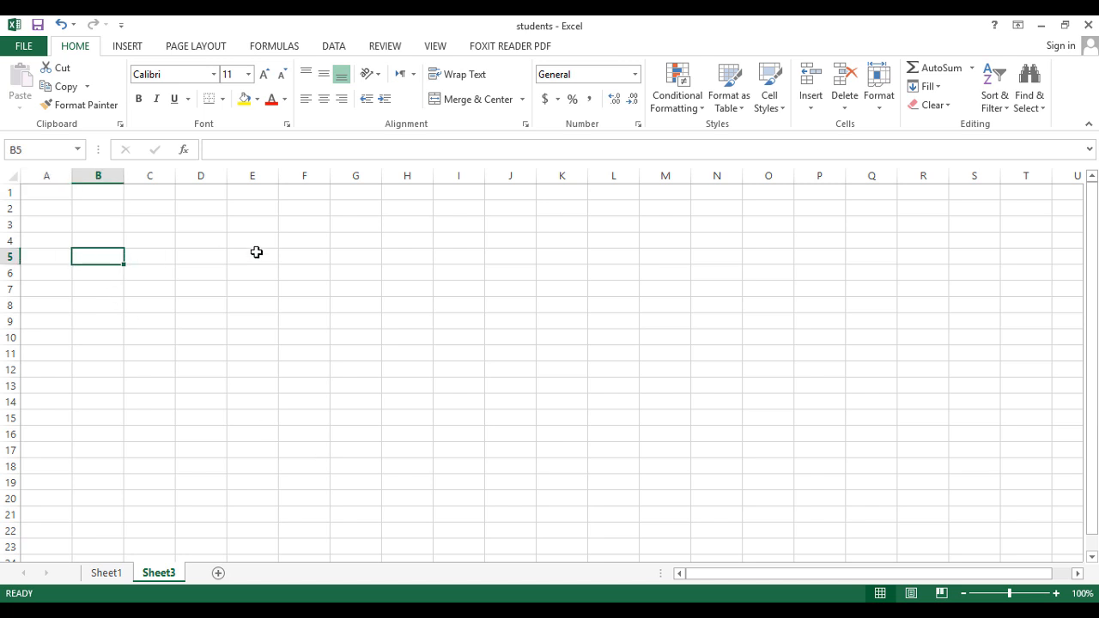
left_click(107, 573)
left_click(64, 89)
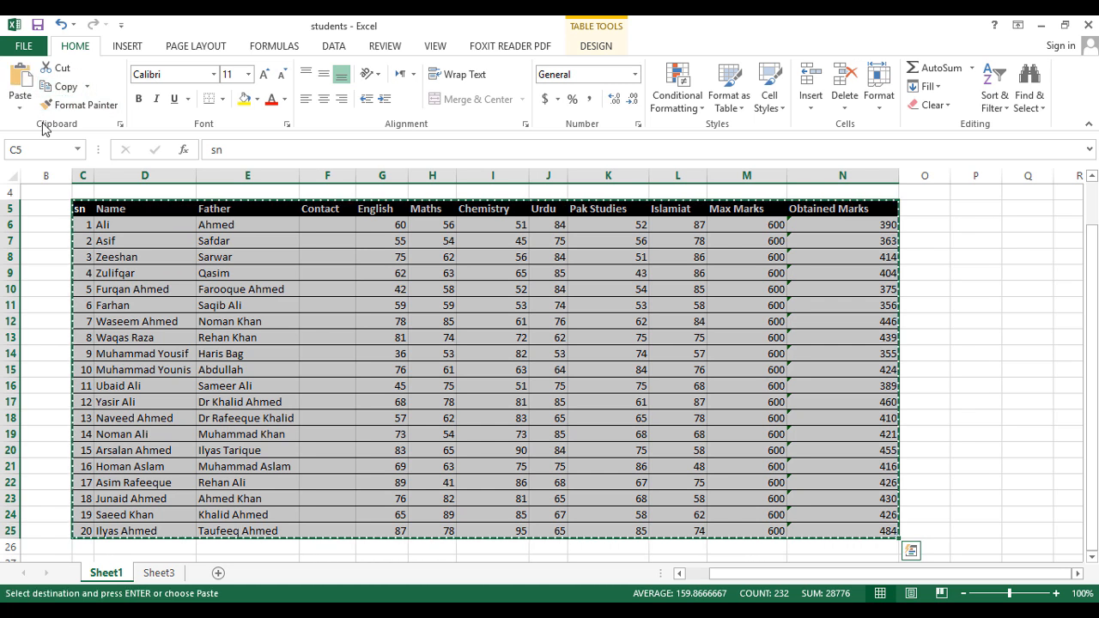
Step: Paste the copied student table as formulas only, without its table formatting, at cell B5 of Sheet3
left_click(153, 573)
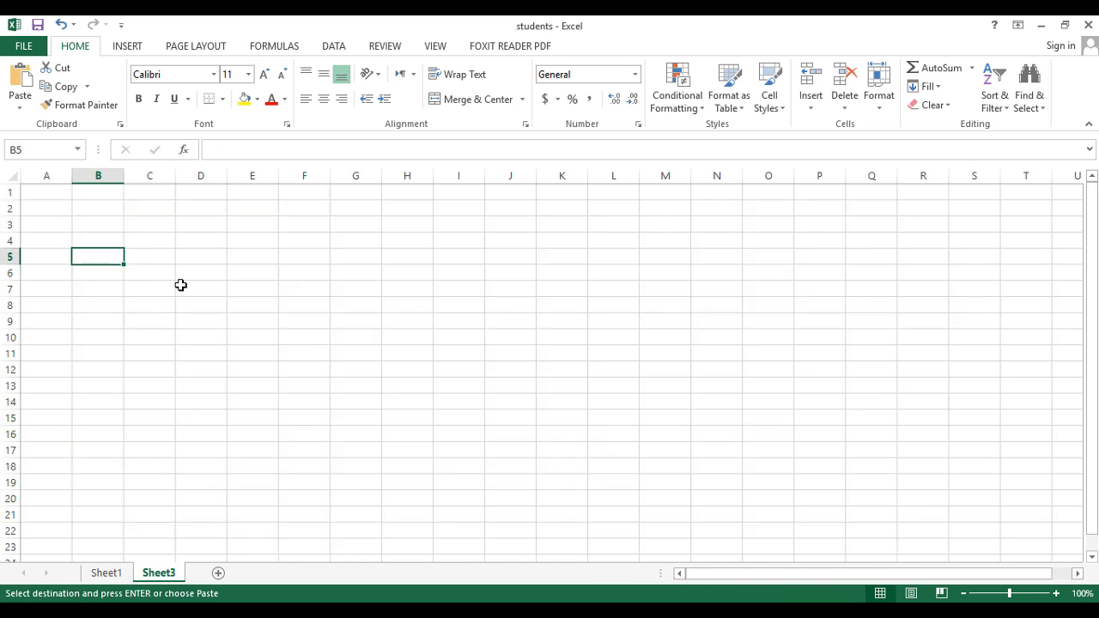
key("ctrl+v")
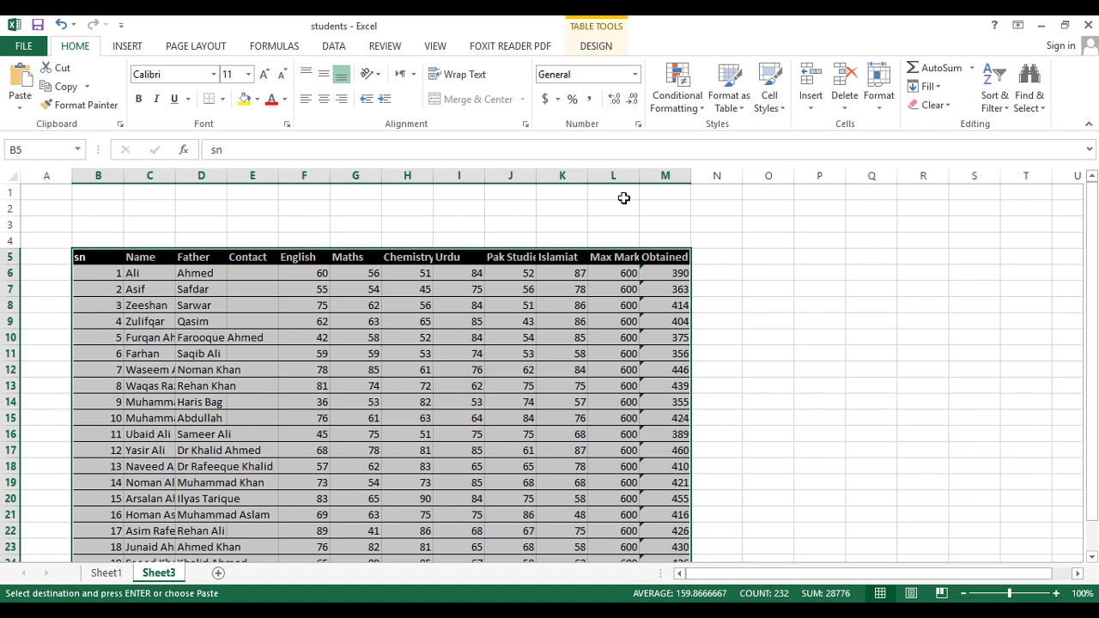
key("ctrl+z")
left_click(86, 258)
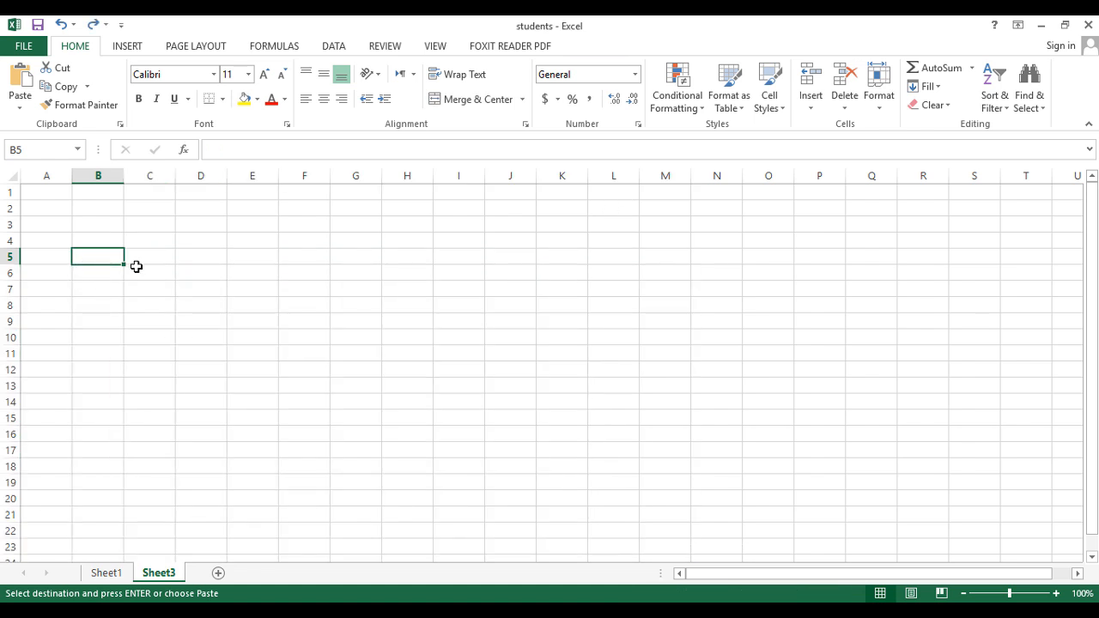
left_click(19, 111)
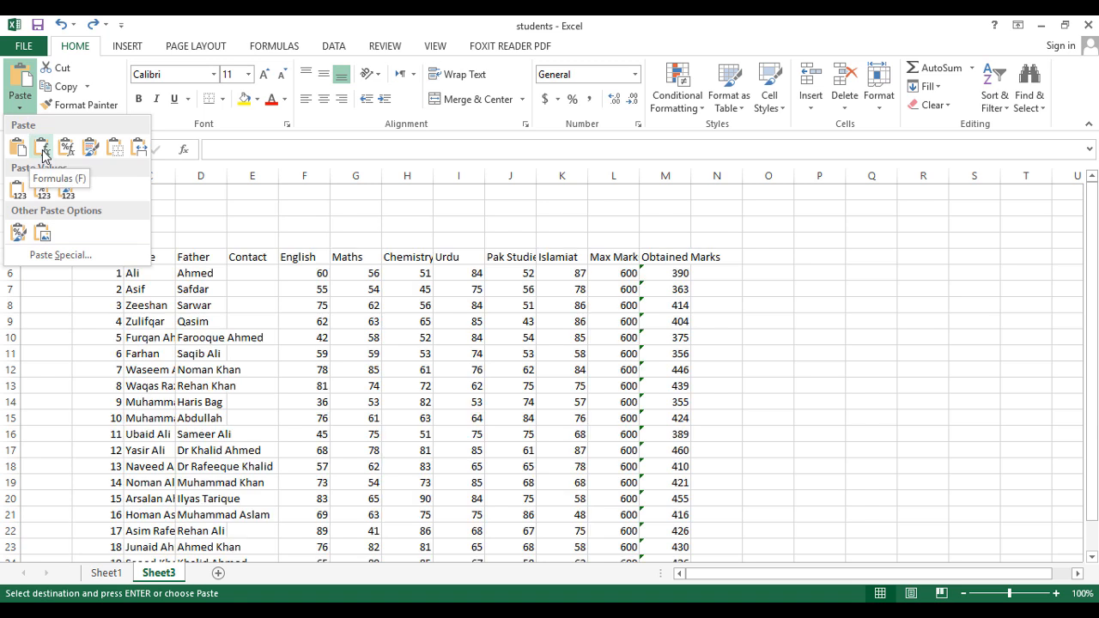
left_click(42, 153)
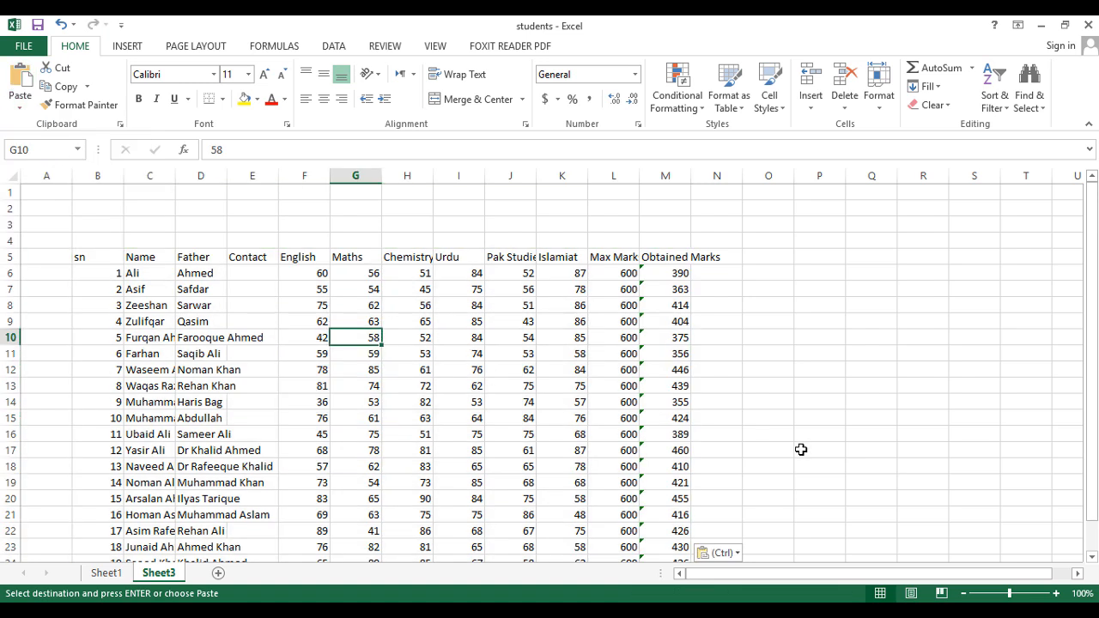
left_click(800, 449)
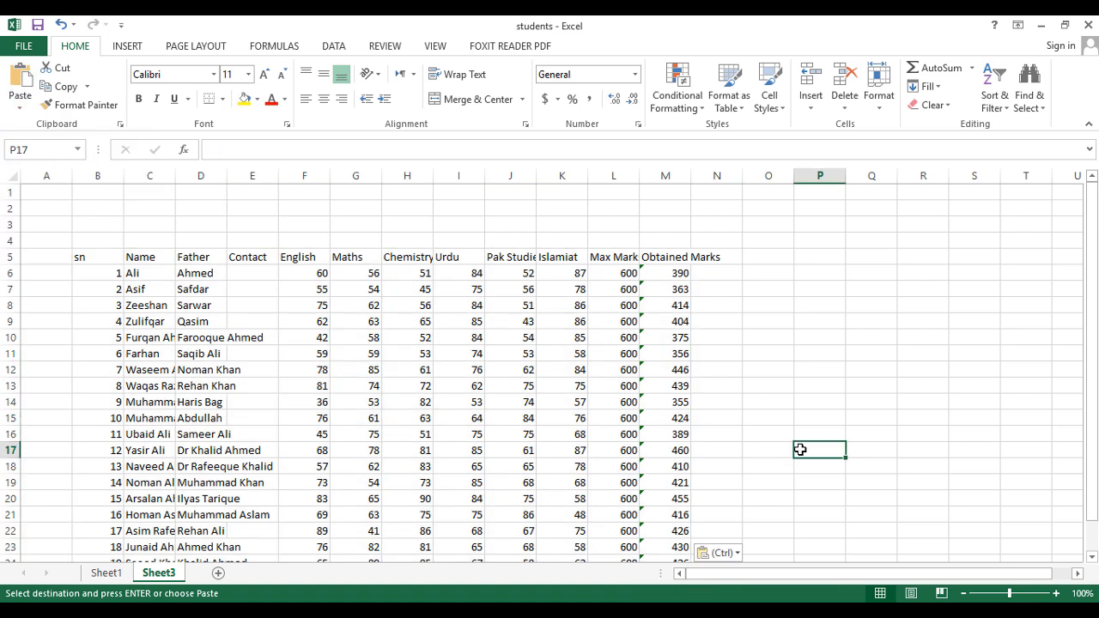
Step: Autofit the width of all columns in Sheet3 to their contents
scroll(743, 431, "down", 1)
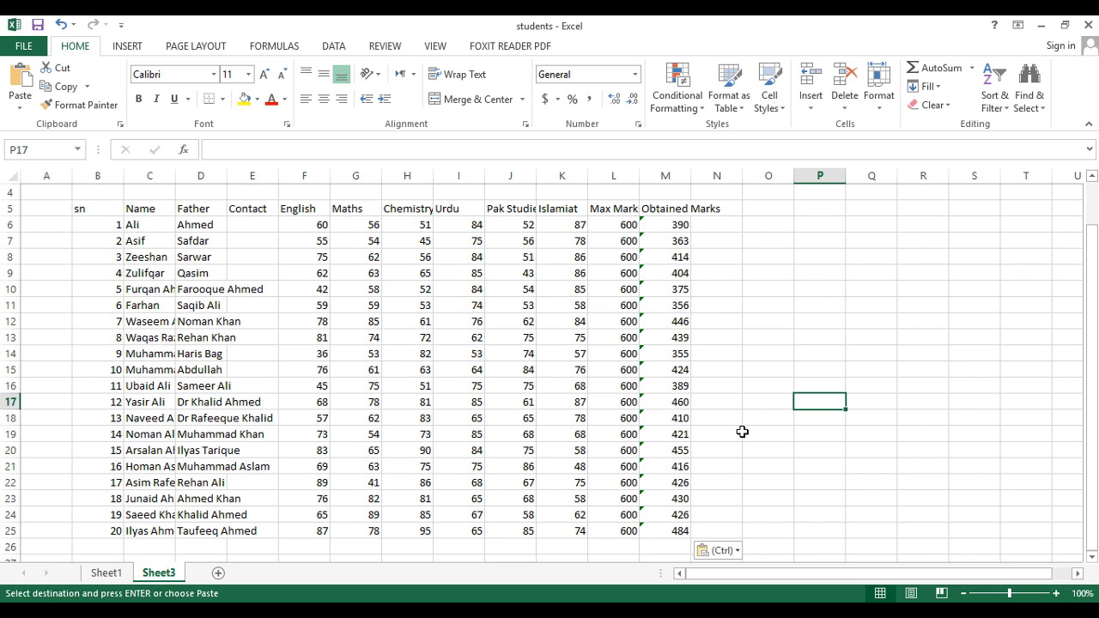
left_click(723, 210)
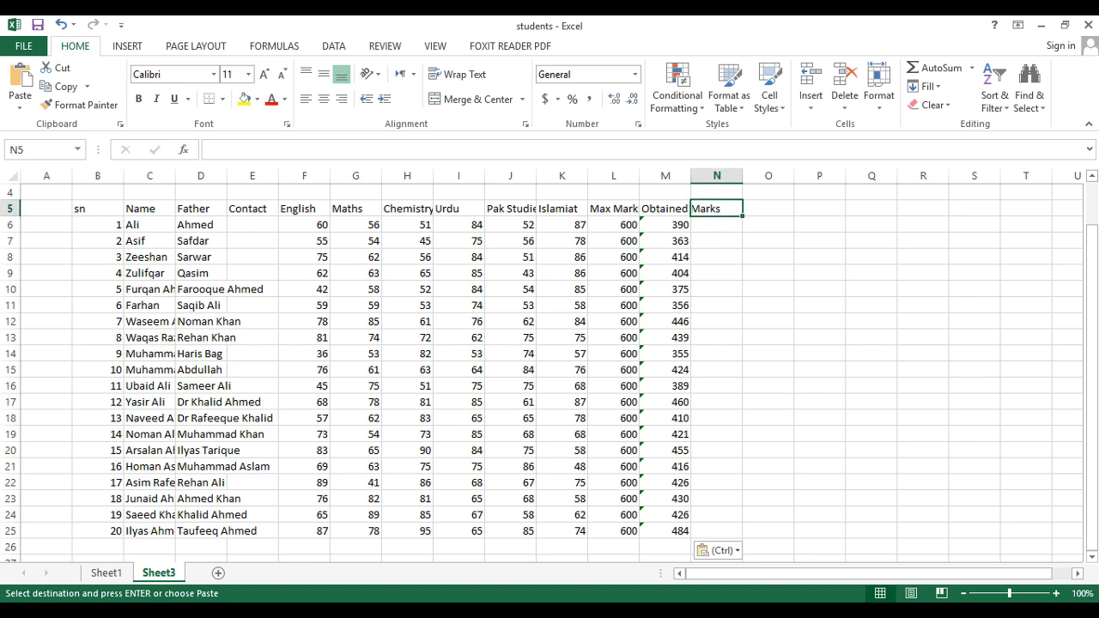
left_click(12, 175)
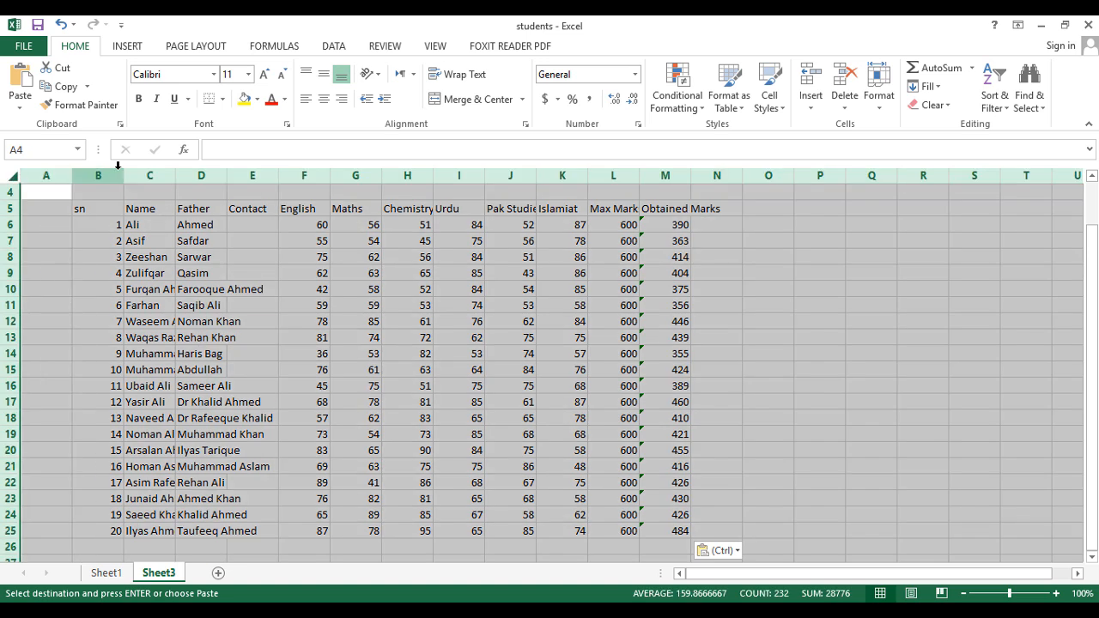
double_click(175, 177)
left_click(400, 321)
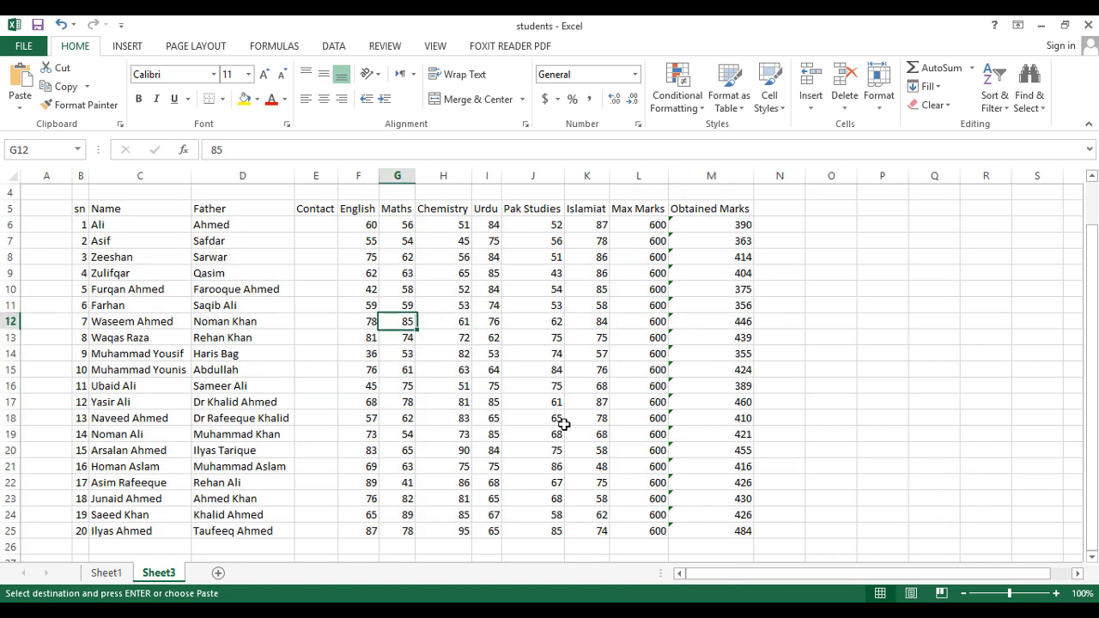
Step: Enter the header Percentage in cell N5, beside Obtained Marks
left_click(786, 209)
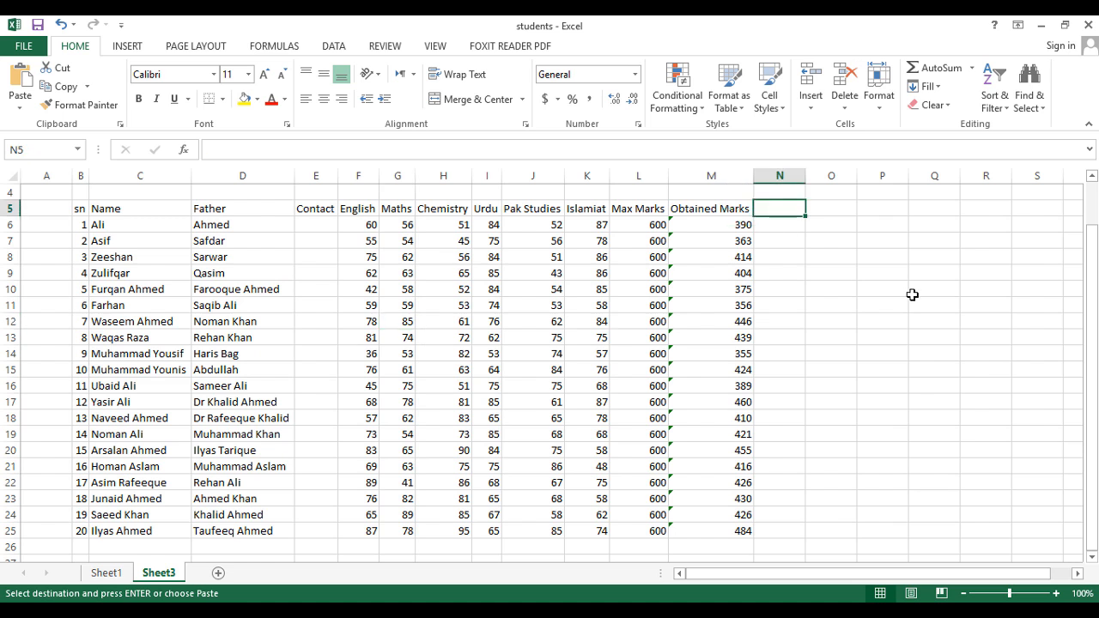
type("Percent")
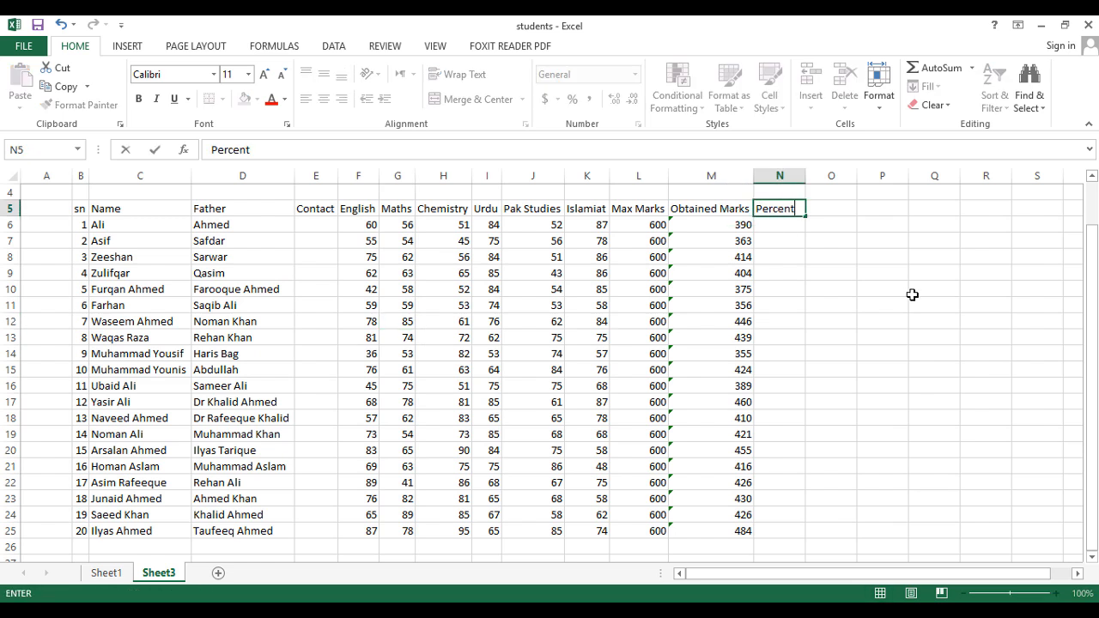
type("age")
key("Return")
Step: Calculate the first student's percentage in cell N6 with the formula =sum(M6/L6*100)
type("=")
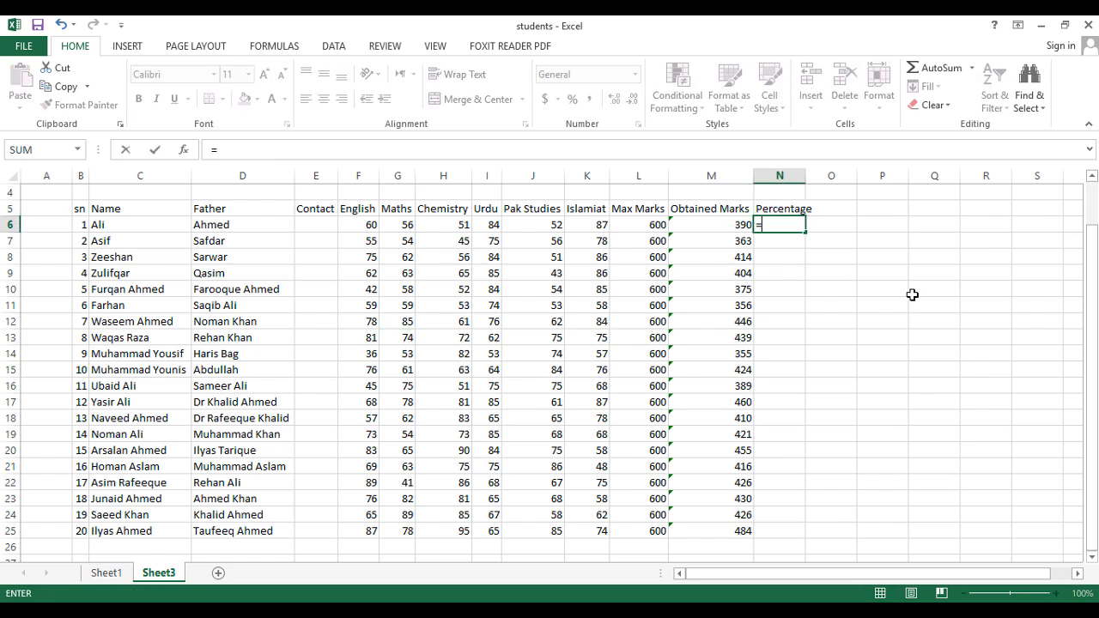
type("sum")
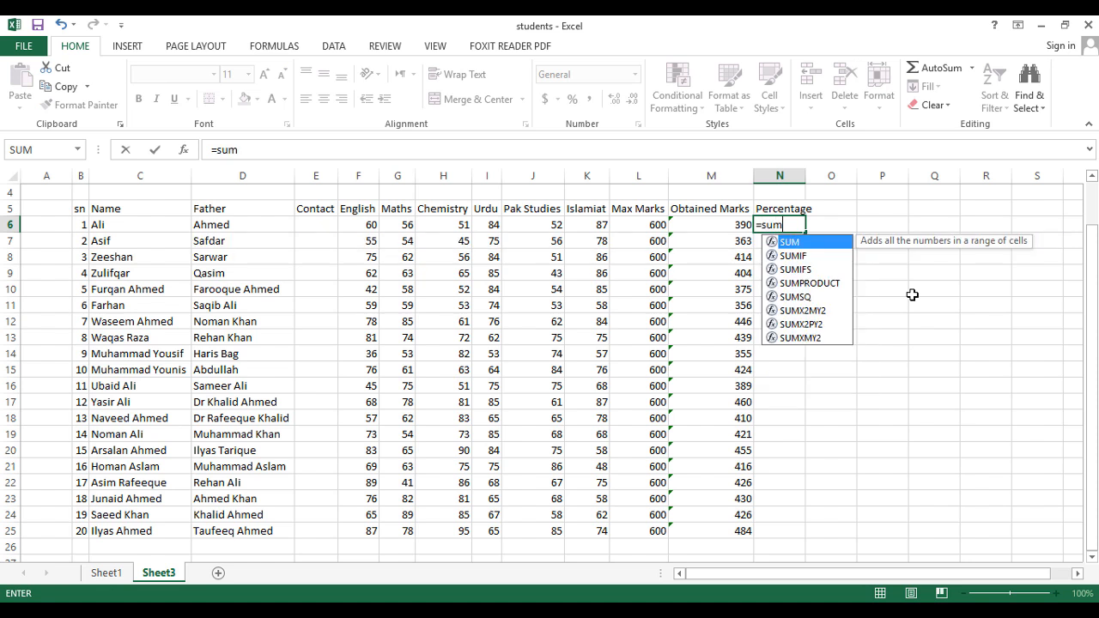
type("(")
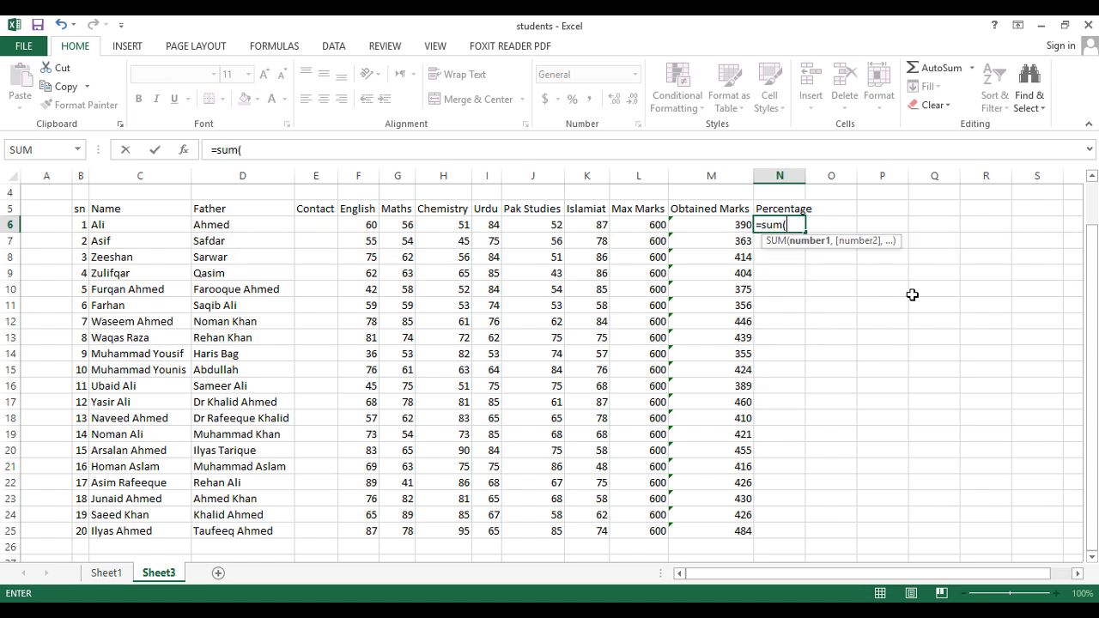
left_click(712, 220)
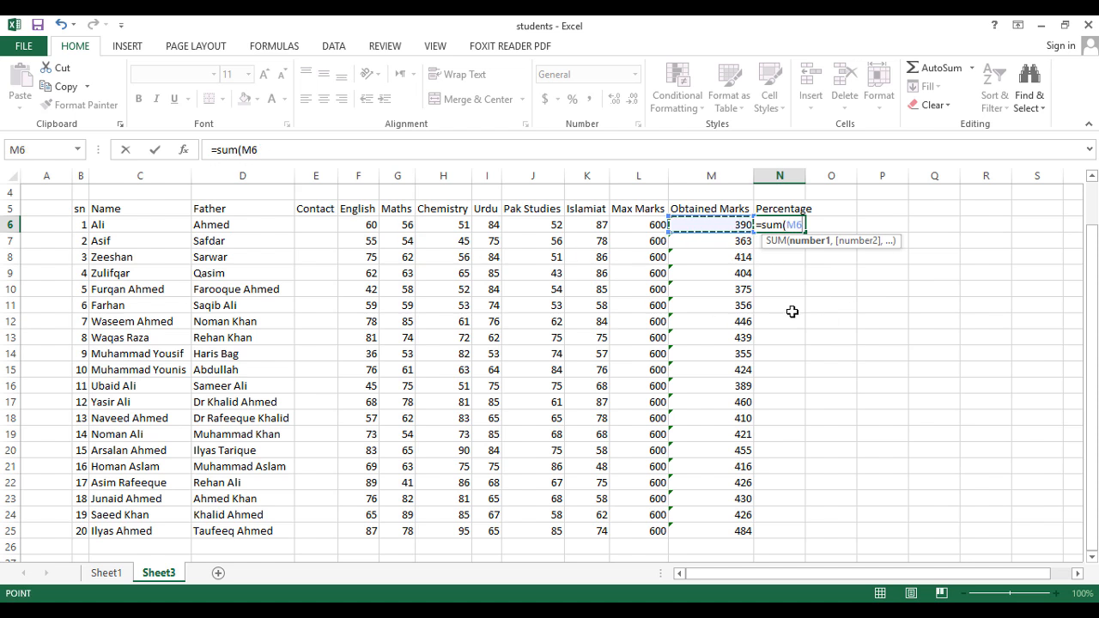
key("BackSpace")
key("BackSpace")
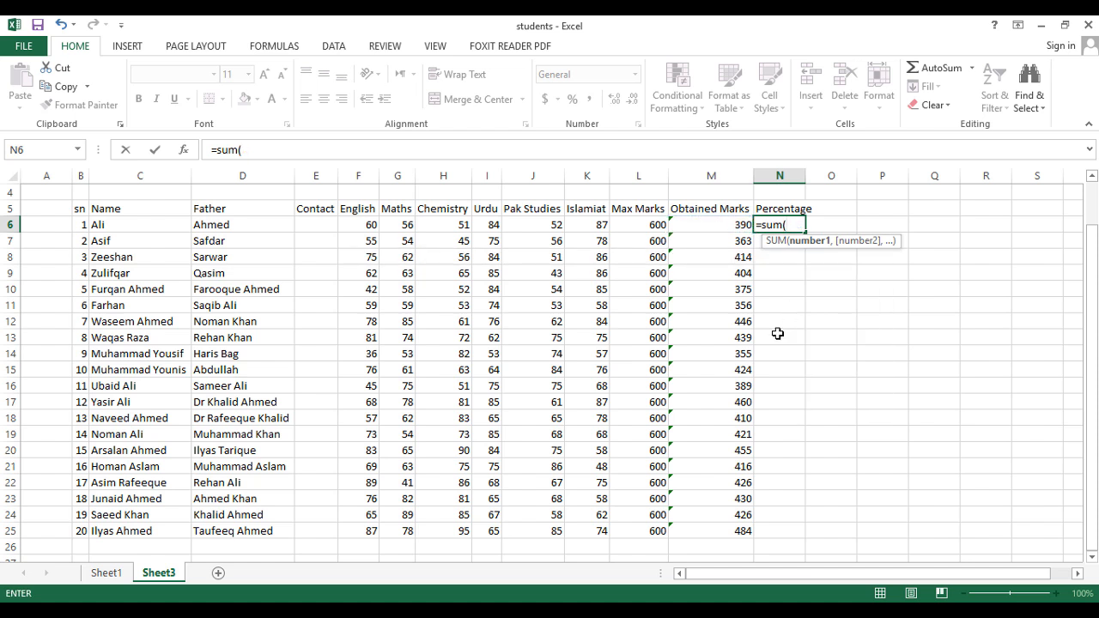
left_click(690, 227)
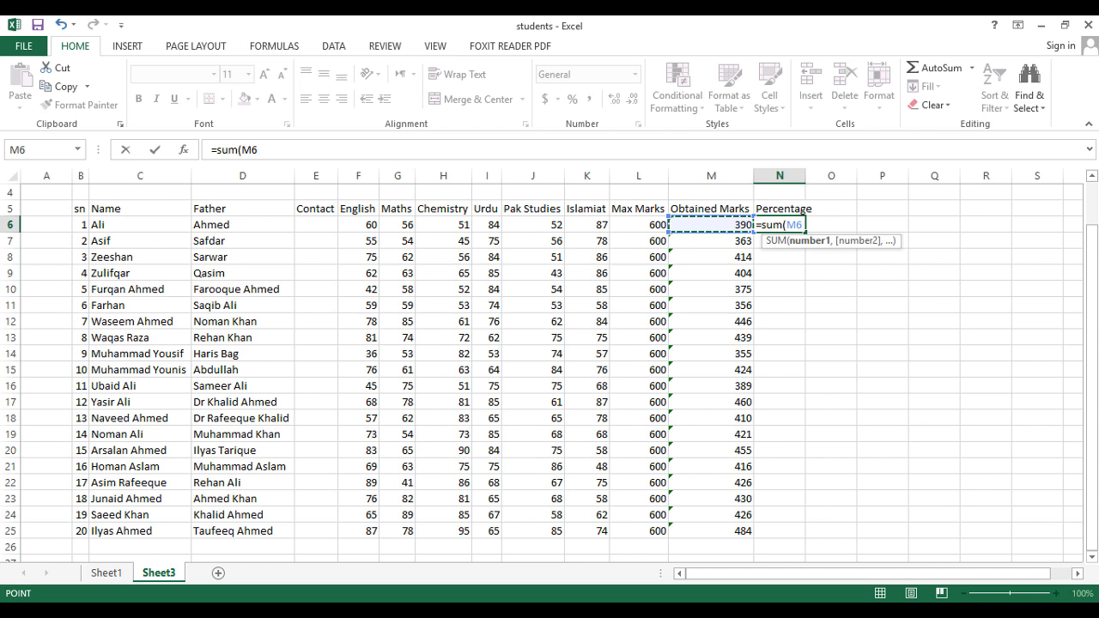
type("/")
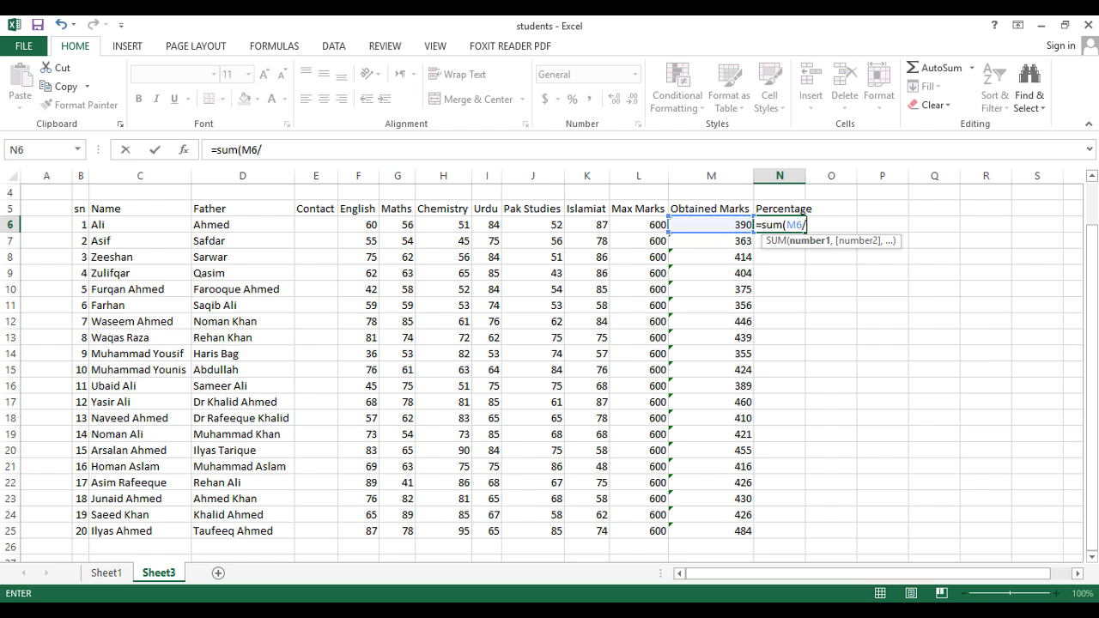
left_click(648, 226)
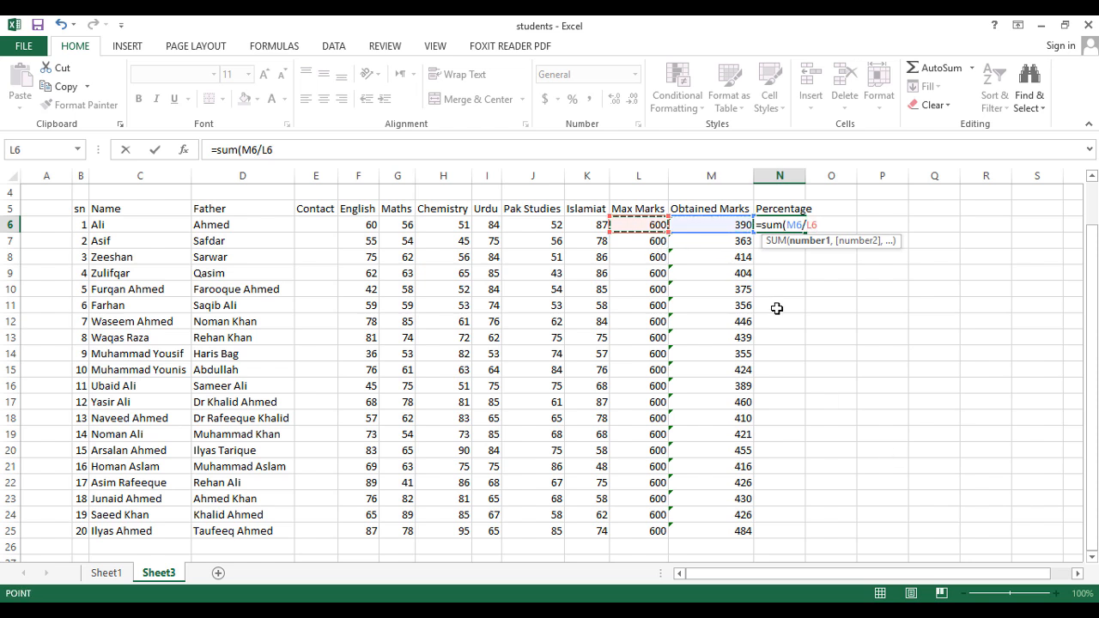
type("*1")
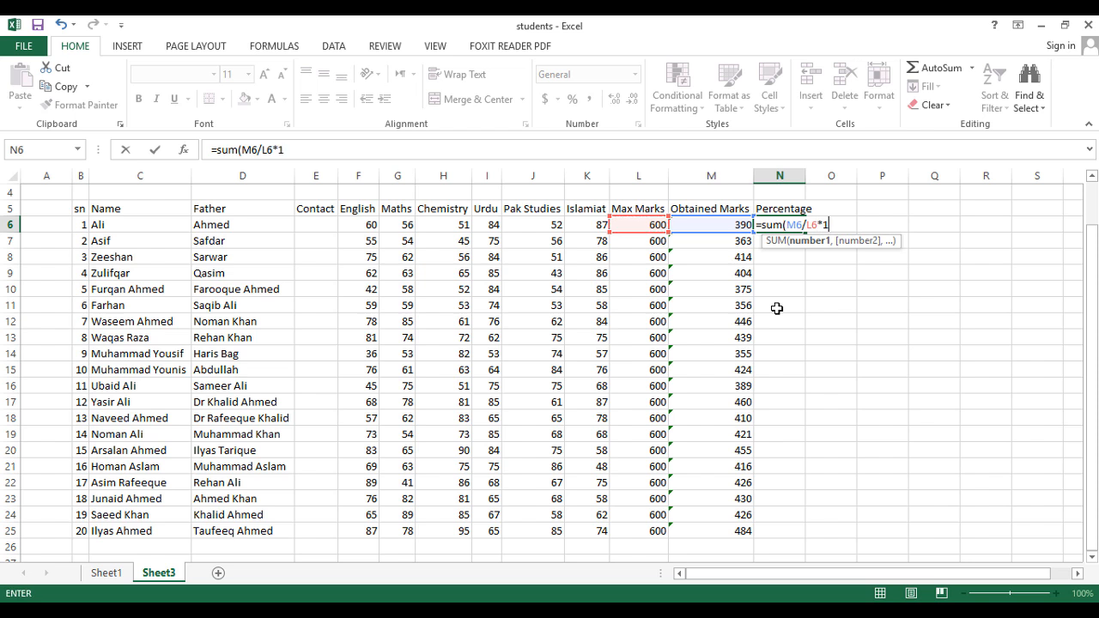
type("00")
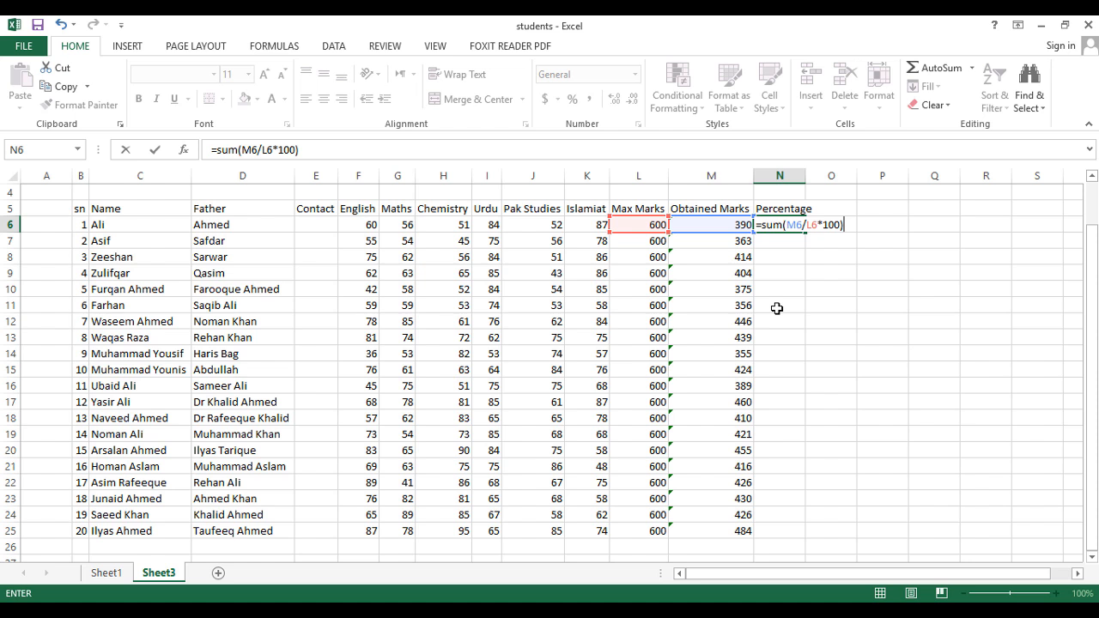
key("Return")
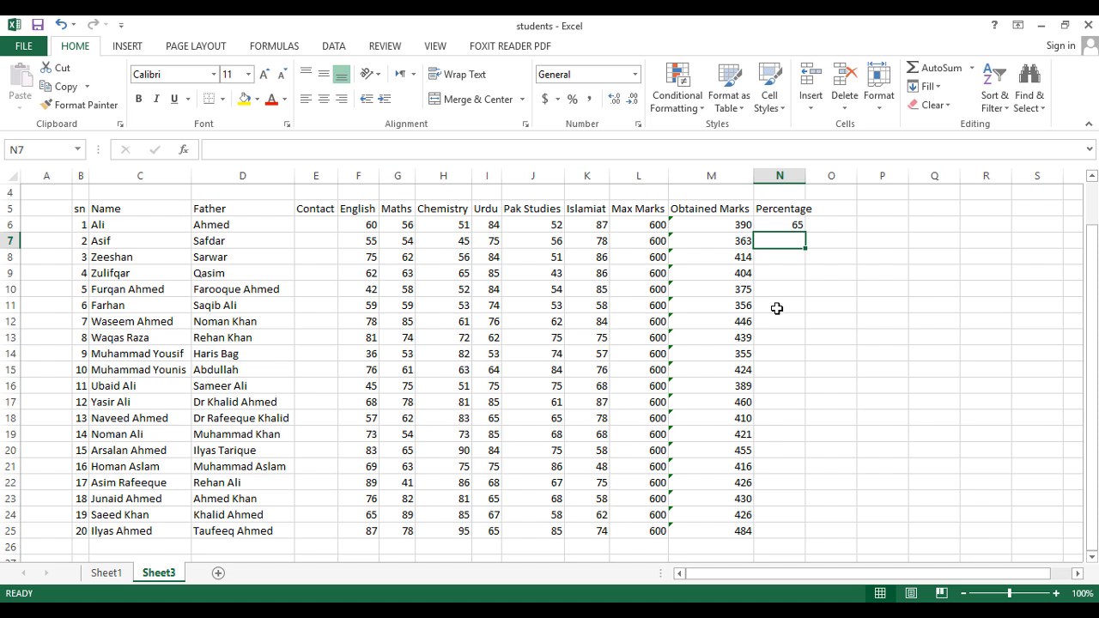
Step: Enter the formula =sum(M7/L7*100) in cell N7 and fill the percentage formulas down the column to N25
type("=sum(")
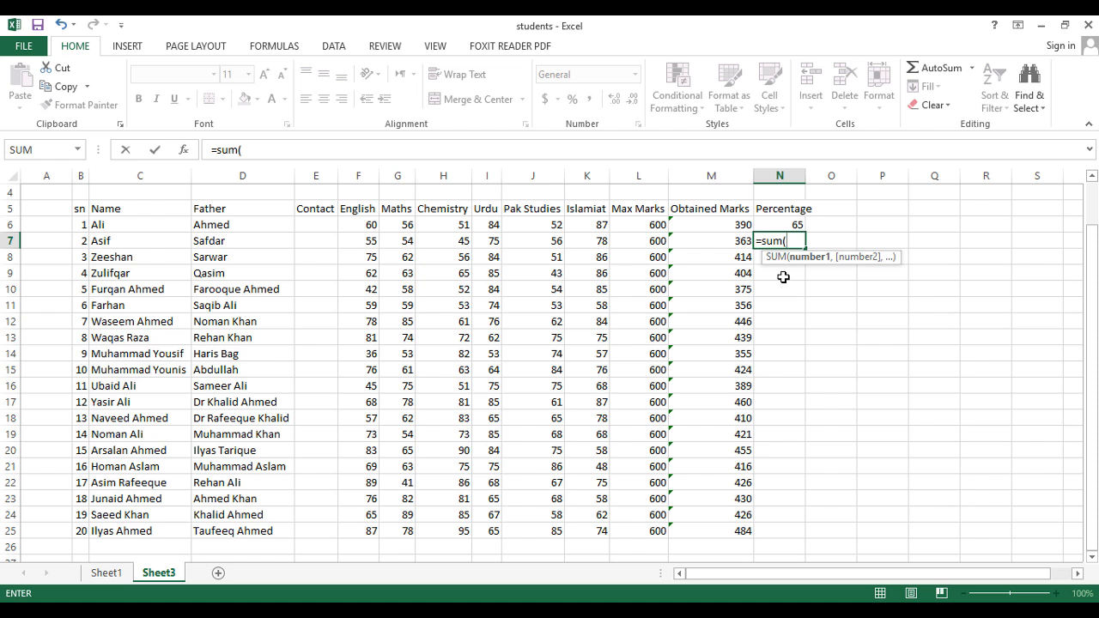
left_click(733, 242)
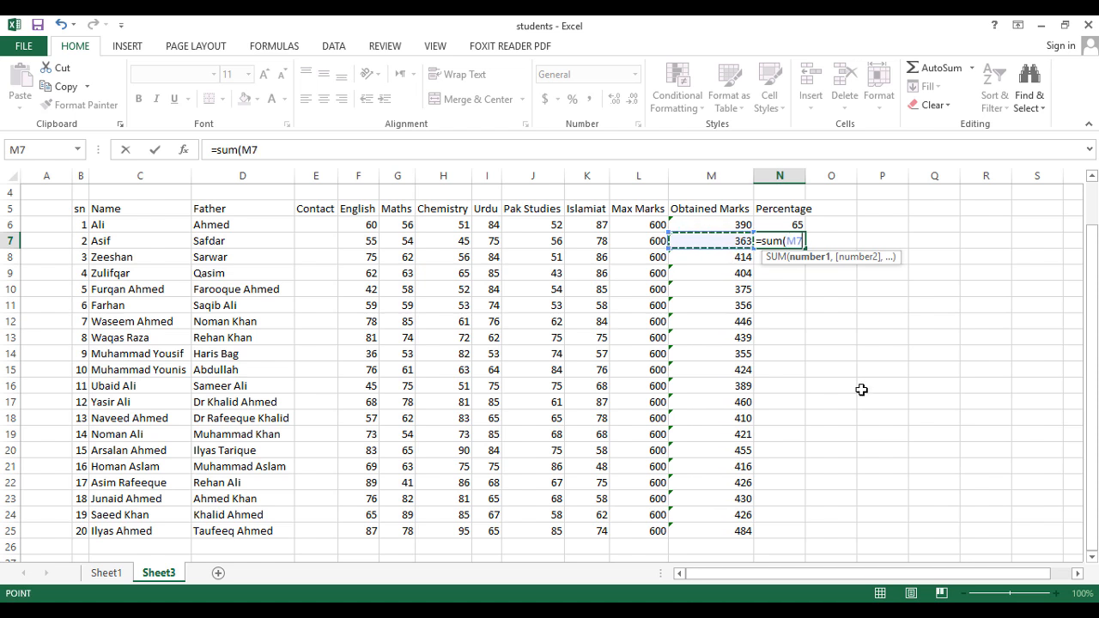
type("/")
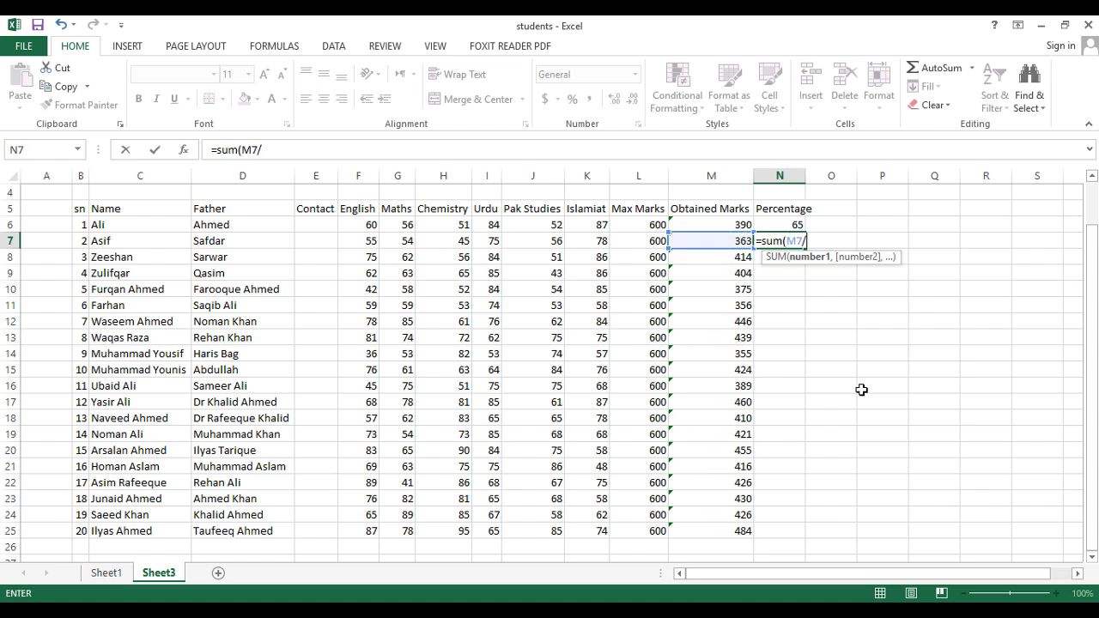
left_click(636, 240)
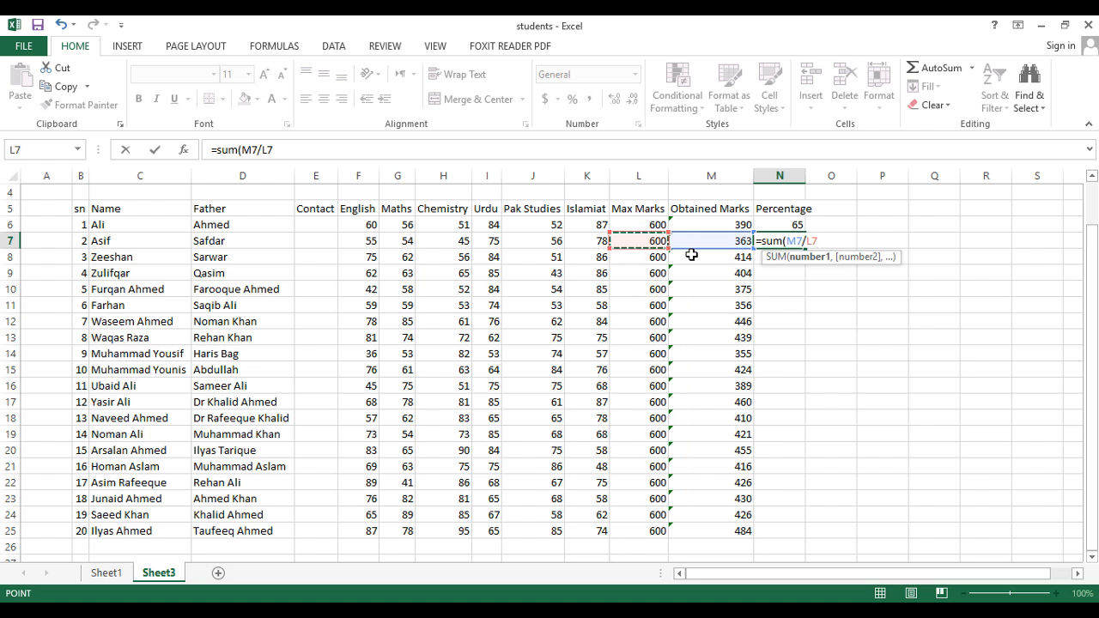
type("*100")
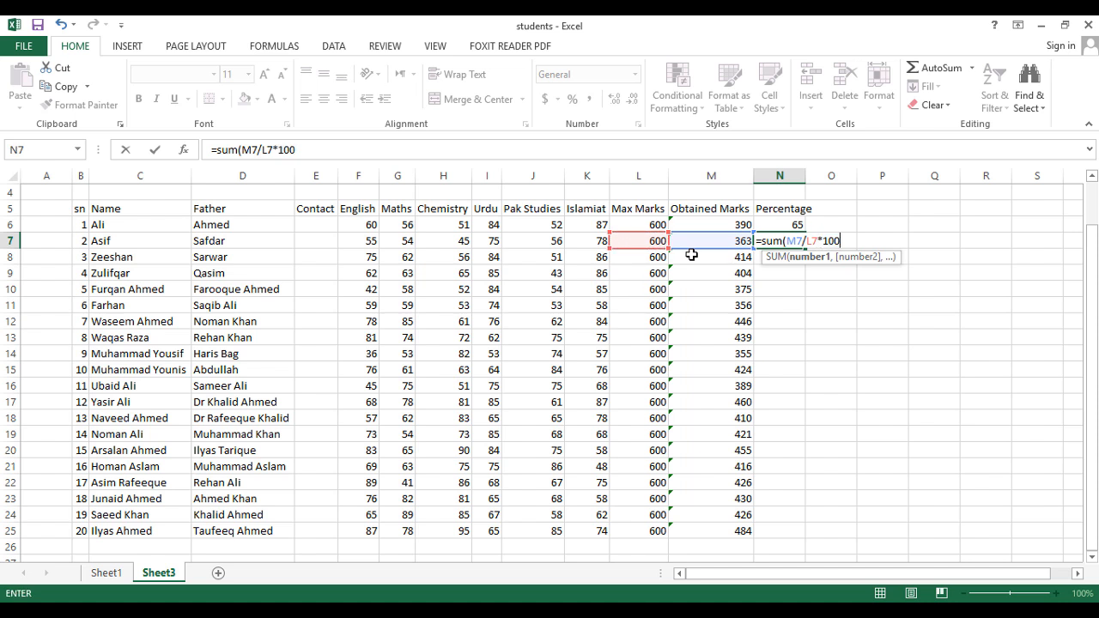
type(")")
key("Return")
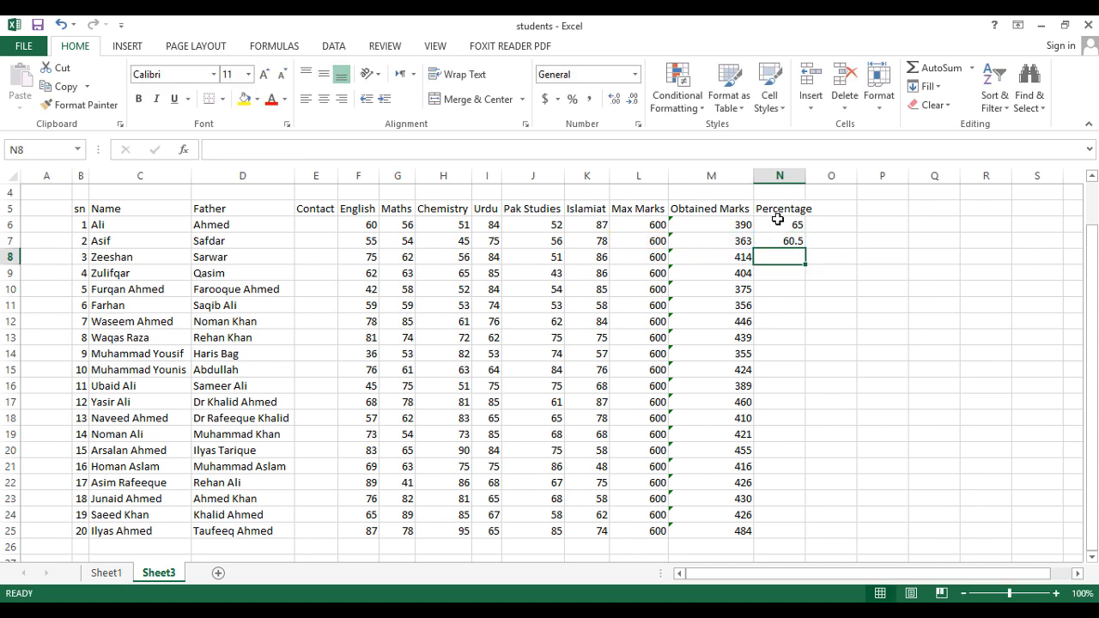
left_click_drag(776, 222, 776, 536)
left_click(881, 434)
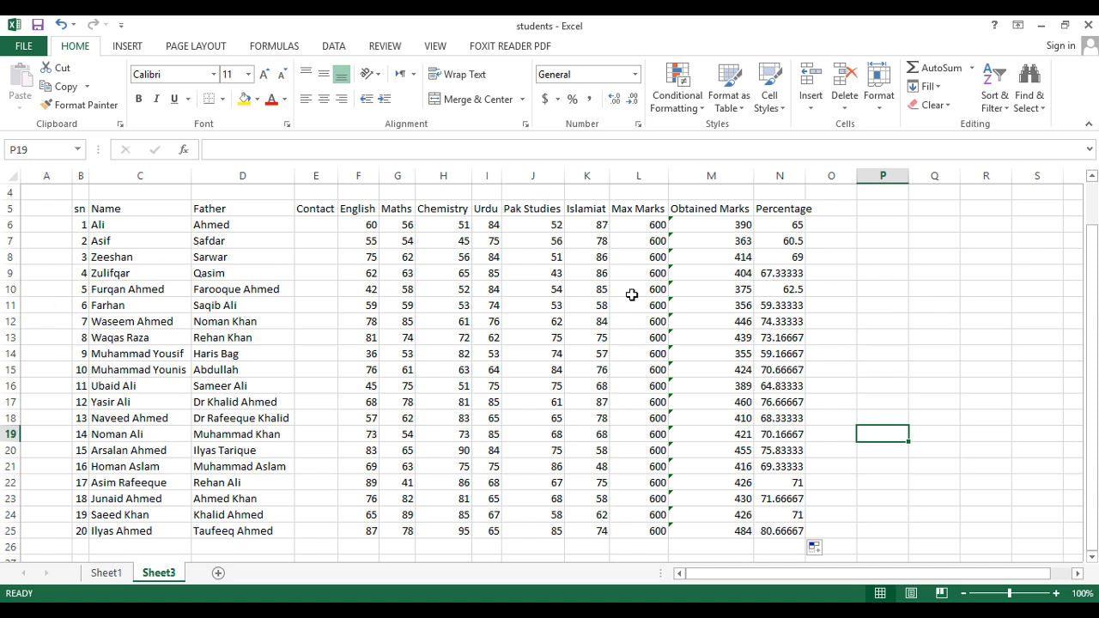
Step: Insert a blank sheet row above row 9, between the third and fourth students
left_click(12, 284)
left_click(11, 273)
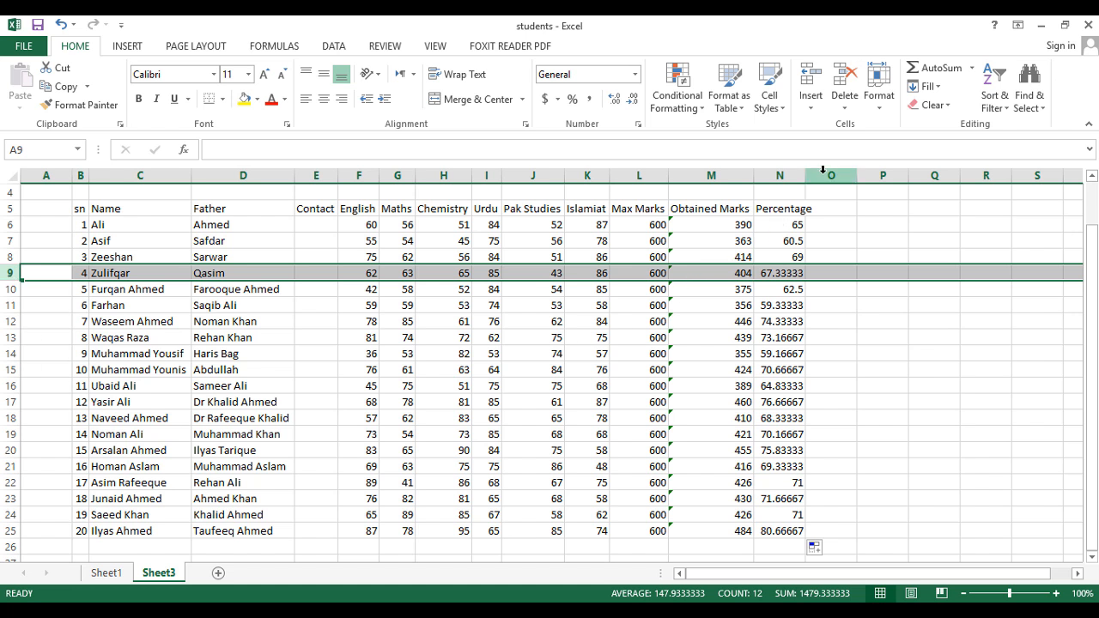
left_click(810, 110)
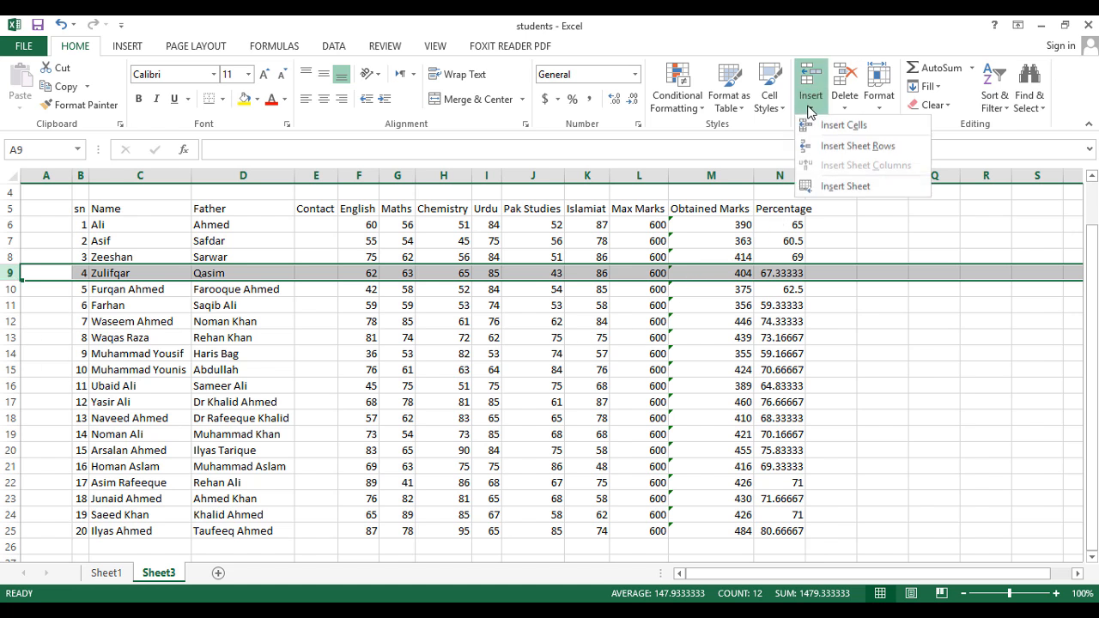
left_click(895, 152)
left_click(572, 324)
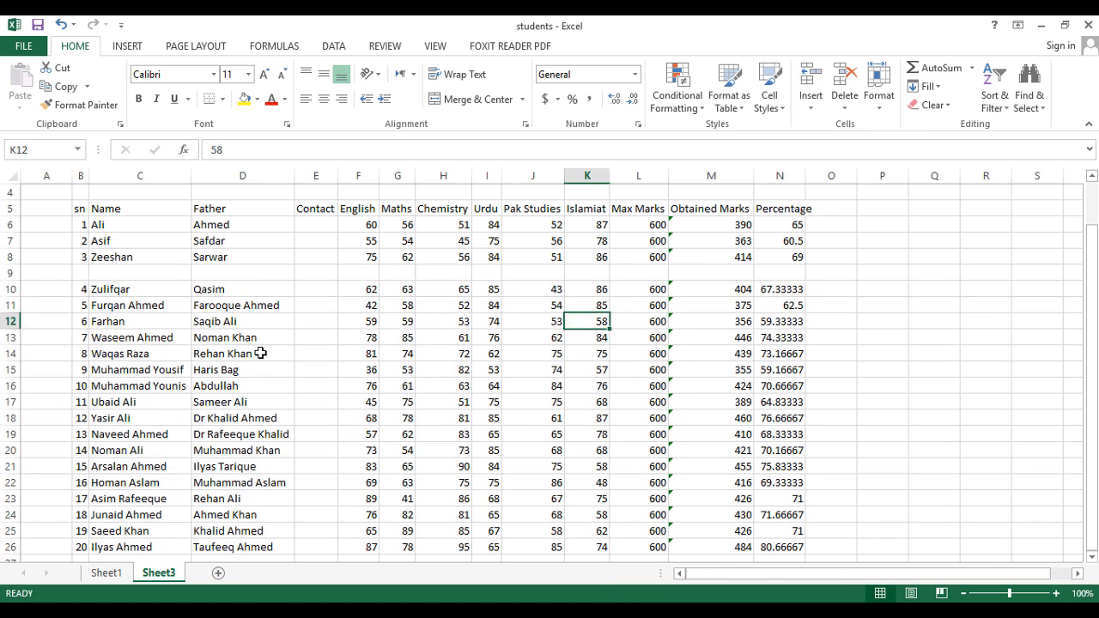
Step: Enter the new student's name in C9 and the father's name in D9, leaving the Contact cell empty
left_click(150, 273)
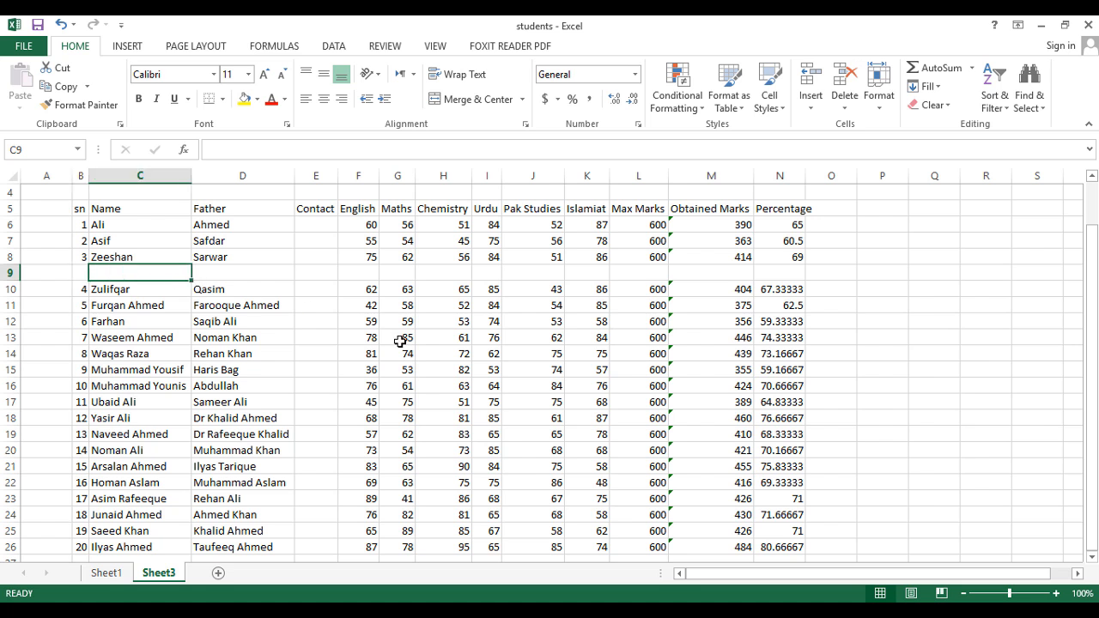
type("Ali")
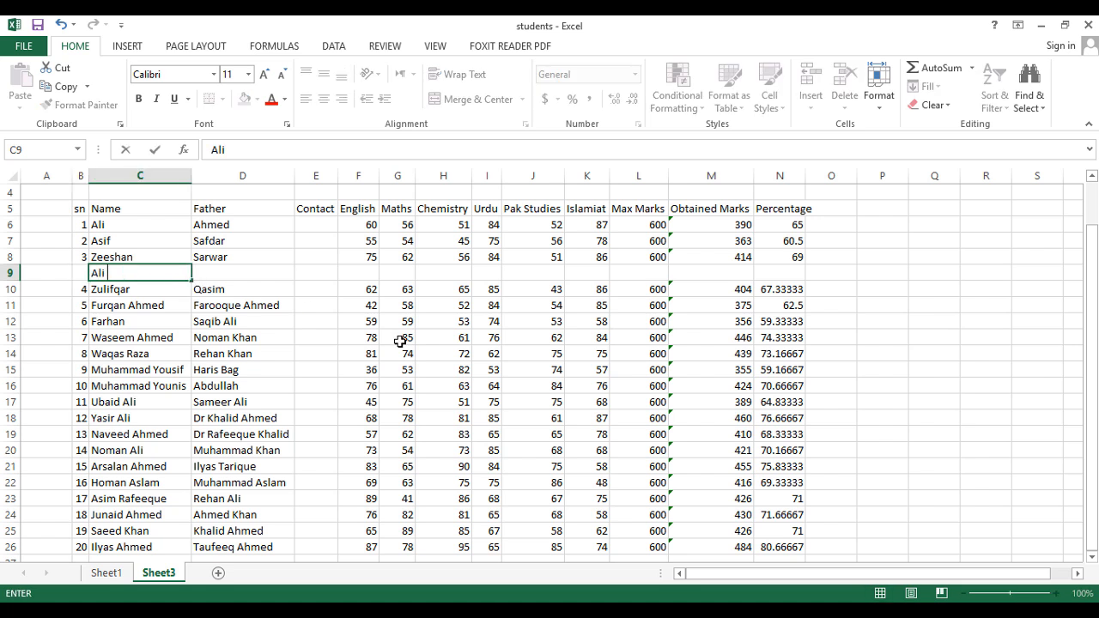
type(" Ahmed")
key("Tab")
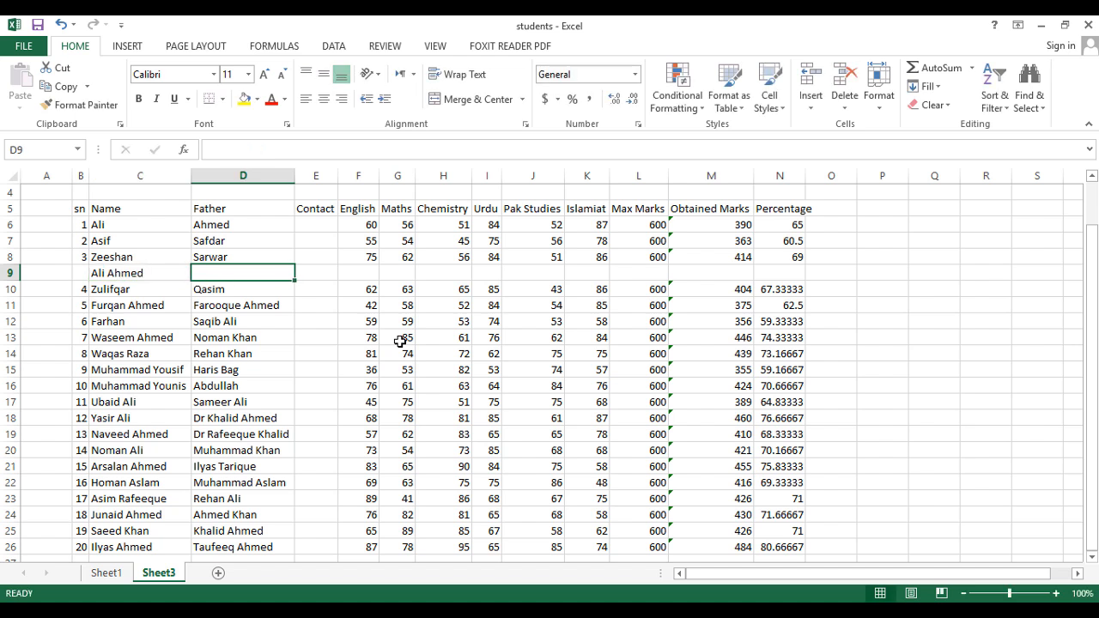
type("Muha")
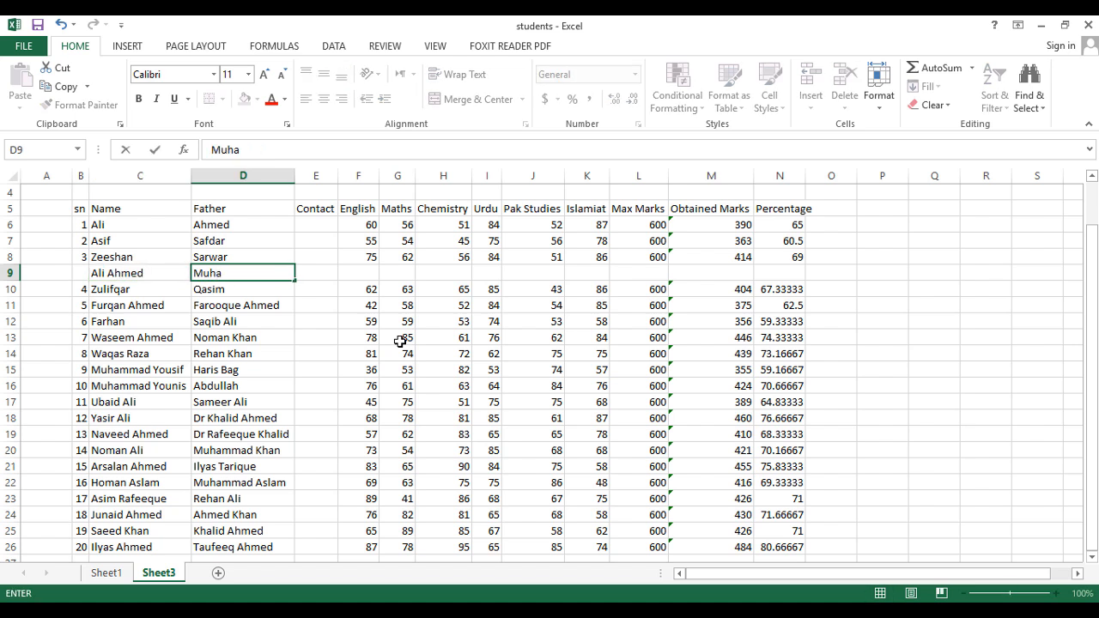
type("mmad K")
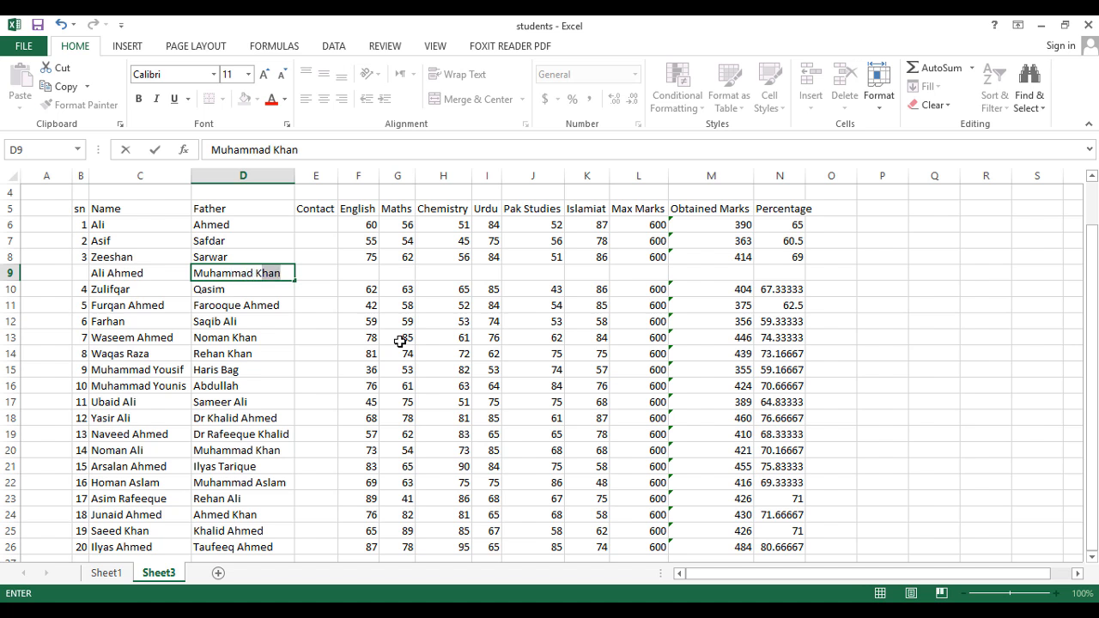
key("Tab")
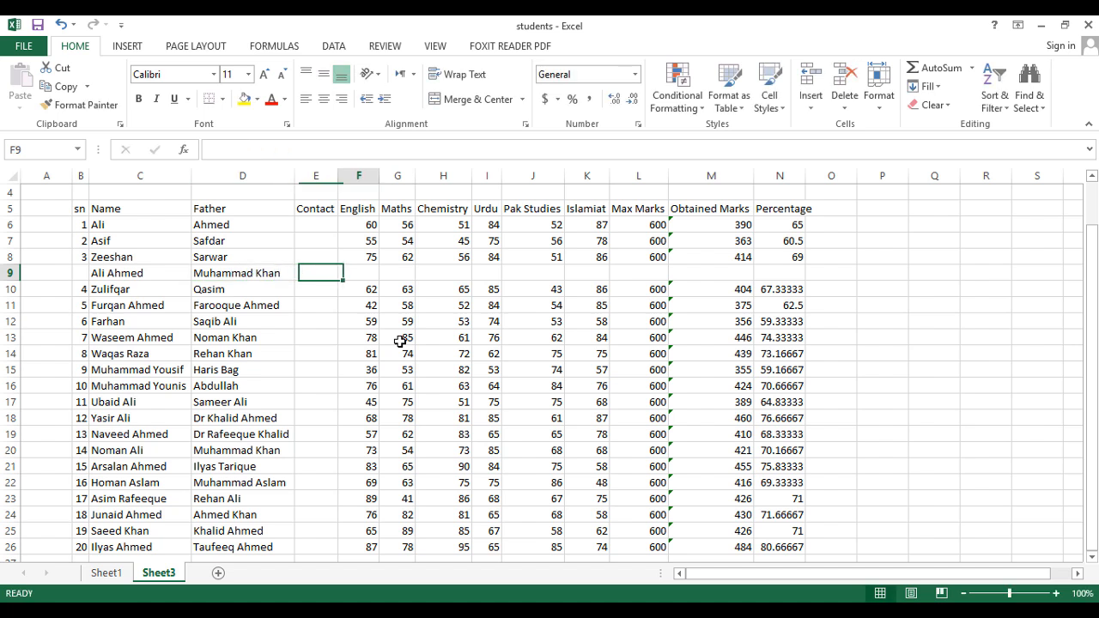
key("Tab")
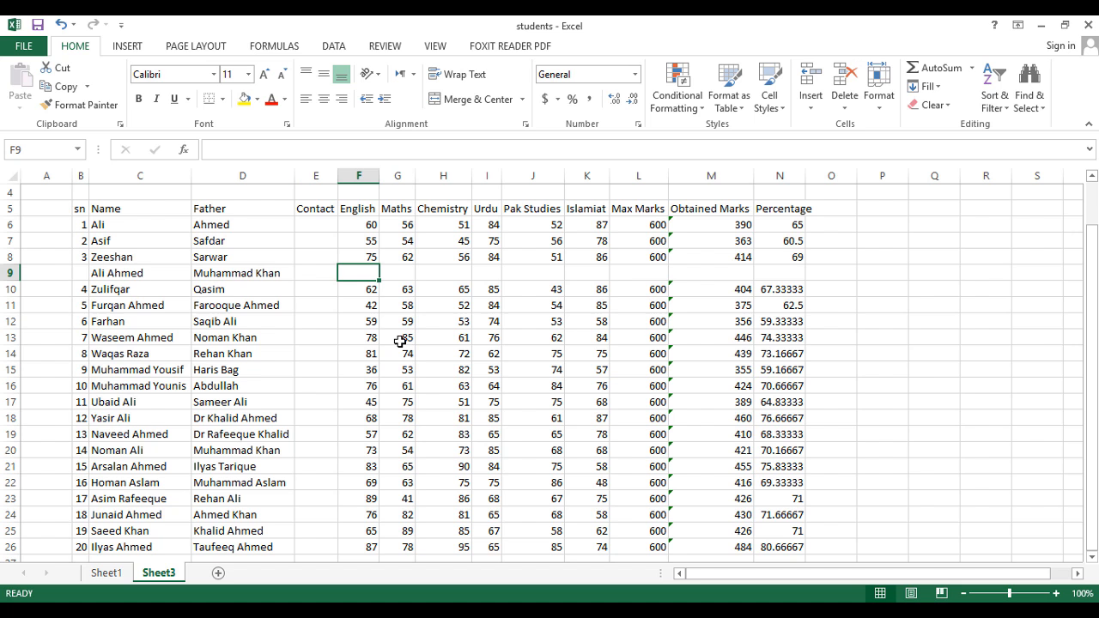
Step: Enter the new student's marks in row 9: English 56, Maths 65, Chemistry 76 and Urdu 86
type("56")
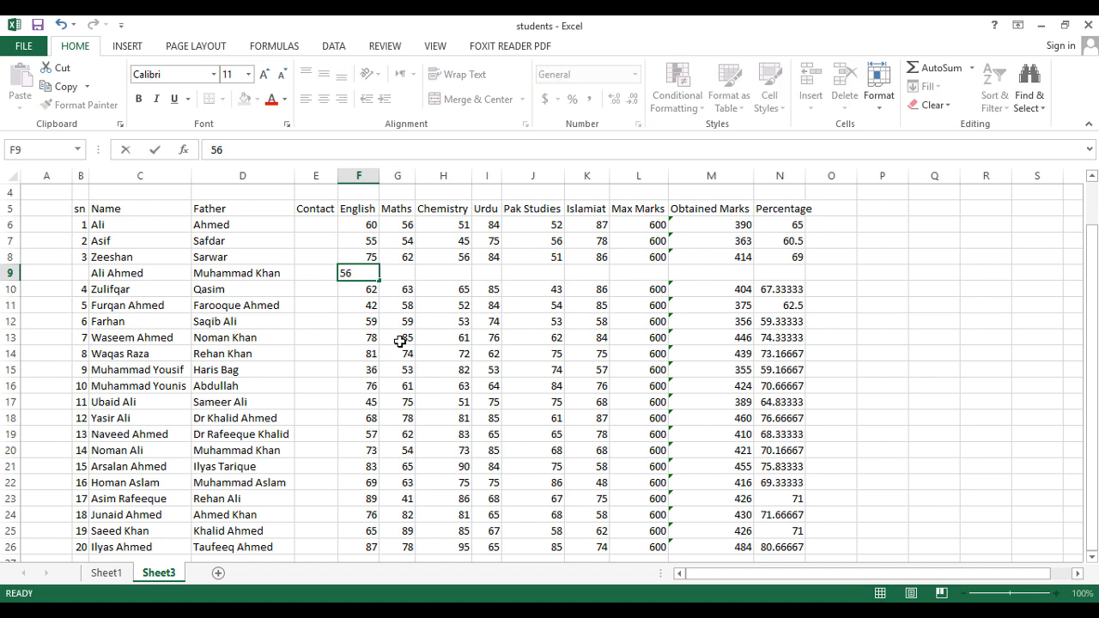
key("Tab")
type("6")
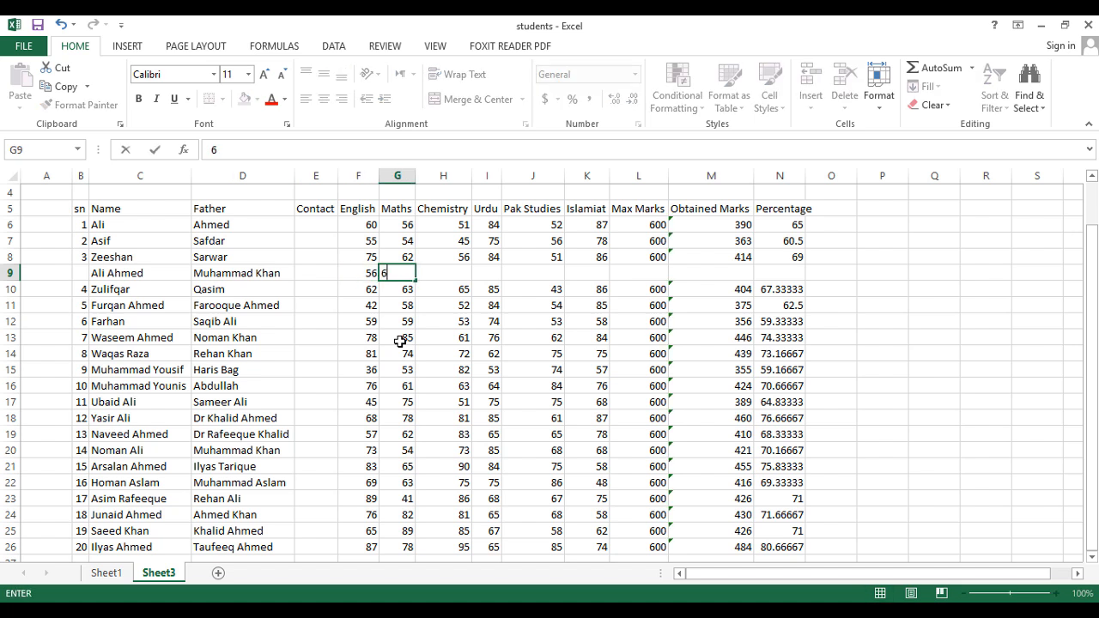
type("5")
key("Tab")
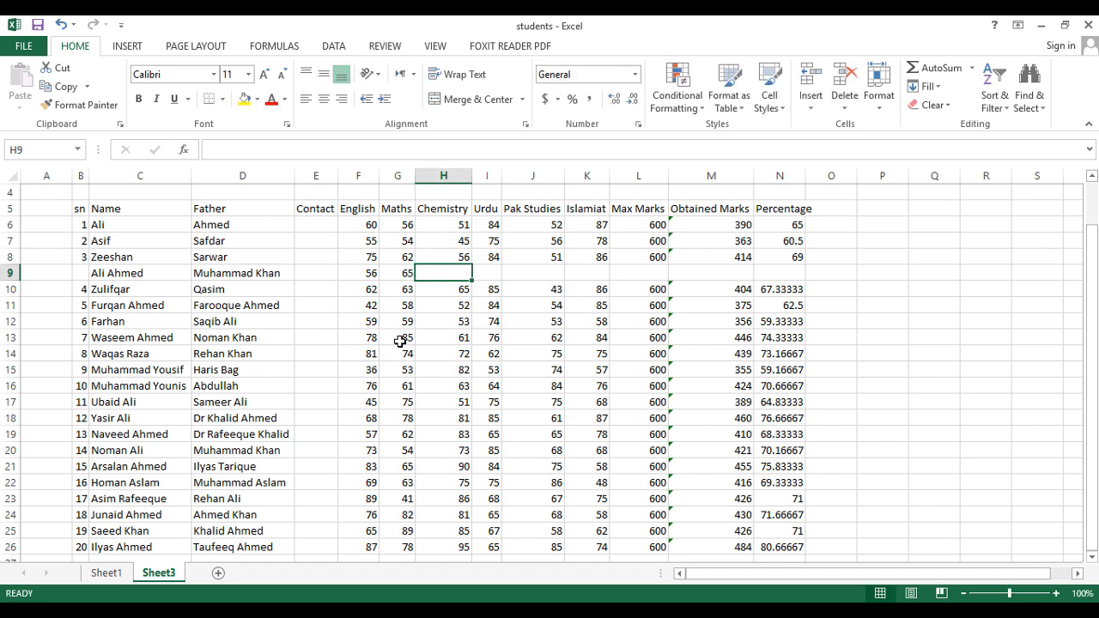
type("76")
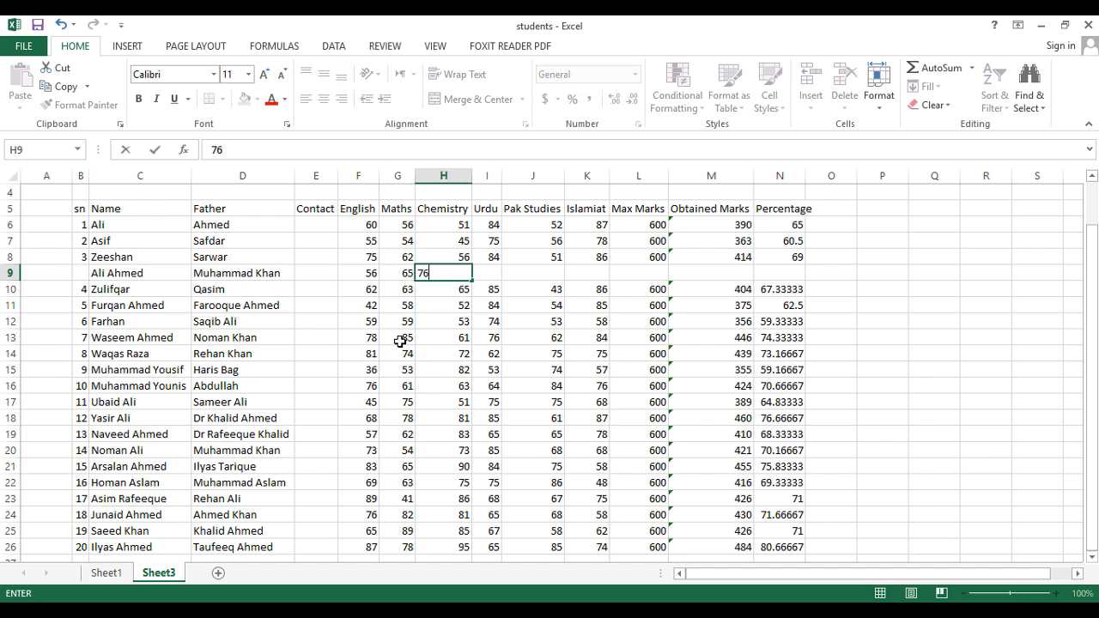
key("Tab")
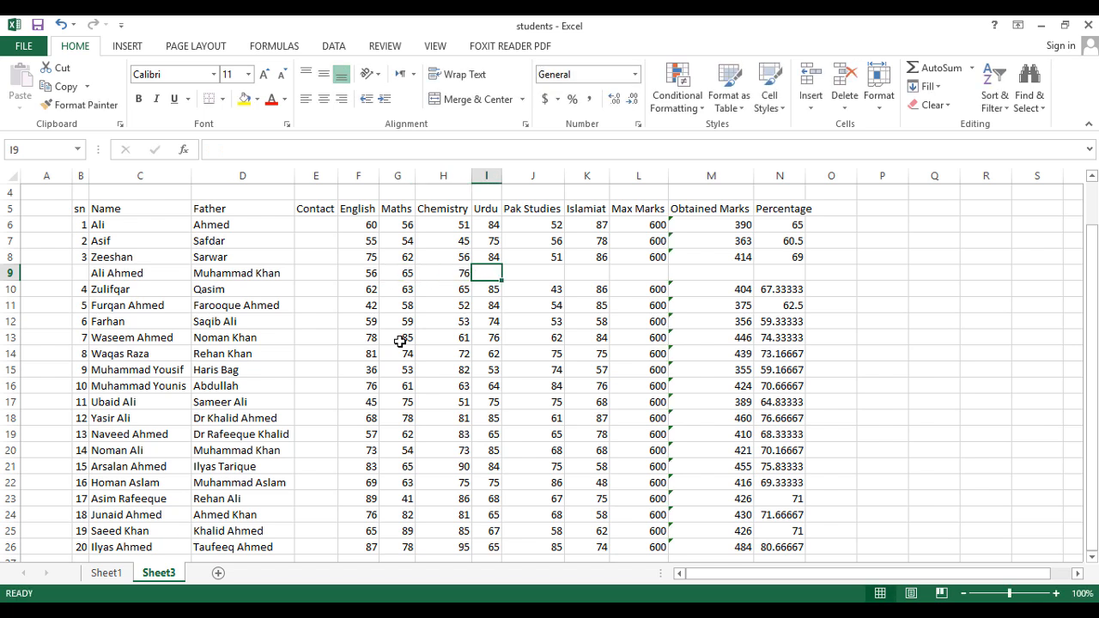
type("86")
key("Tab")
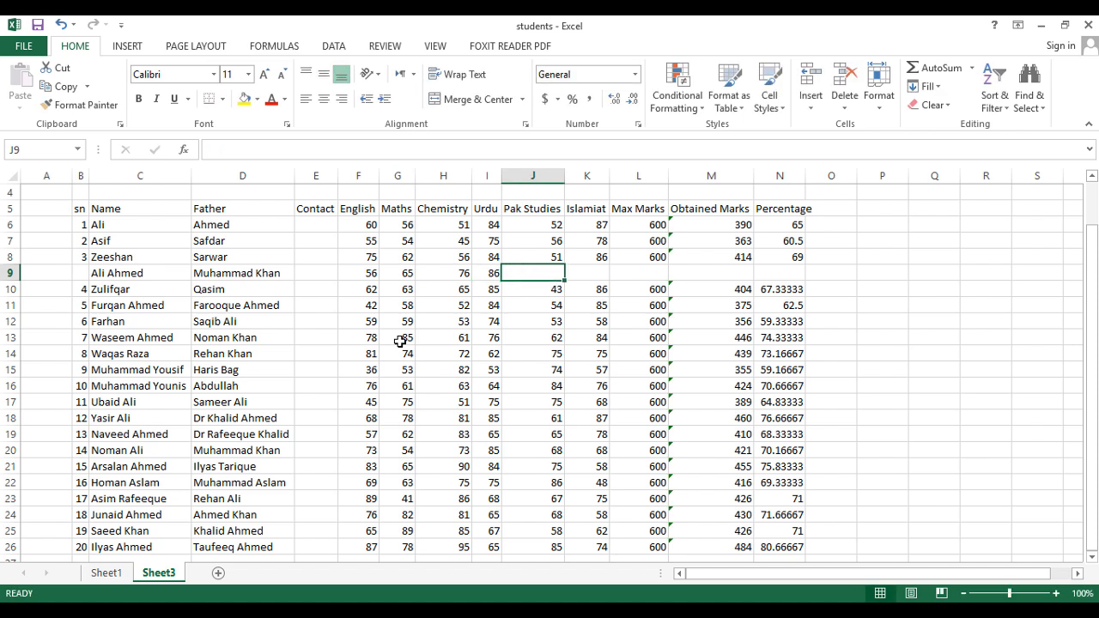
Step: Complete the new student's row 9 with Pak Studies 53, Islamiat 69 and Max Marks 600
type("5")
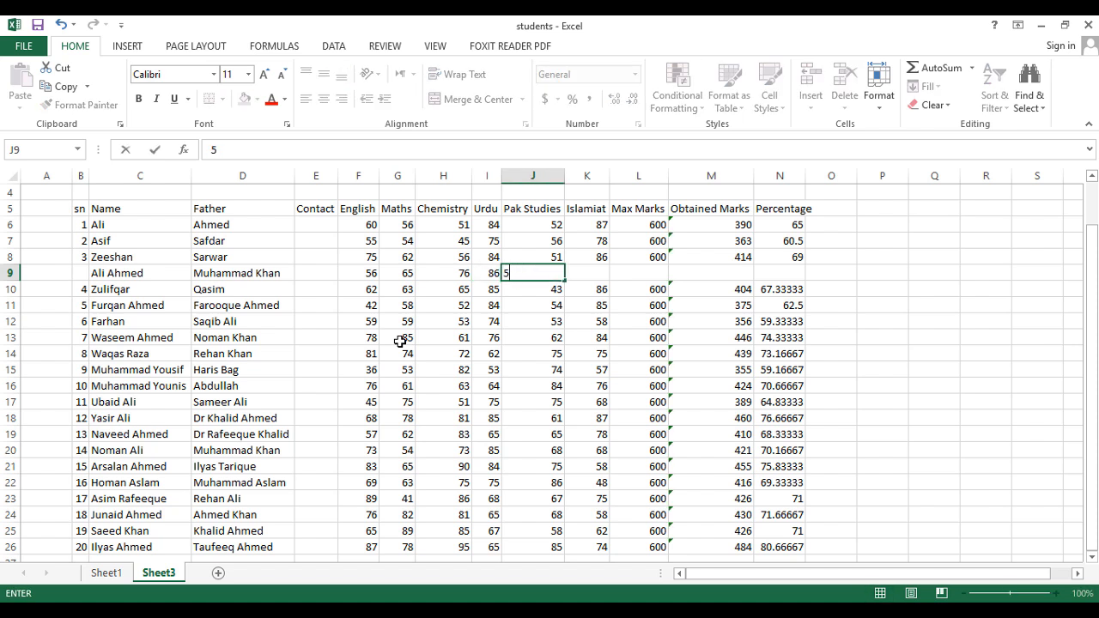
type("3")
key("Tab")
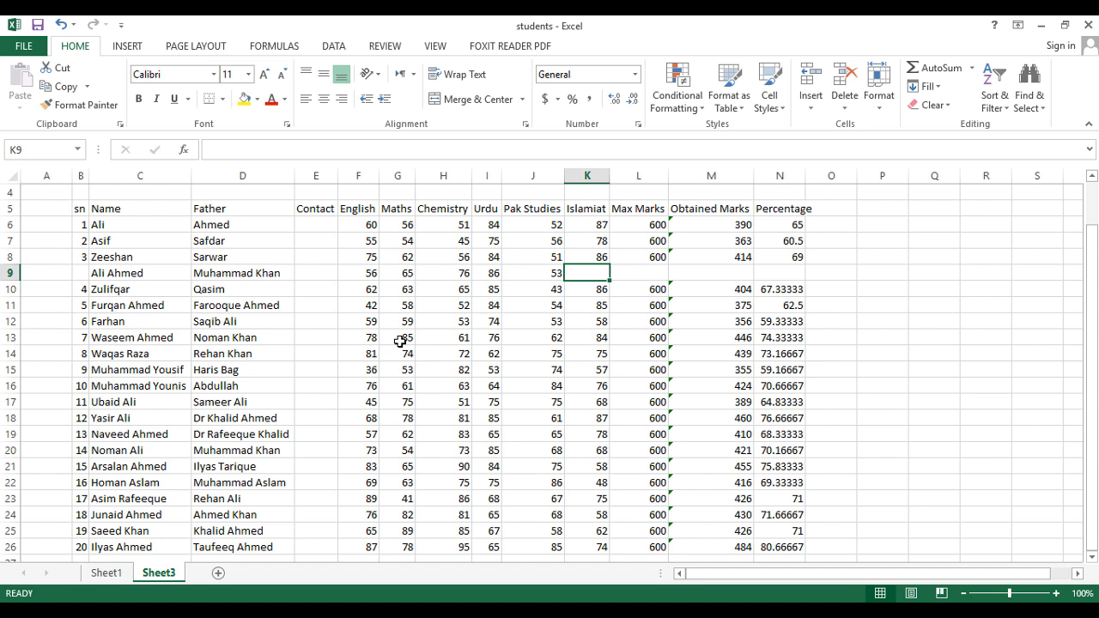
type("69")
key("Tab")
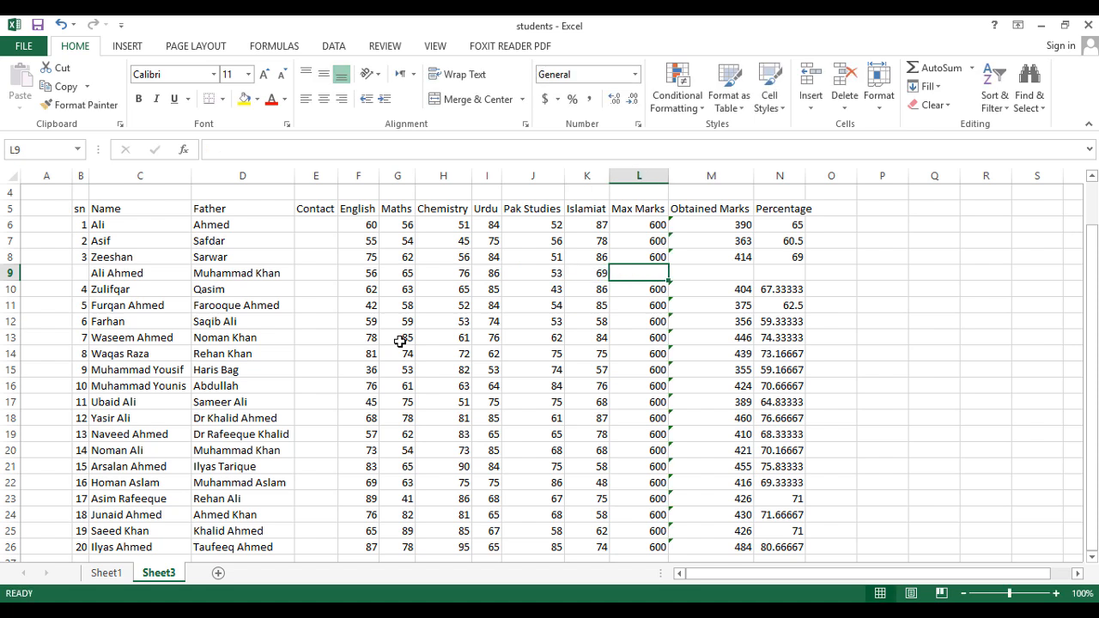
type("600")
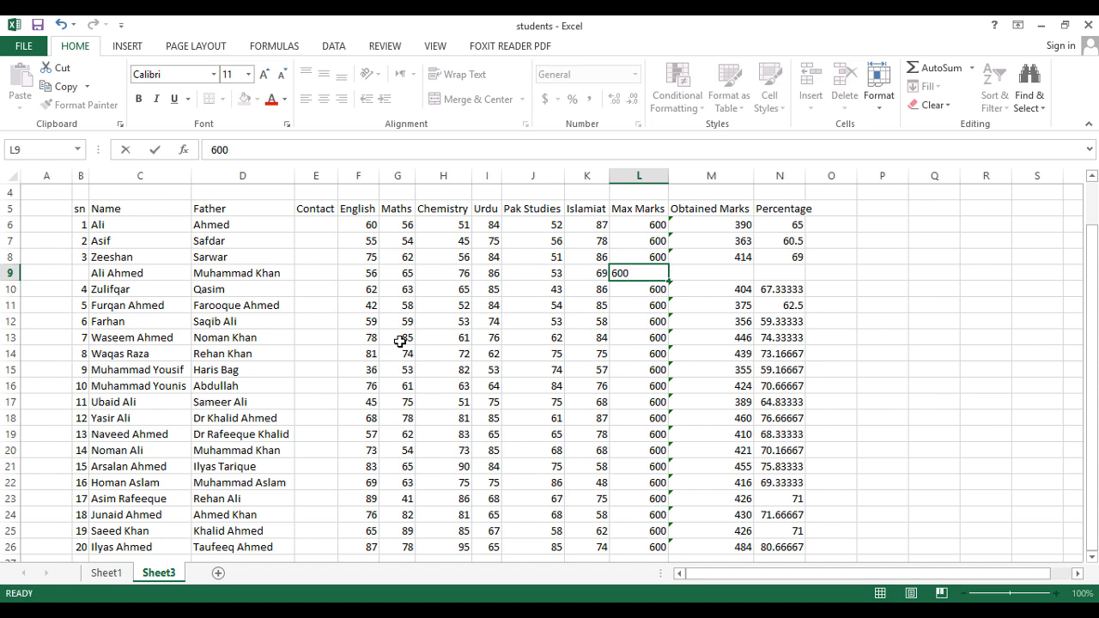
key("Tab")
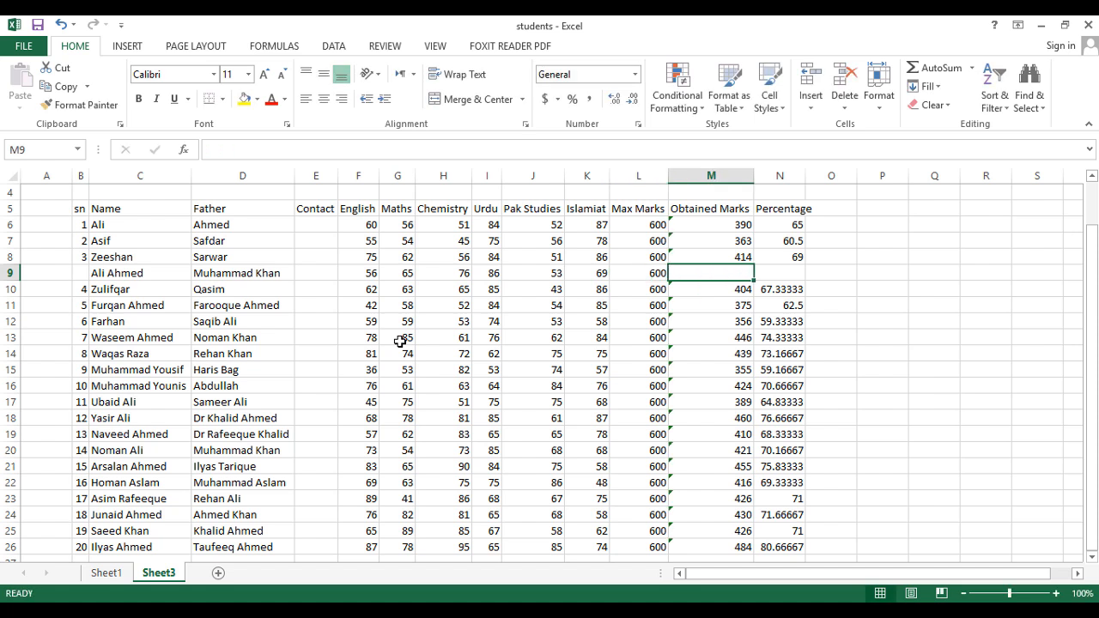
Step: Fill the Obtained Marks and Percentage formulas from row 8 down into the new student's row 9
left_click(823, 272)
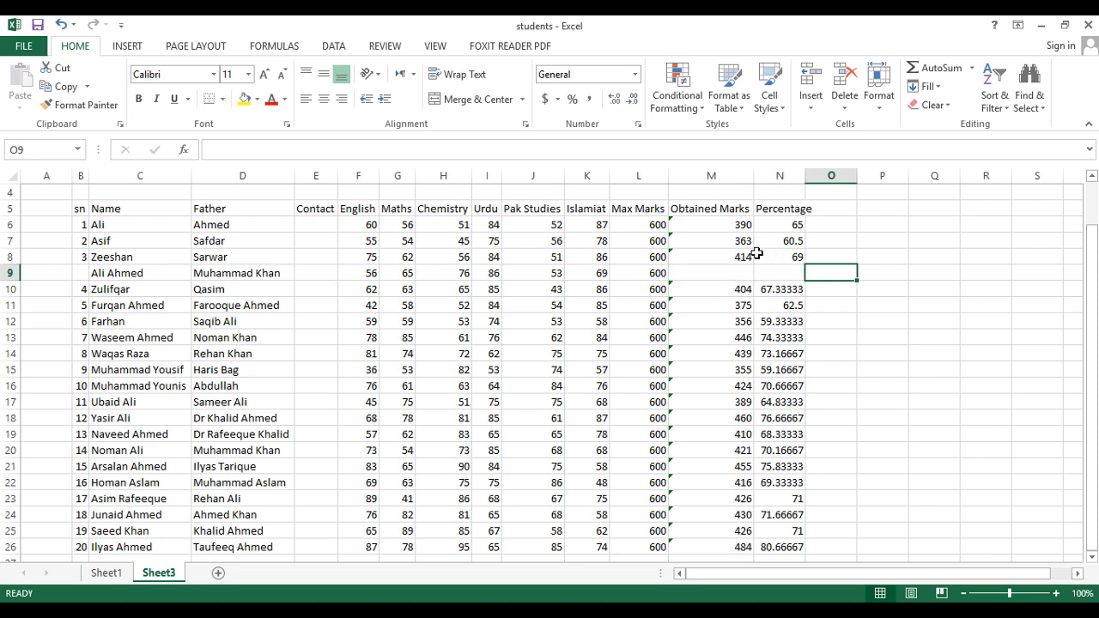
left_click(737, 256)
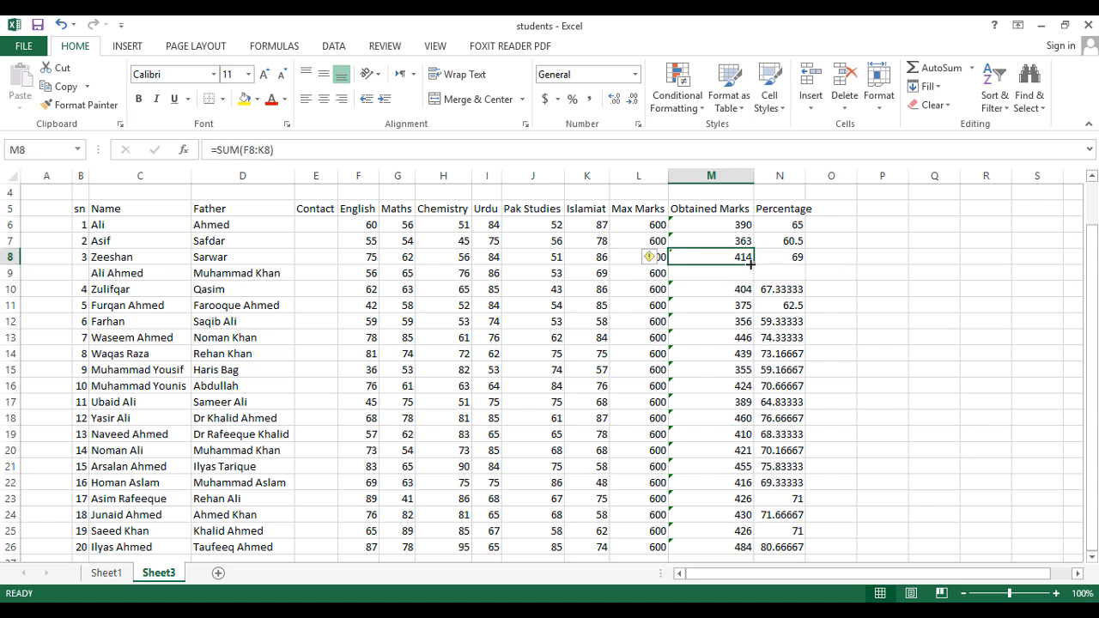
left_click_drag(752, 266, 807, 281)
left_click(792, 258)
left_click(967, 285)
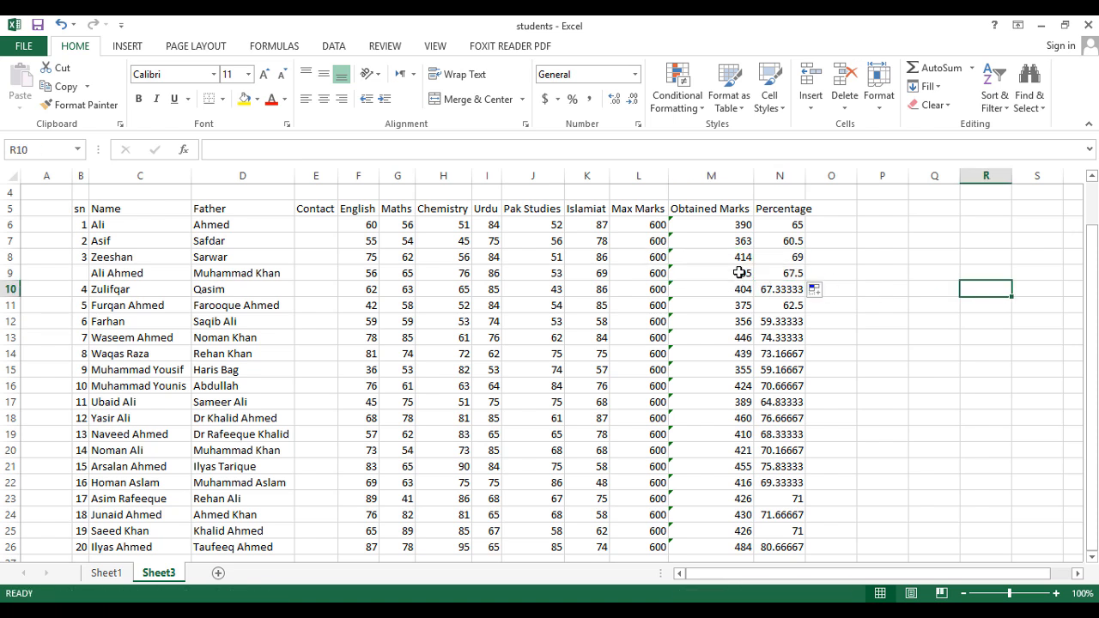
Step: Compare the Obtained Marks formulas in M8 and M9 and check which cells the M9 formula sums
left_click(739, 272)
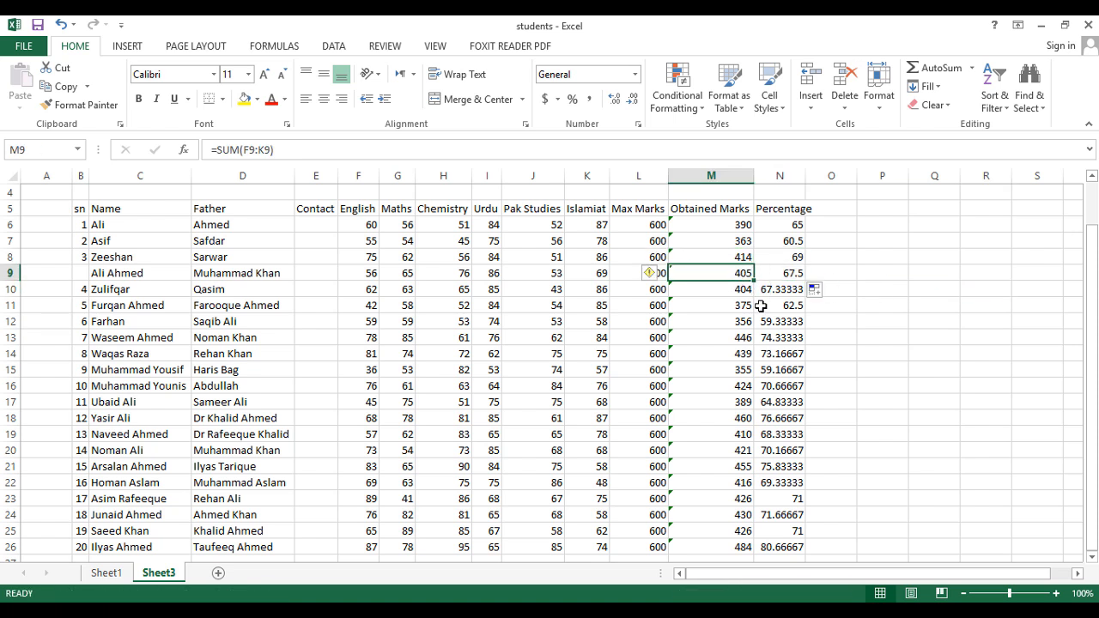
left_click(749, 259)
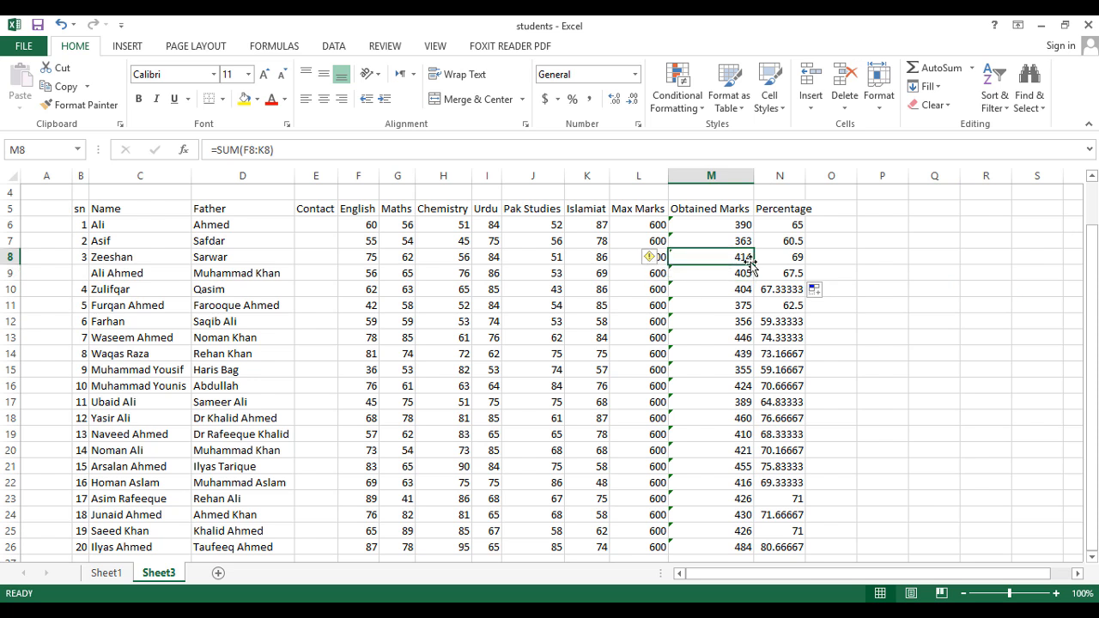
left_click(740, 275)
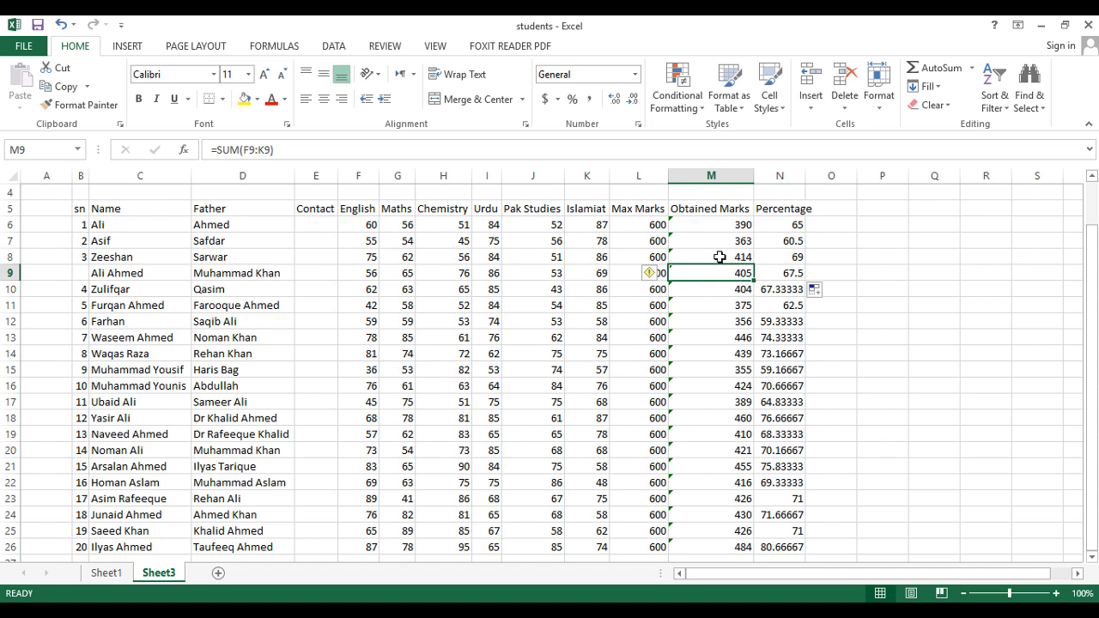
left_click(720, 260)
left_click(723, 275)
left_click(328, 152)
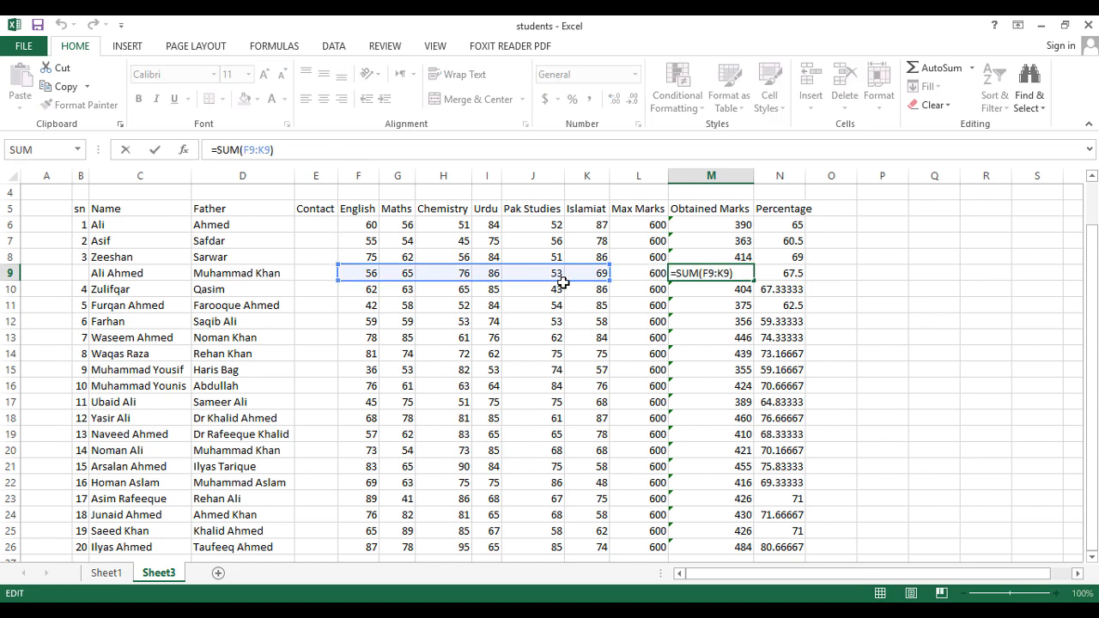
key("Tab")
left_click(861, 307)
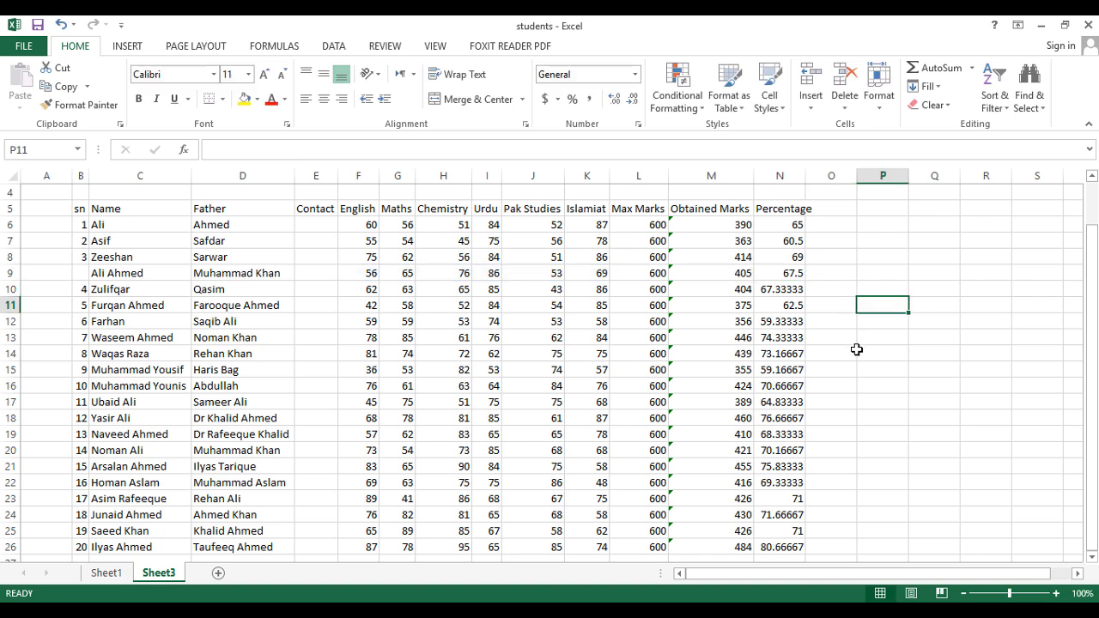
scroll(856, 359, "down", 4)
scroll(855, 359, "up", 4)
scroll(845, 402, "down", 1)
scroll(859, 416, "up", 1)
Step: Try renumbering the sn column from B6 down to B26, and undo the fill
left_click_drag(80, 225, 86, 547)
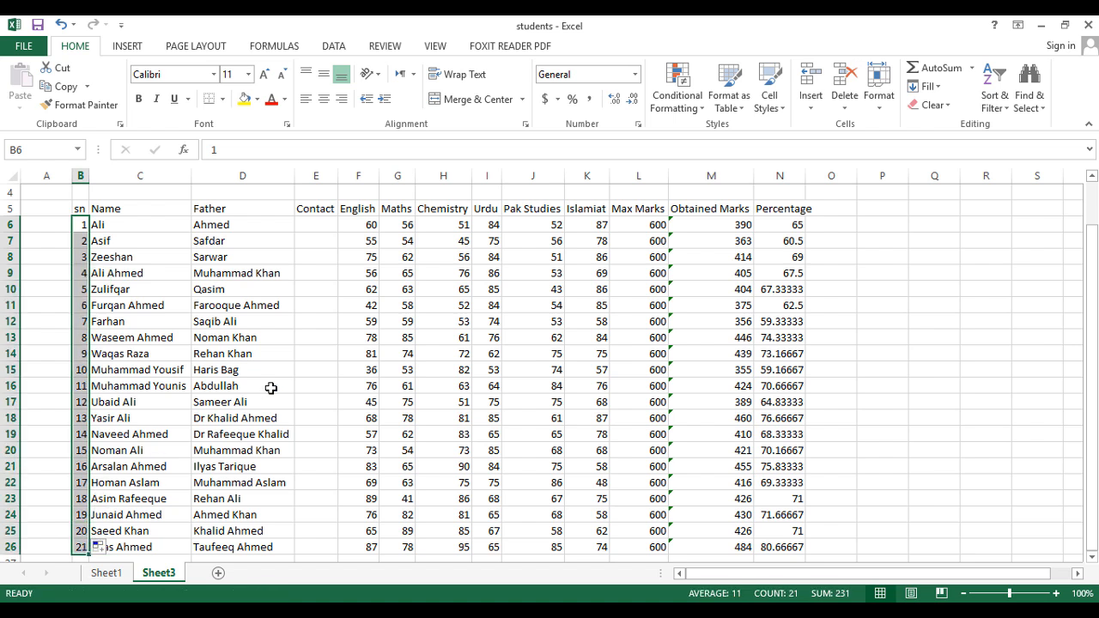
key("ctrl+z")
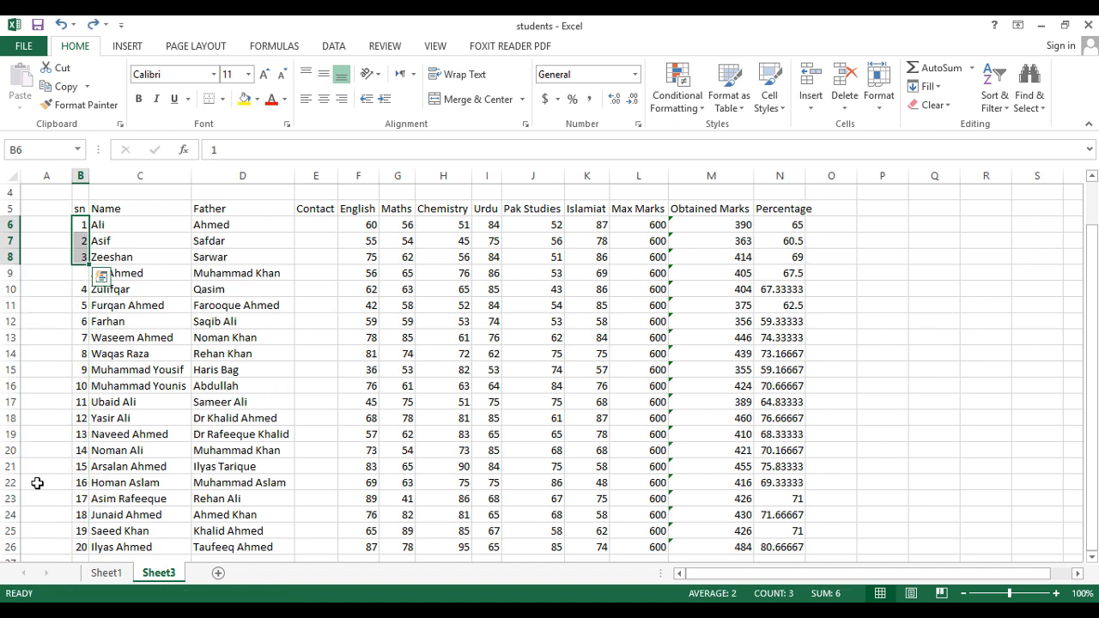
left_click(38, 483)
Step: Extend the serial number series in B6:B8 through the blank B9 and down to B26, renumbering all students
left_click_drag(81, 225, 80, 256)
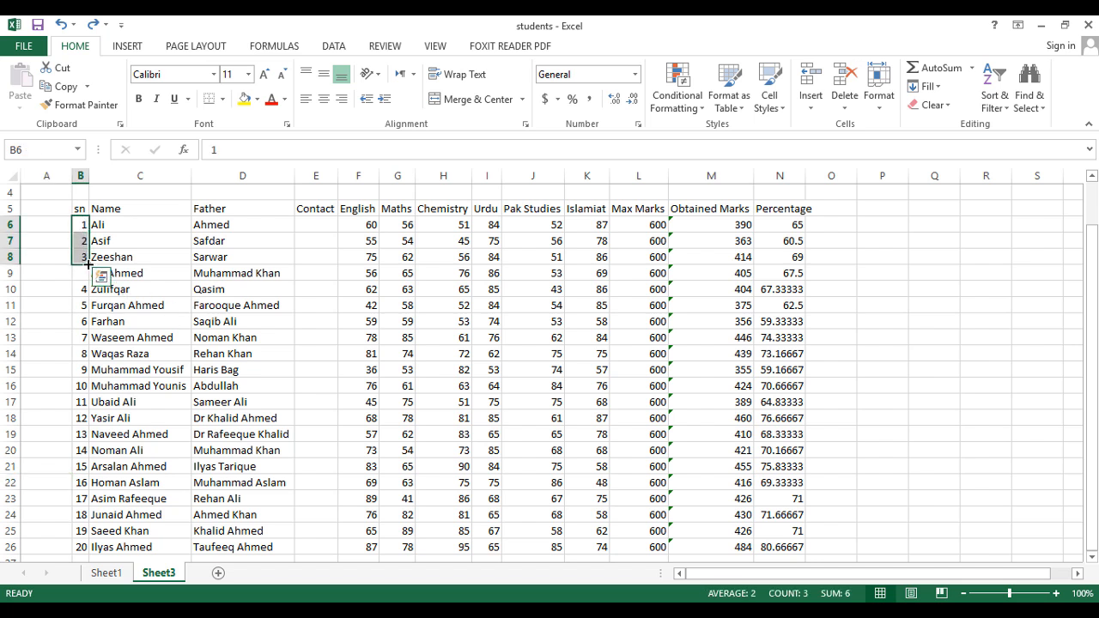
left_click_drag(89, 266, 87, 269)
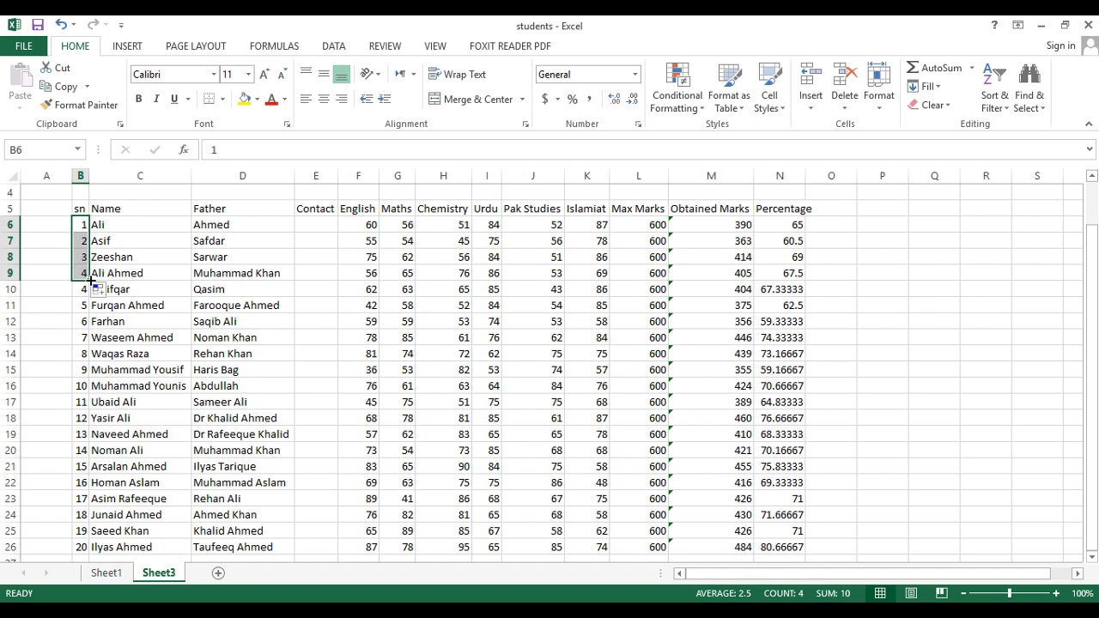
double_click(90, 281)
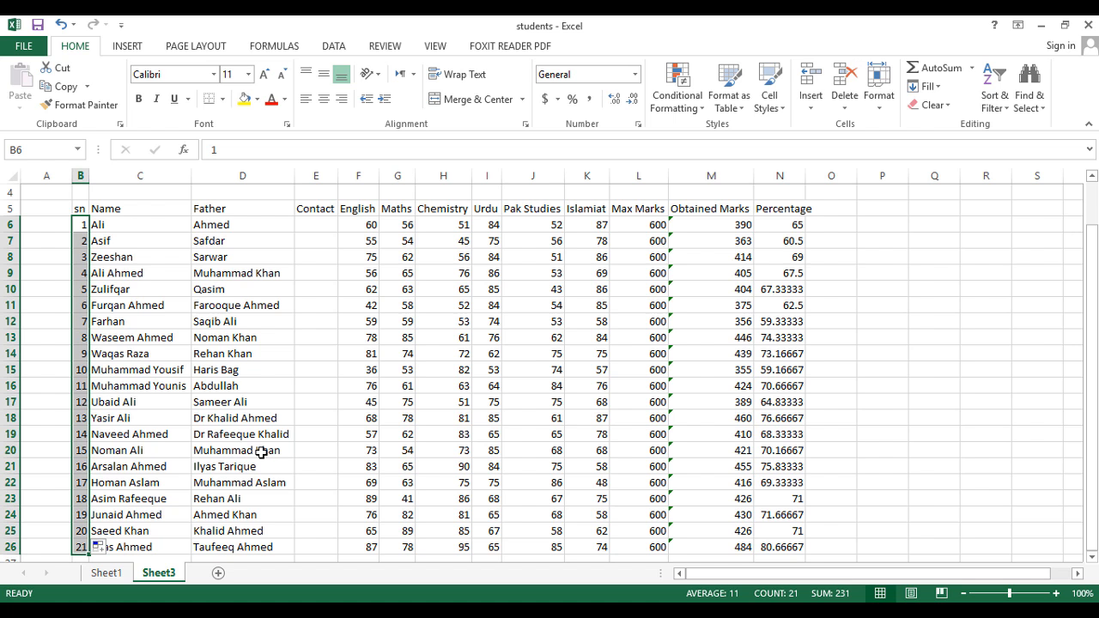
left_click(359, 352)
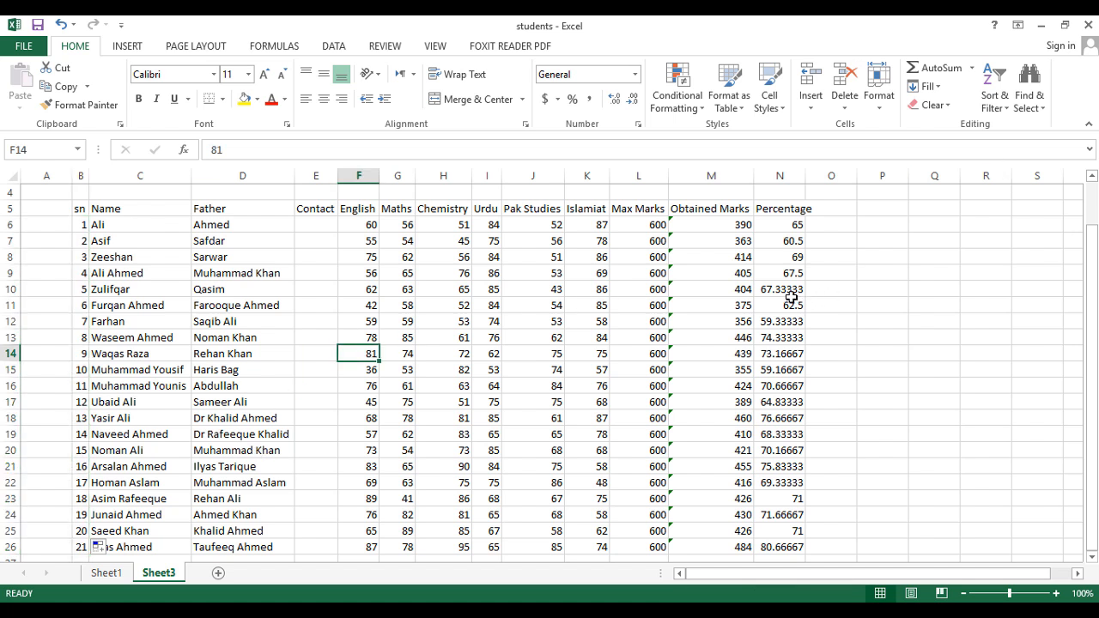
Step: Insert a blank sheet column at L, between Islamiat and Max Marks
left_click(598, 178)
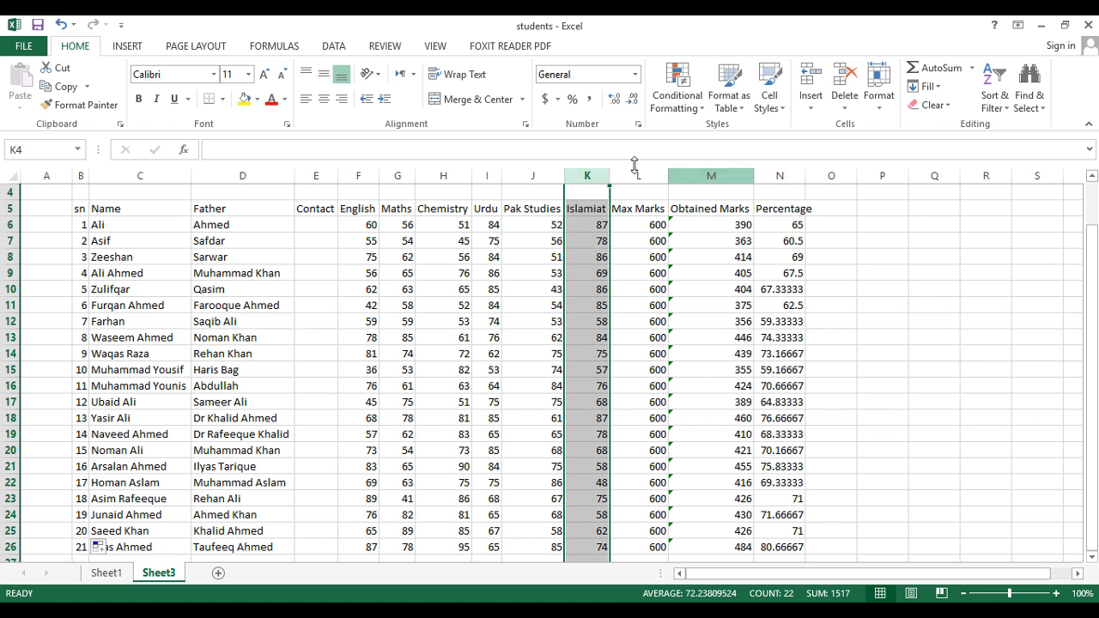
left_click(655, 177)
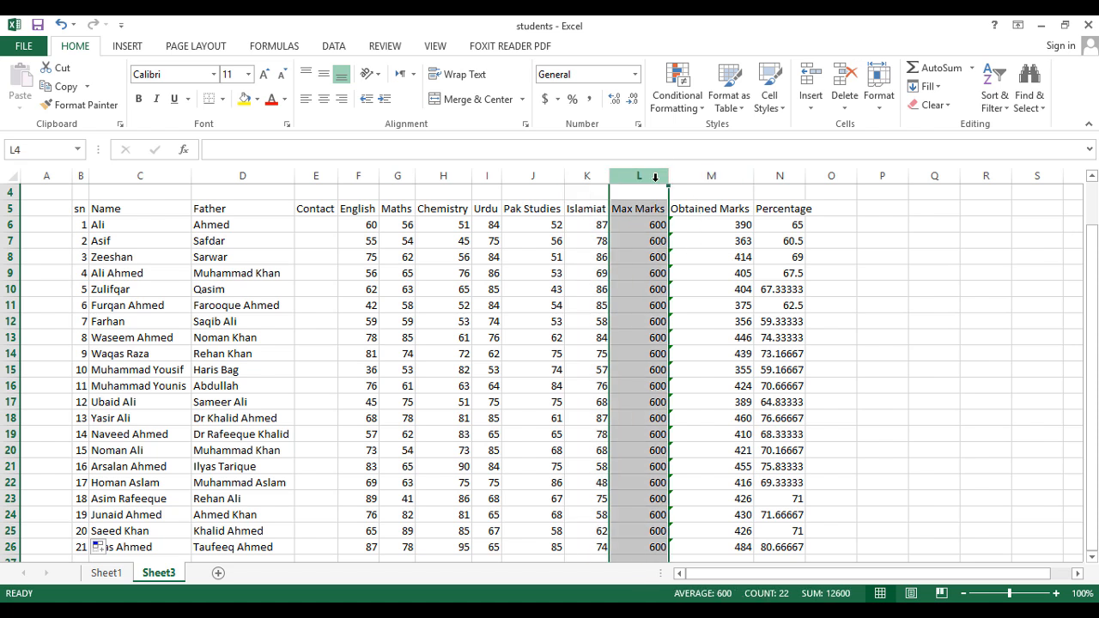
left_click(810, 110)
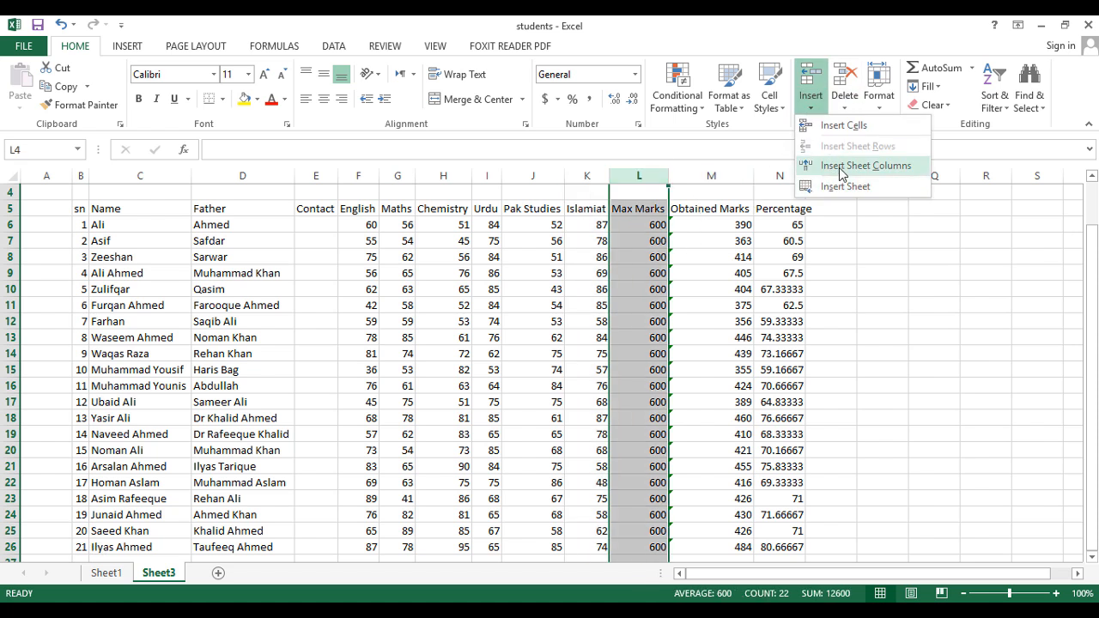
left_click(878, 167)
left_click(883, 284)
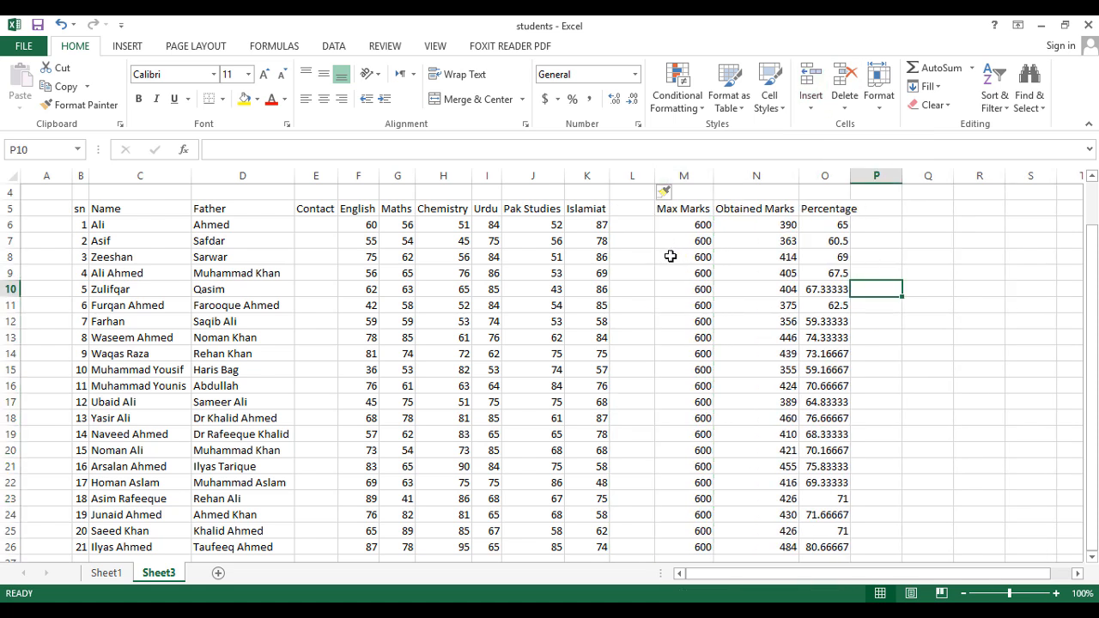
left_click(632, 210)
left_click(641, 324)
left_click(637, 371)
left_click(628, 481)
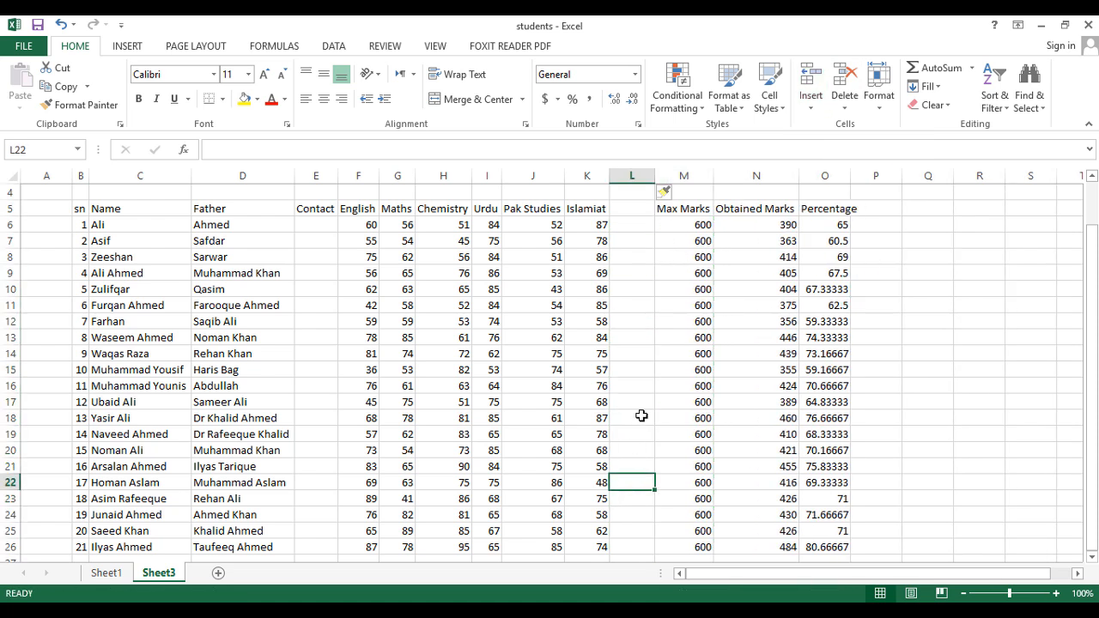
left_click(646, 402)
left_click(653, 354)
left_click(656, 322)
left_click_drag(654, 273, 678, 274)
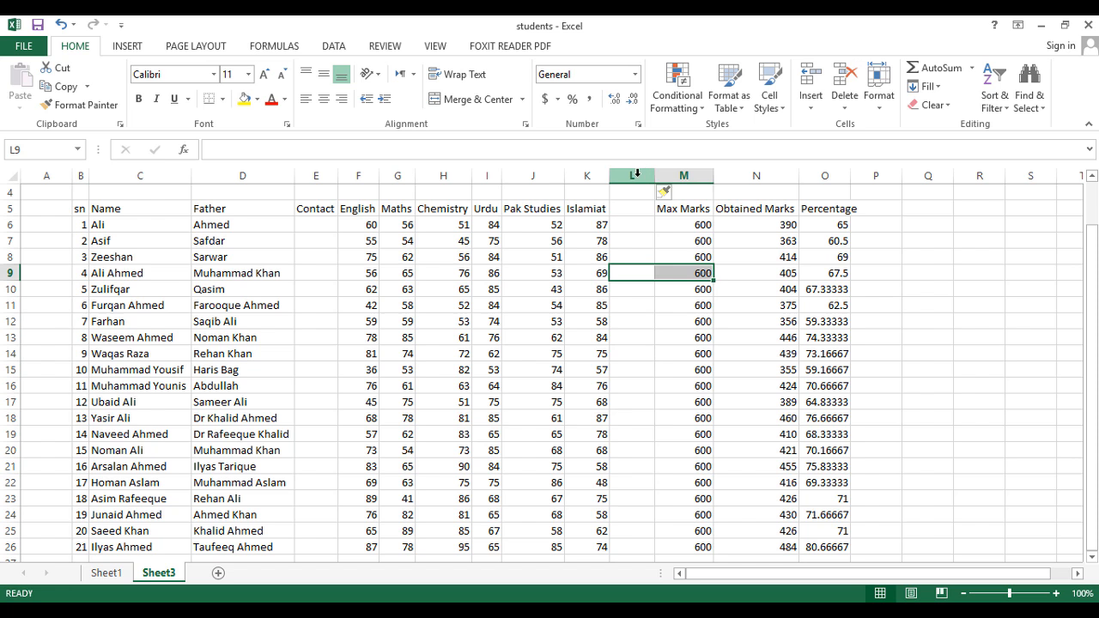
Step: Delete the blank sheet column L between Islamiat and Max Marks
left_click(637, 174)
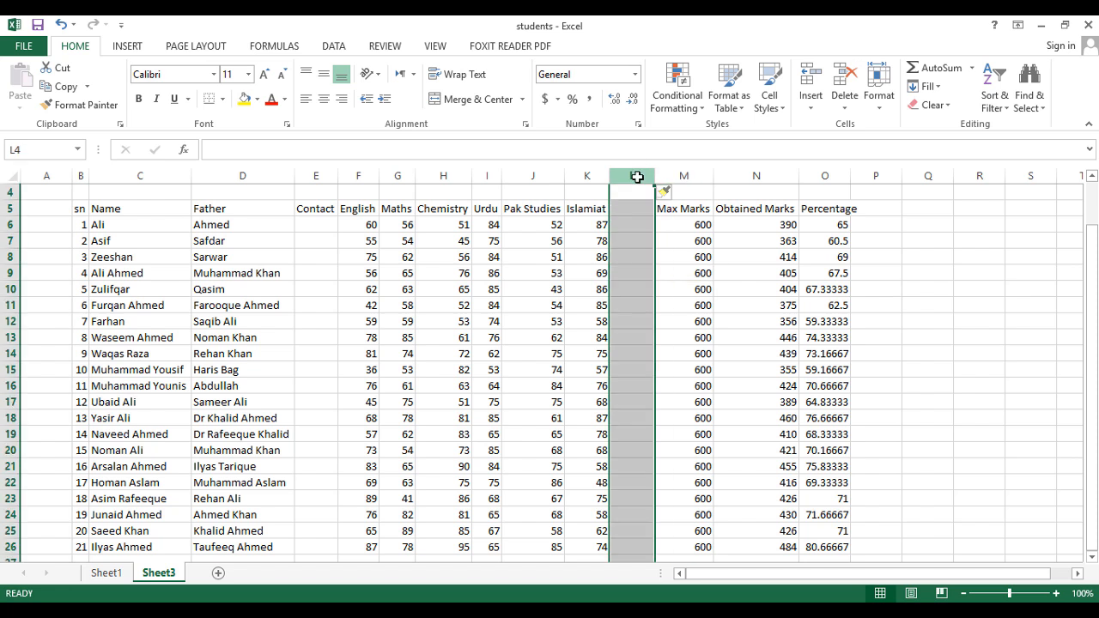
left_click(846, 113)
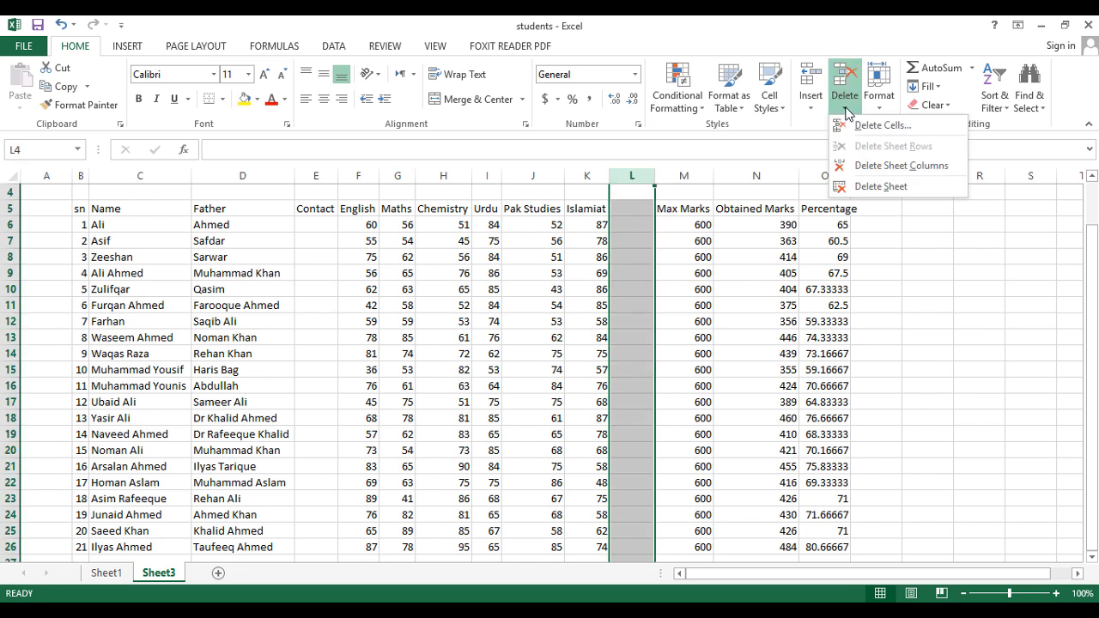
left_click(889, 174)
left_click(843, 304)
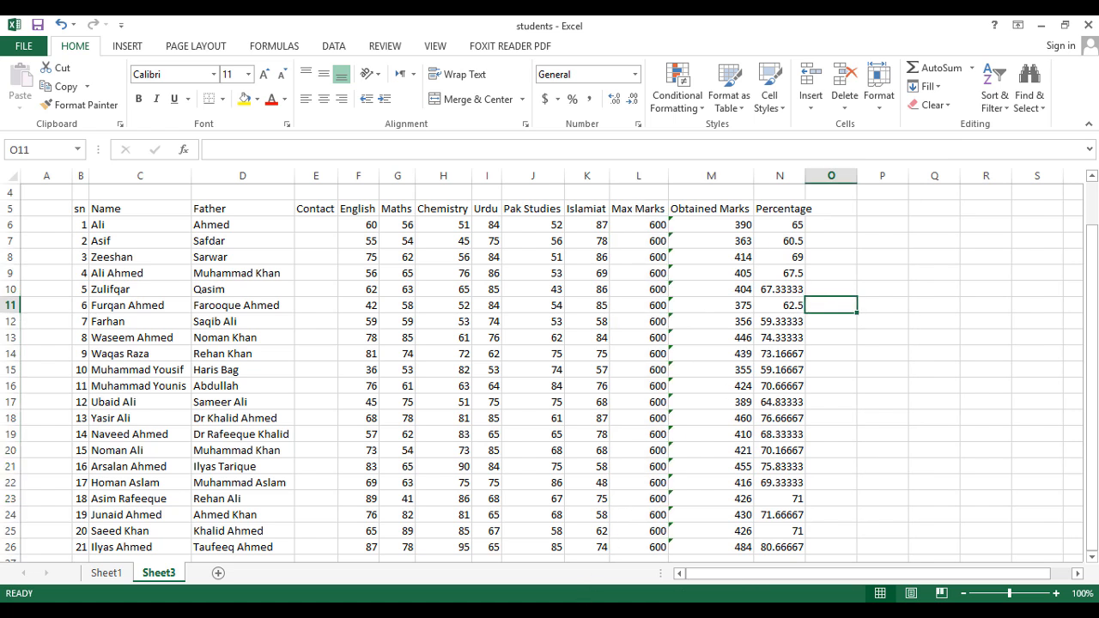
Step: Switch to Sheet1 and apply the blue table style with a solid header and banded rows to the student marks table
left_click(105, 574)
left_click(193, 403)
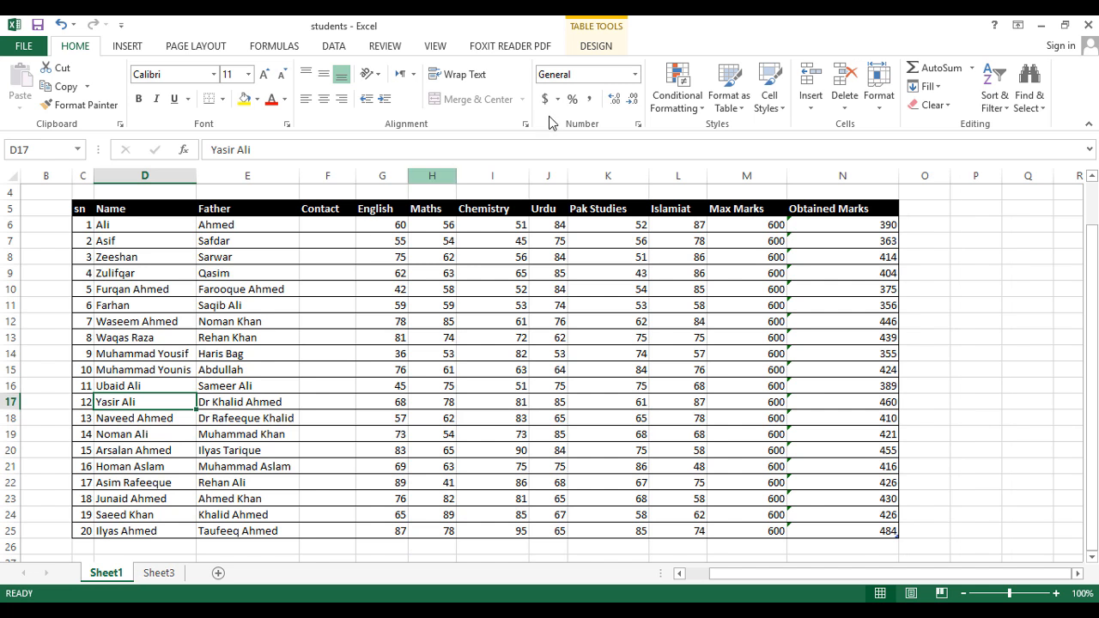
left_click(608, 50)
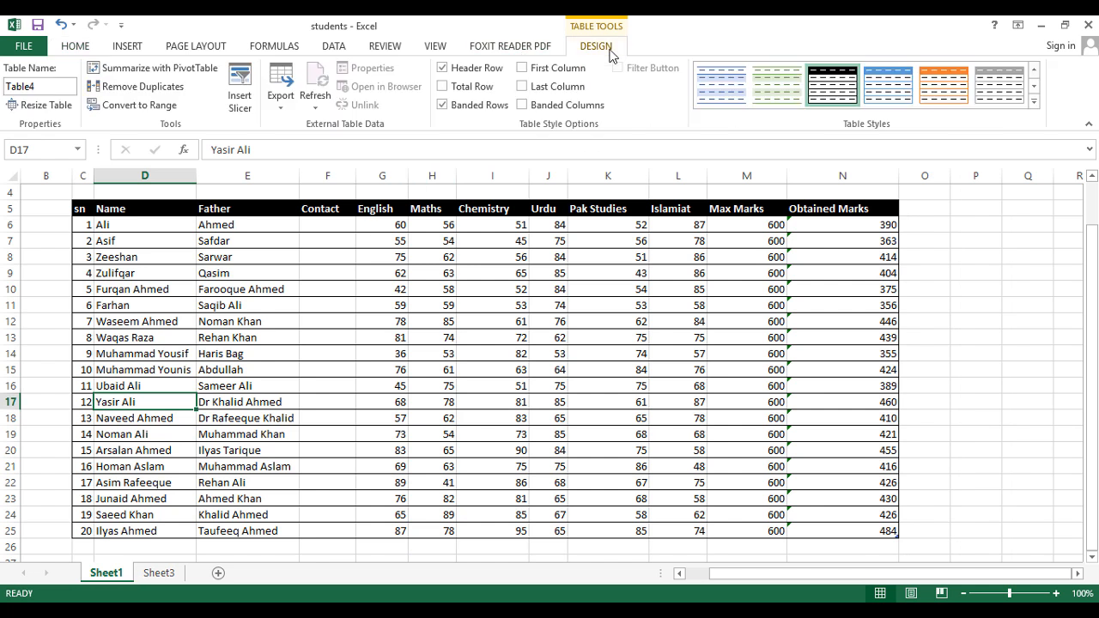
left_click(1035, 86)
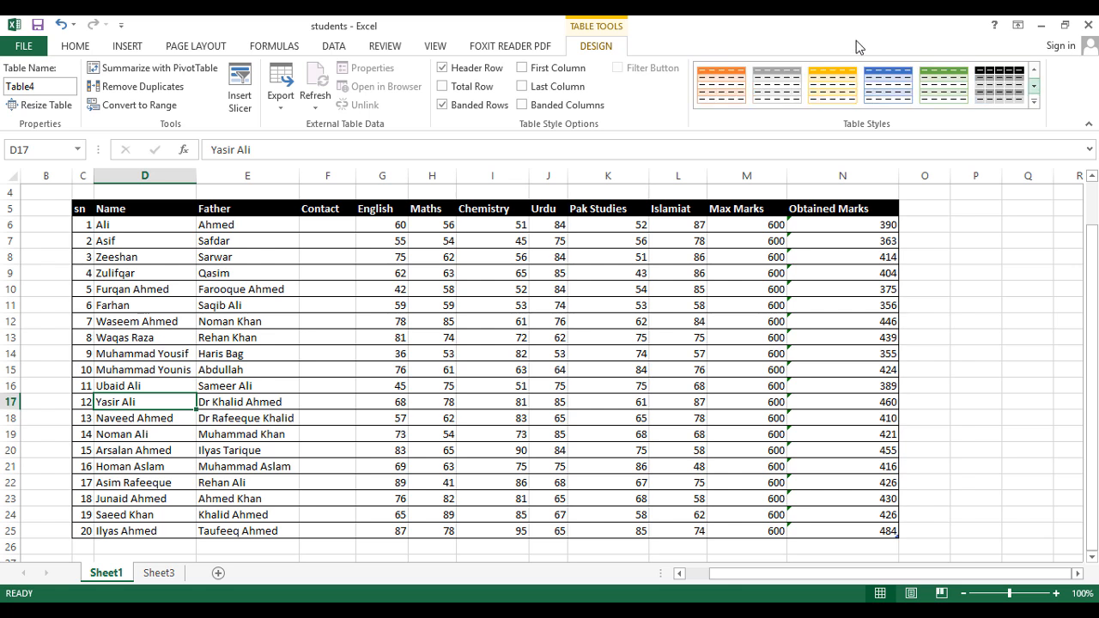
left_click(888, 85)
left_click(821, 431)
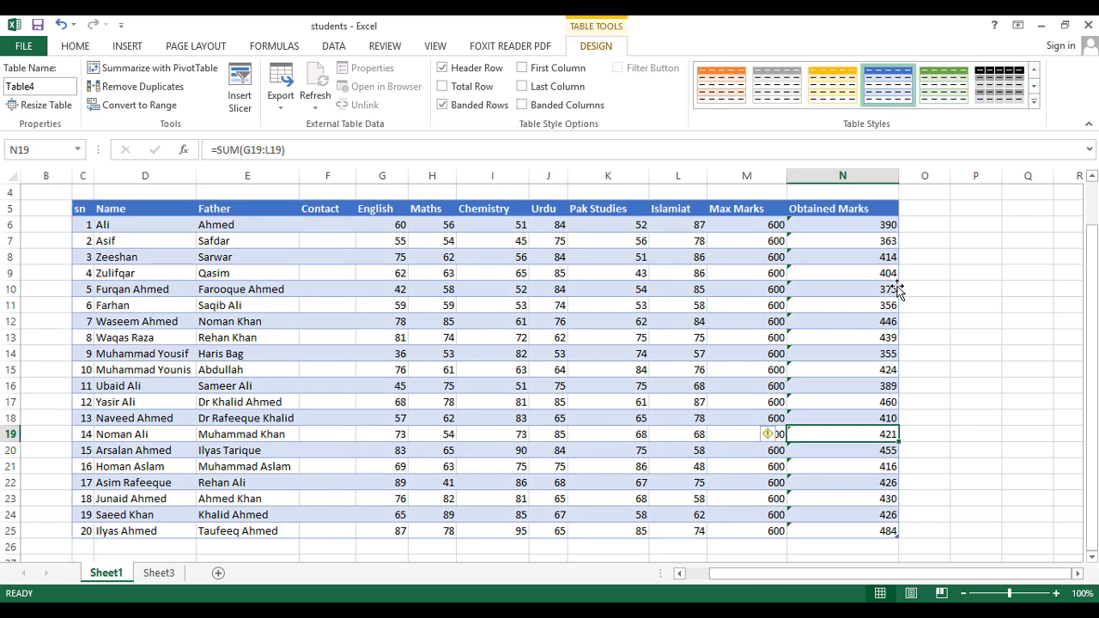
Step: Add a Percentage column to the table by entering that header in O5, beside Obtained Marks
left_click(916, 213)
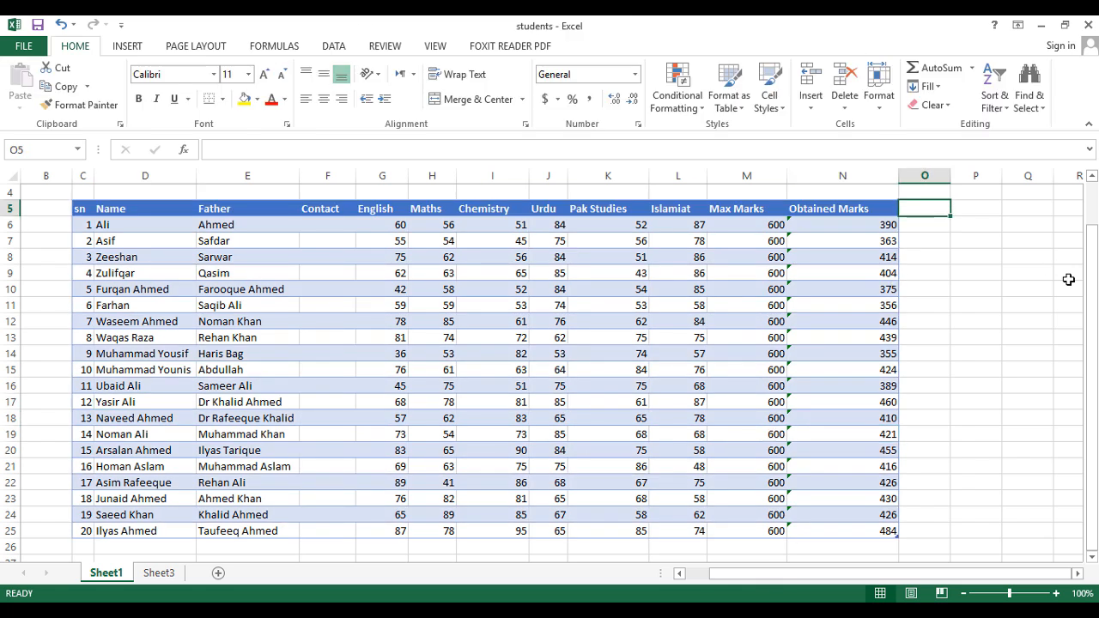
type("p")
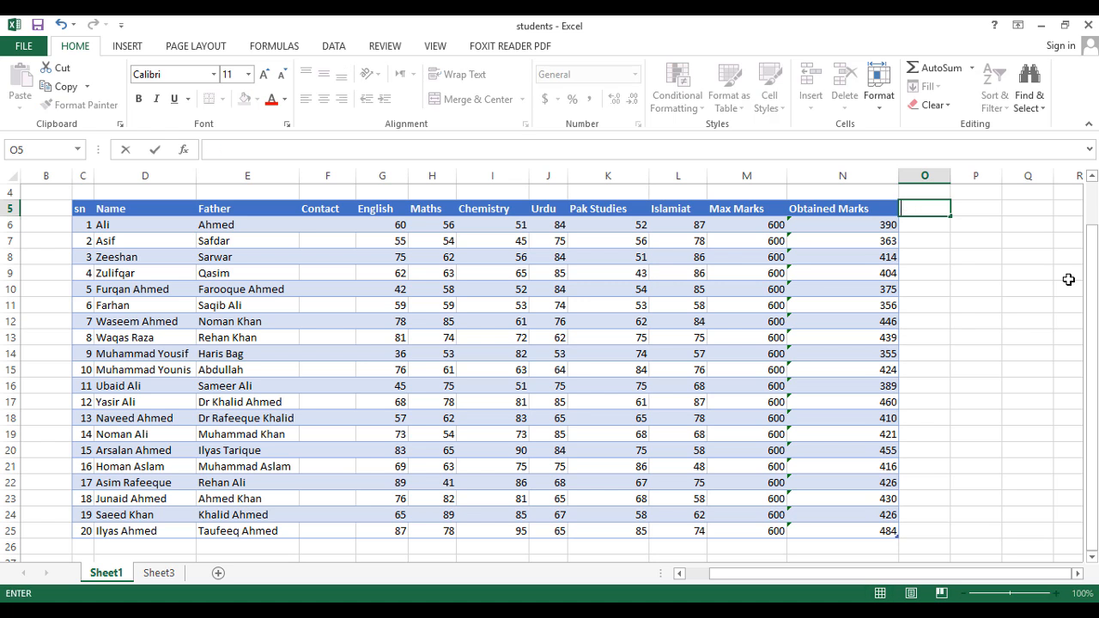
type("erson")
key("BackSpace")
key("BackSpace")
type("centage")
key("Return")
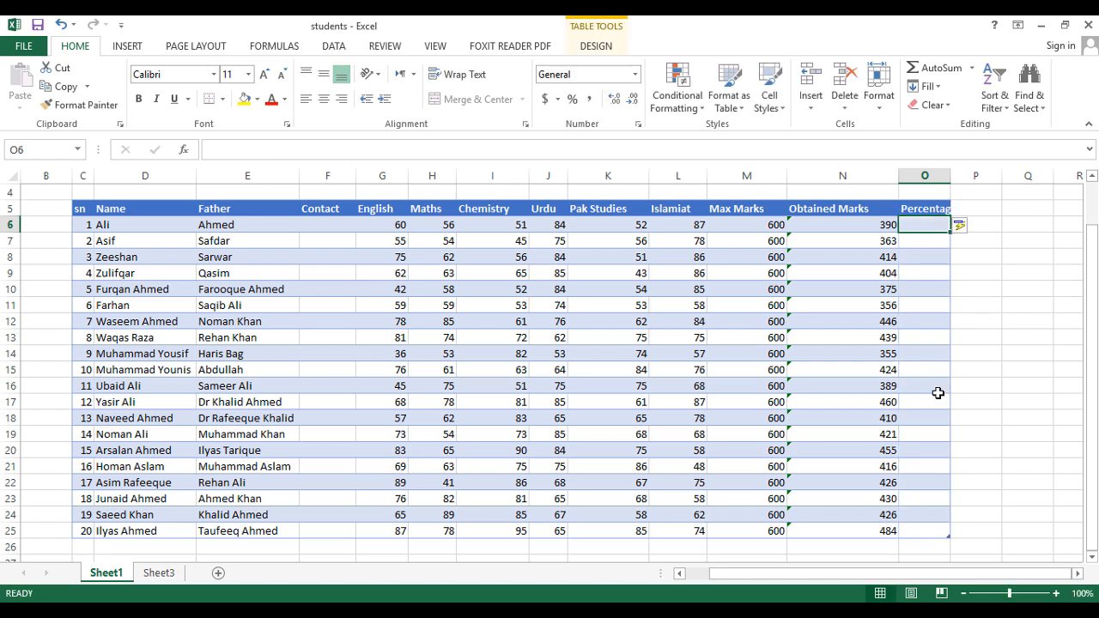
Step: Enter the formula =SUM([@[Obtained Marks]]/[@[Max Marks]]*100) in O6 to calculate the Percentage column
left_click(932, 497)
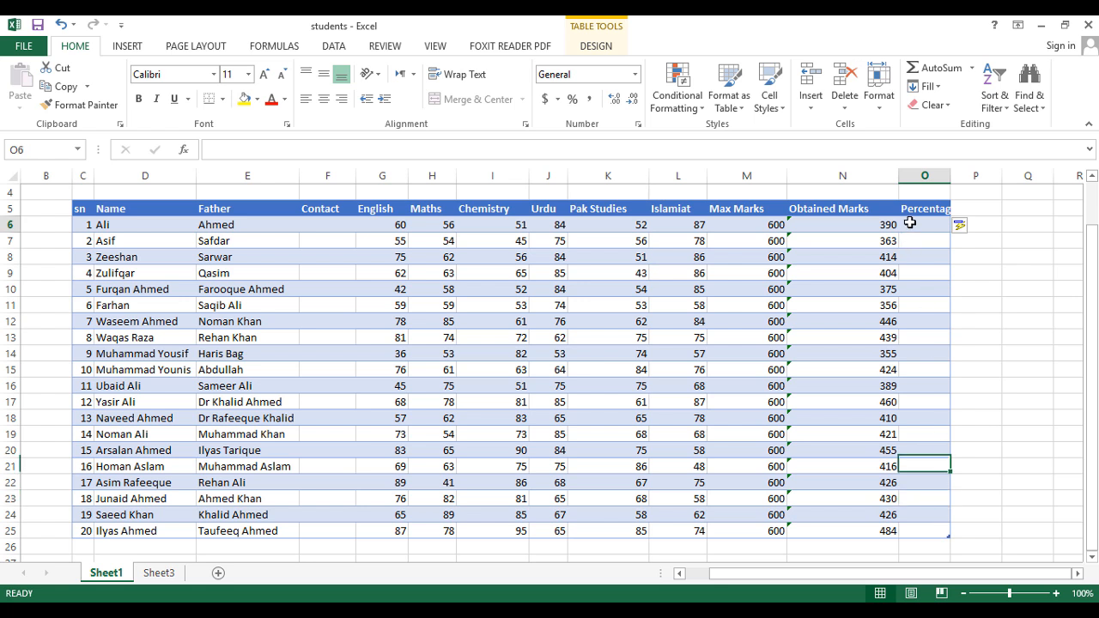
left_click(940, 225)
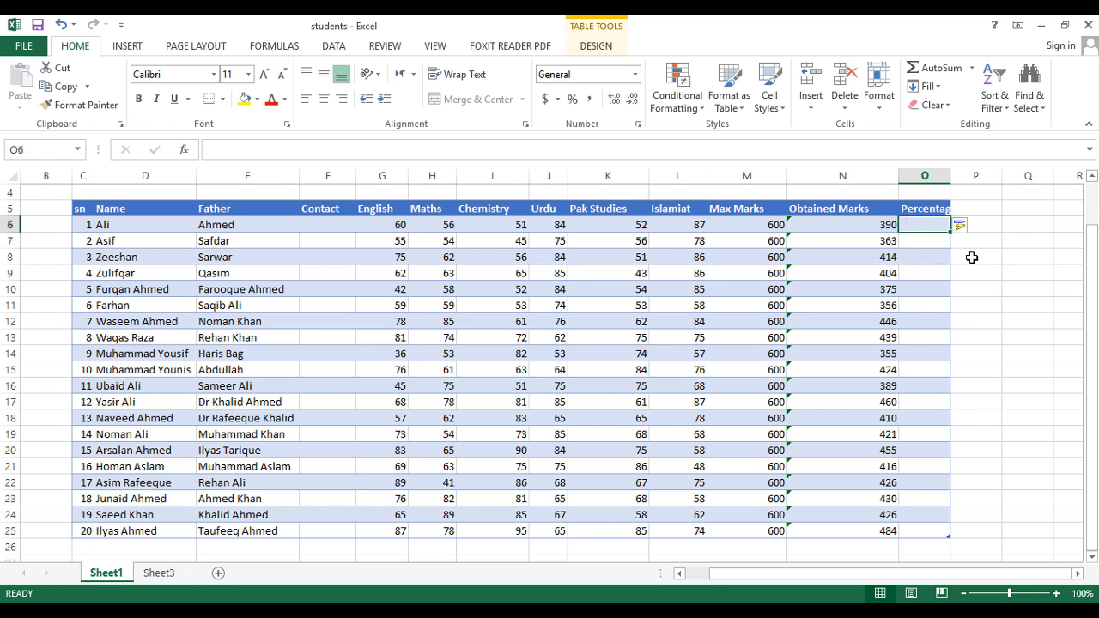
type("=sum(")
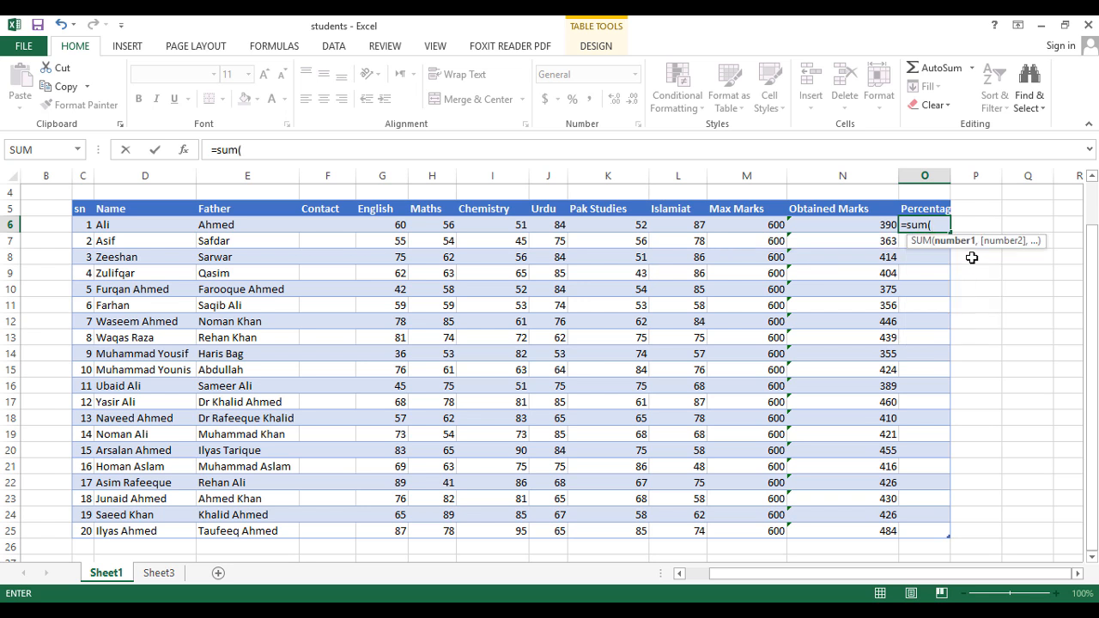
left_click(830, 224)
type("/")
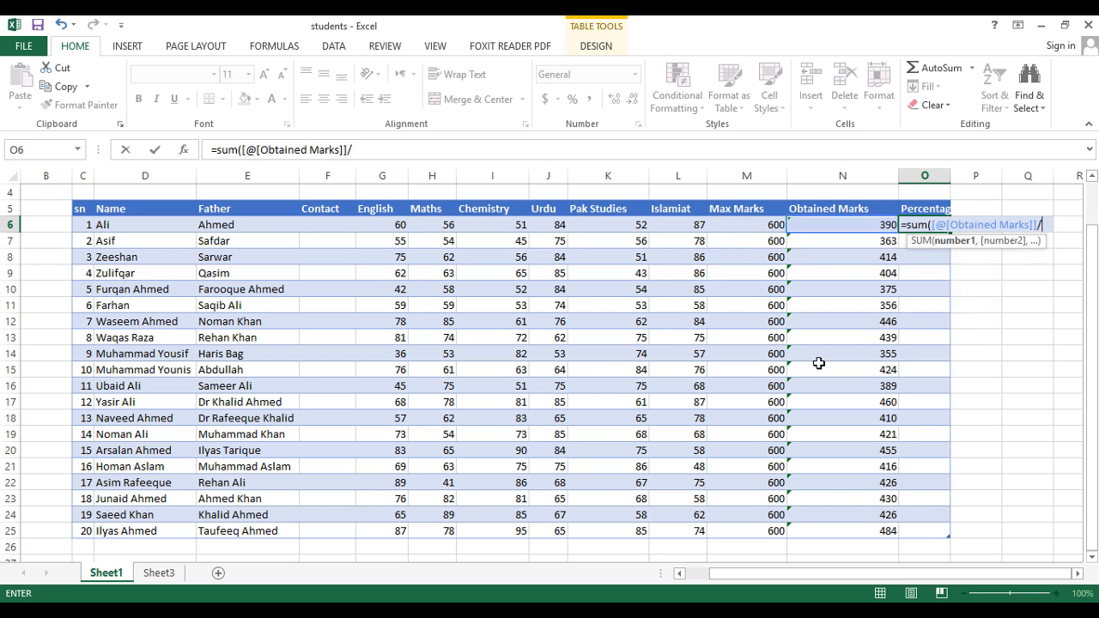
left_click(727, 229)
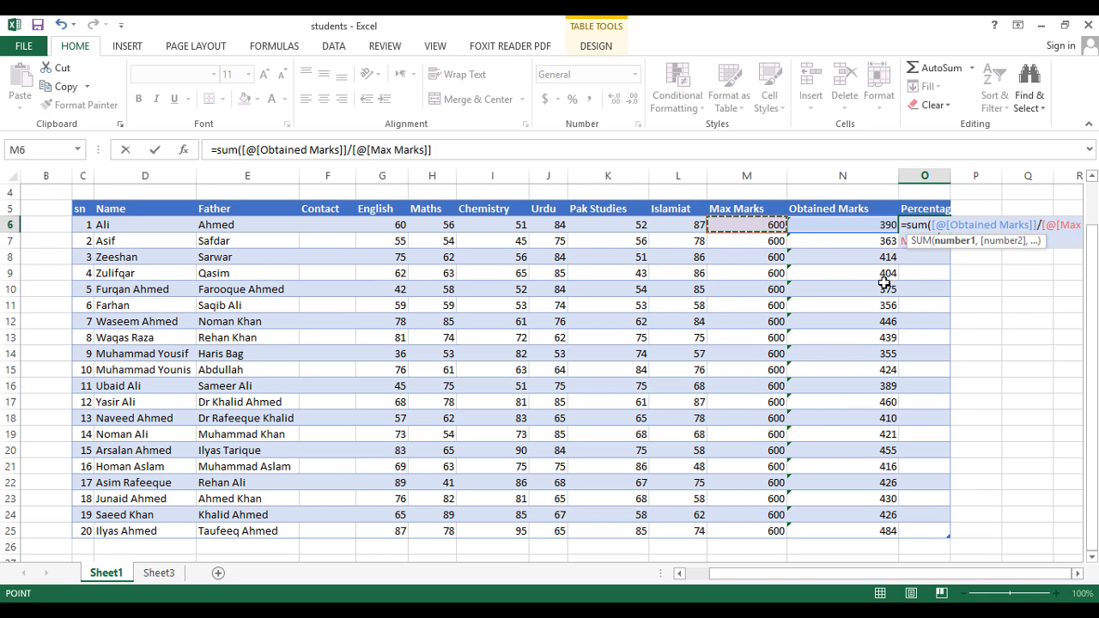
type("*")
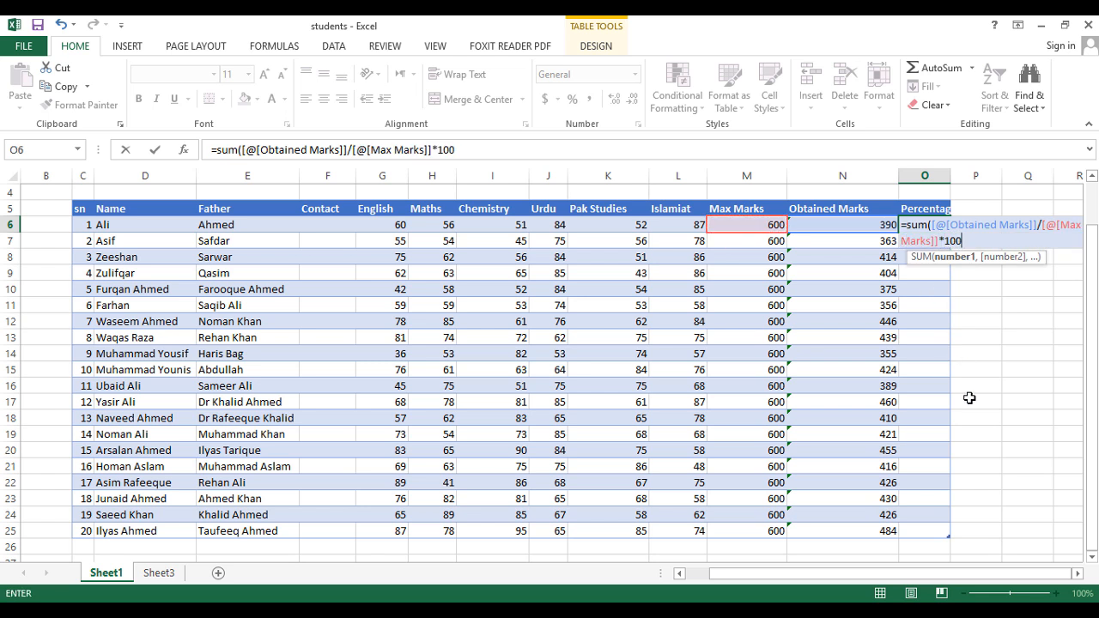
left_click(478, 150)
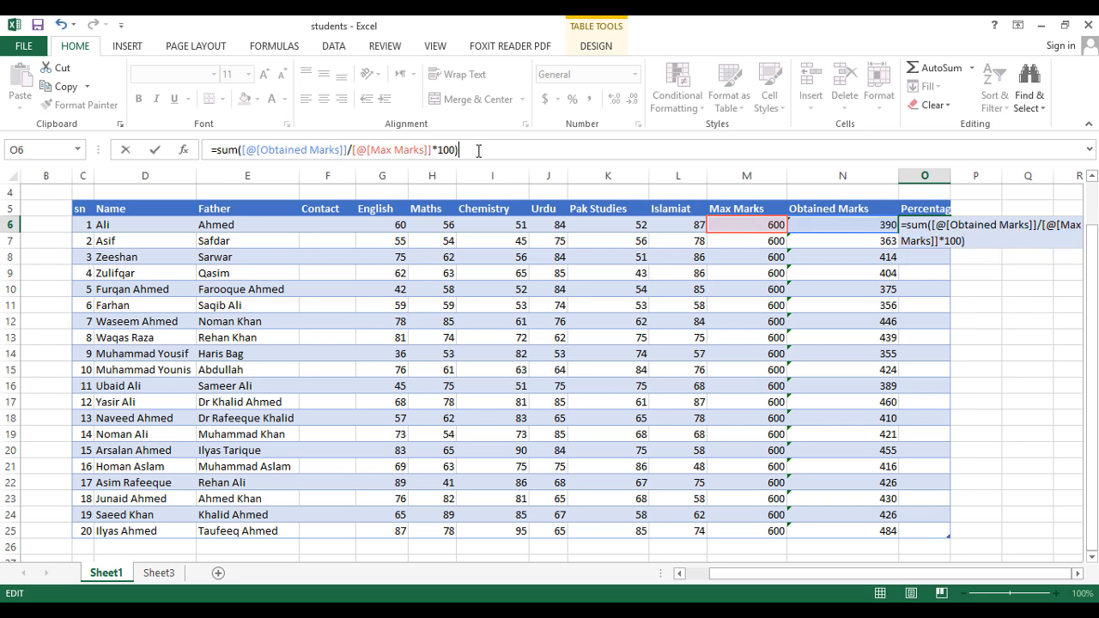
key("Return")
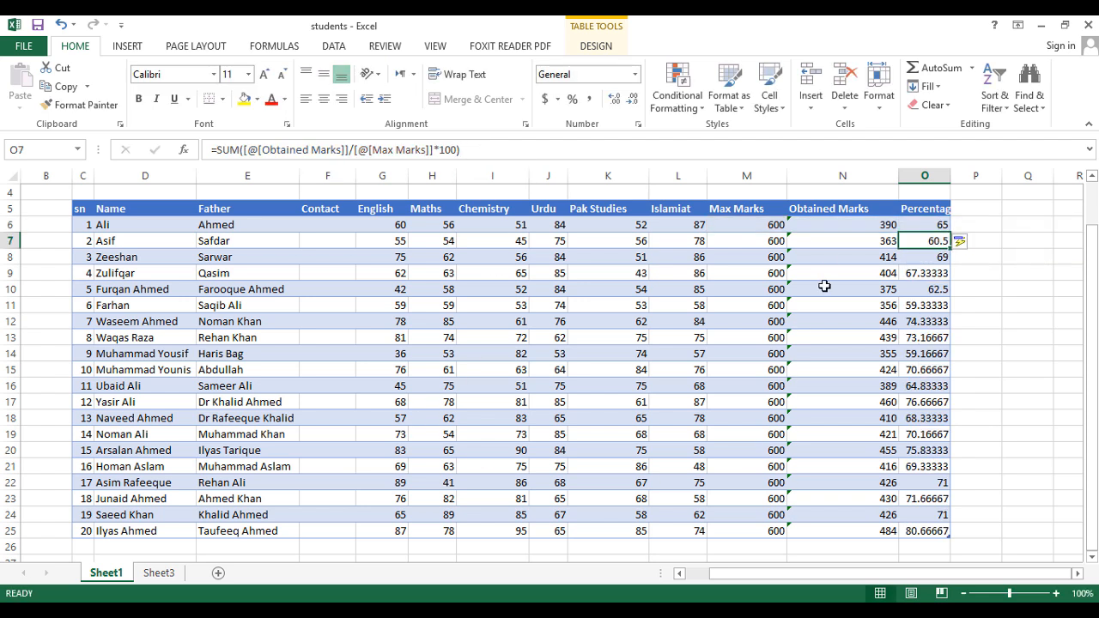
left_click(915, 225)
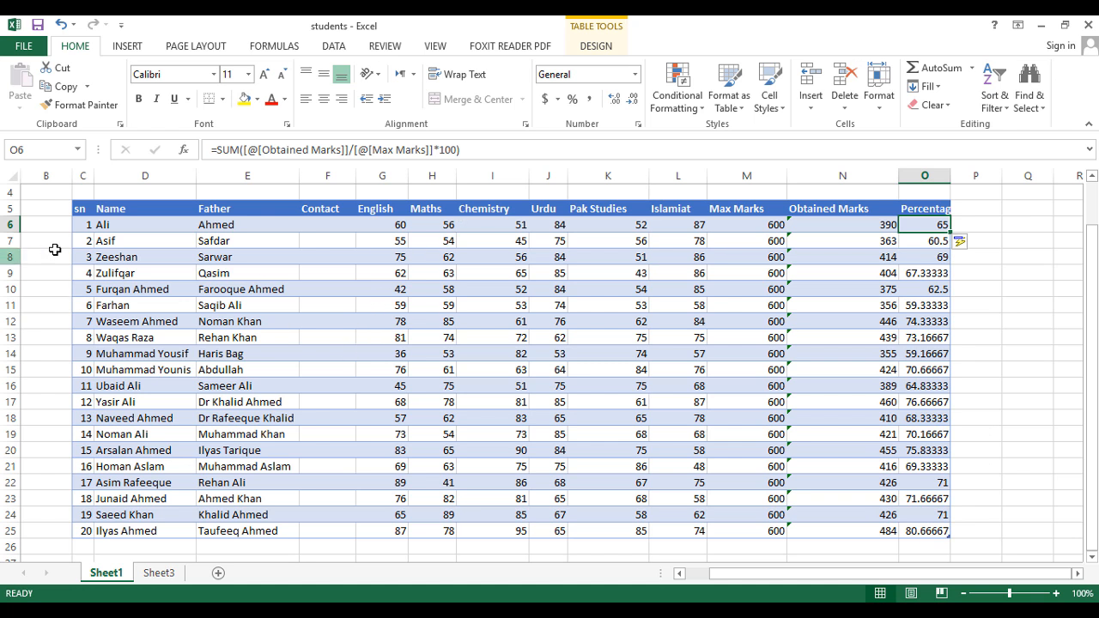
left_click(7, 257)
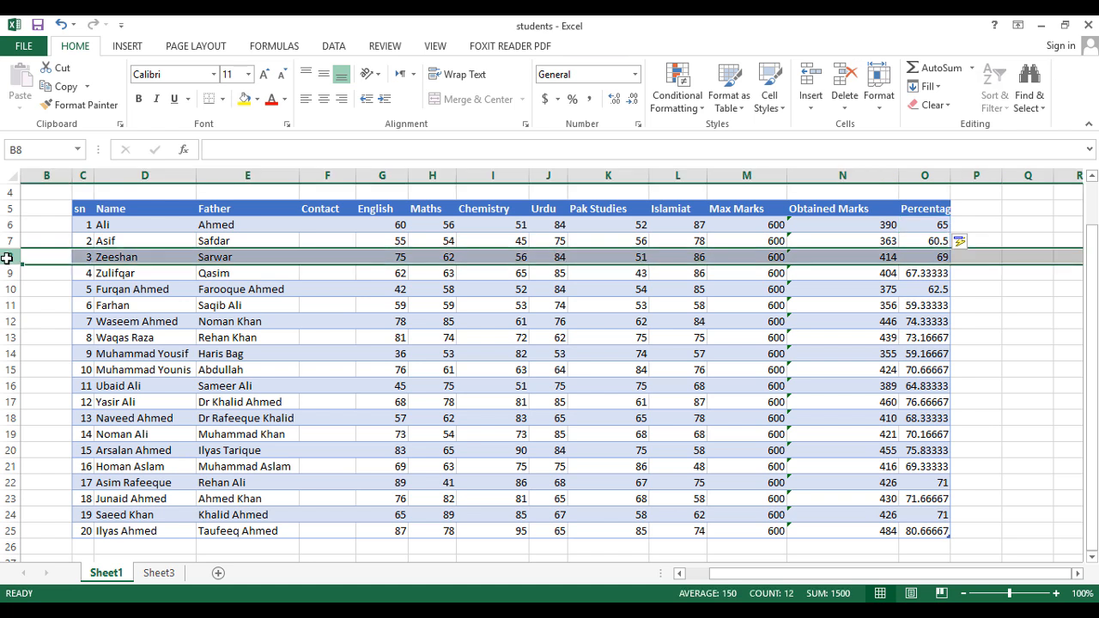
left_click(115, 289)
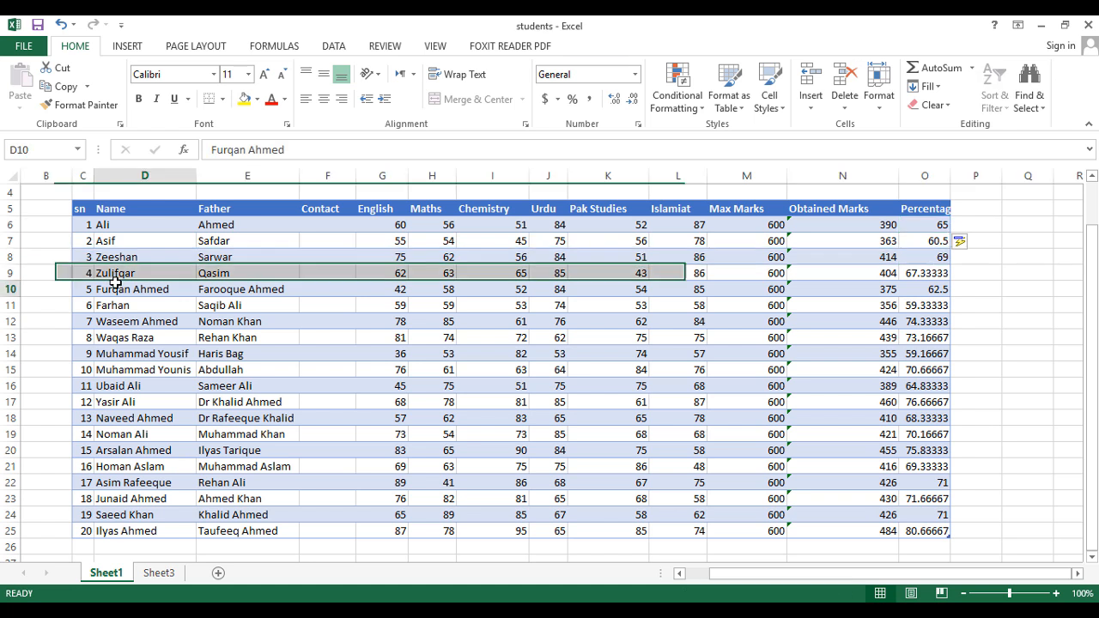
left_click(256, 261)
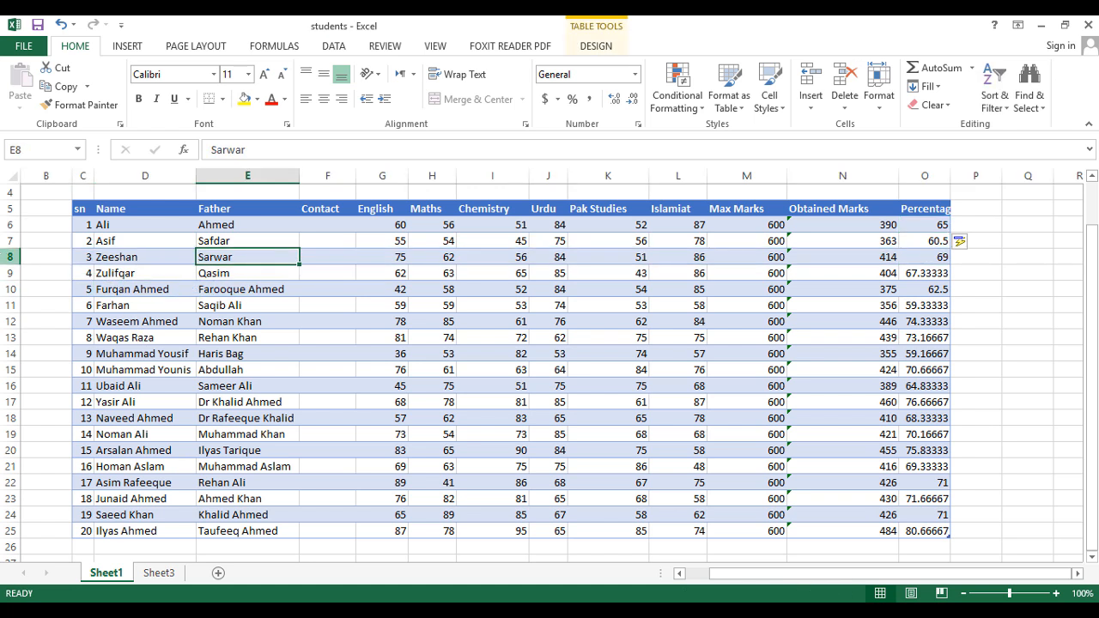
Step: Try inserting a blank sheet row at row 8 of the table, and undo the insertion
left_click(10, 256)
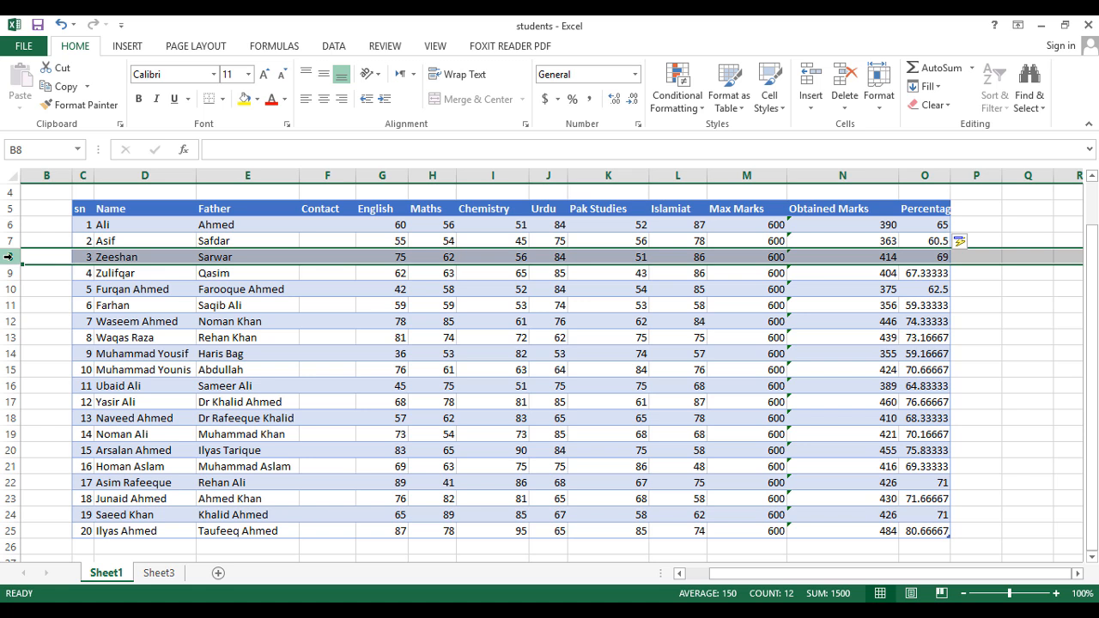
right_click(8, 256)
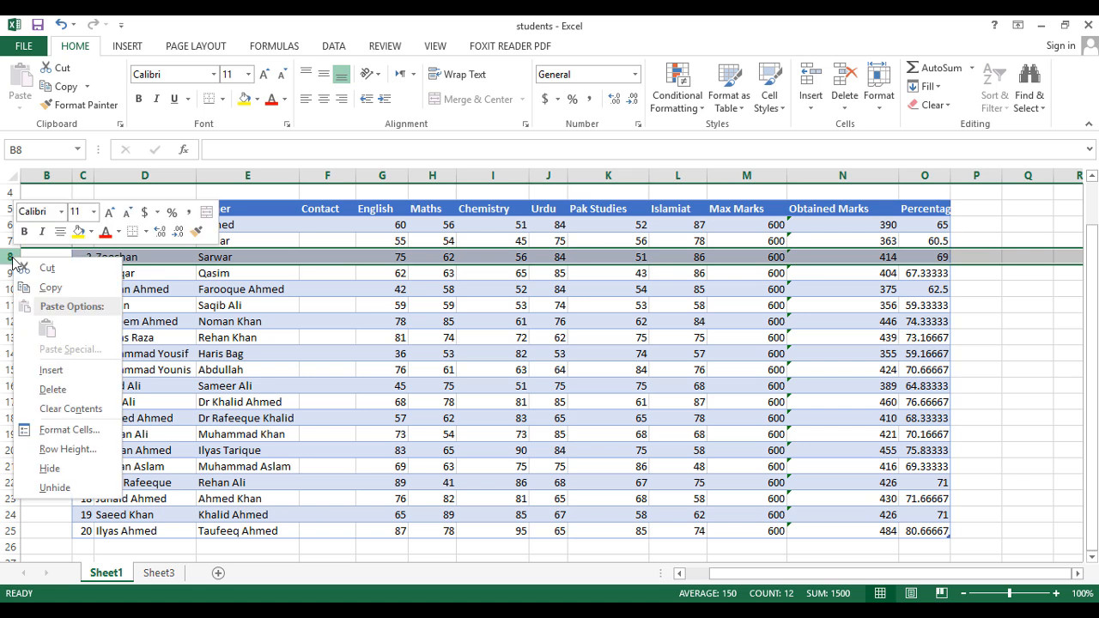
left_click(55, 373)
left_click(303, 338)
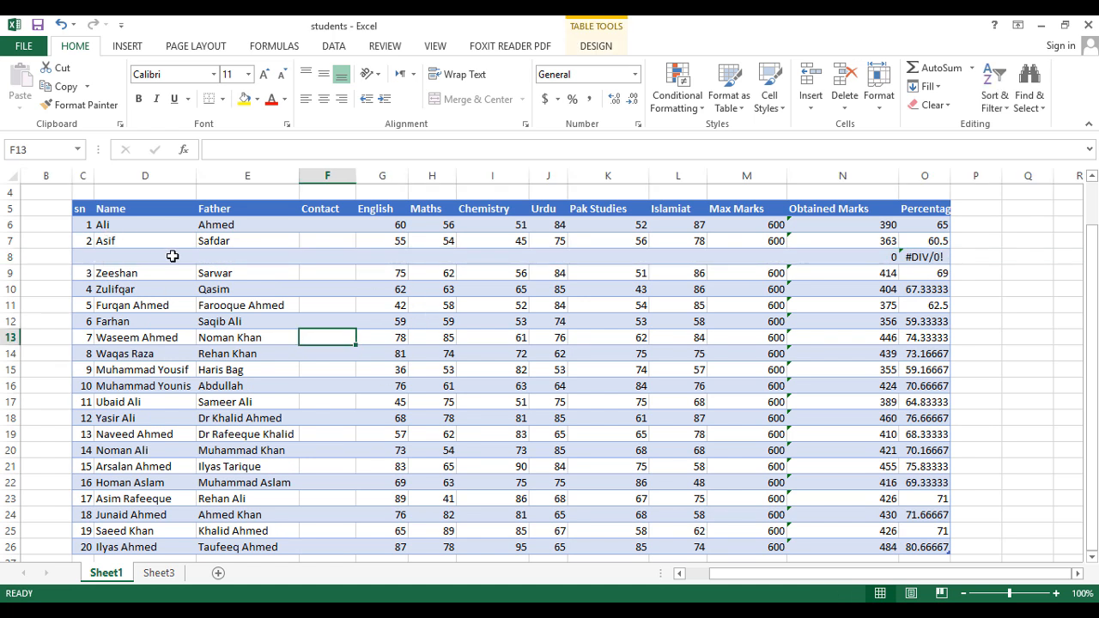
key("ctrl+z")
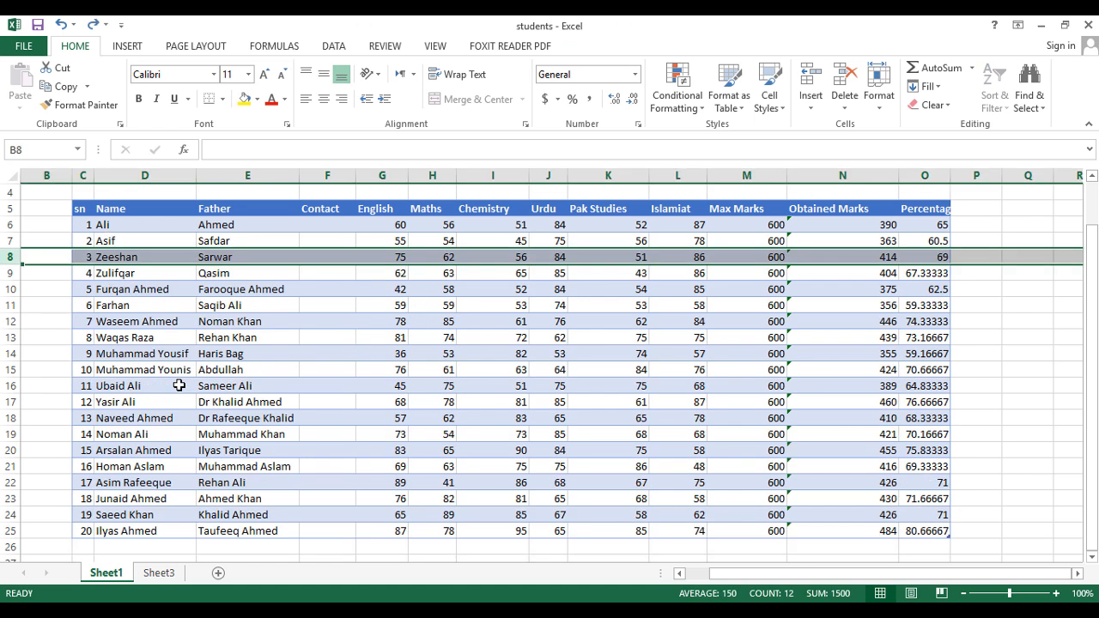
left_click(235, 333)
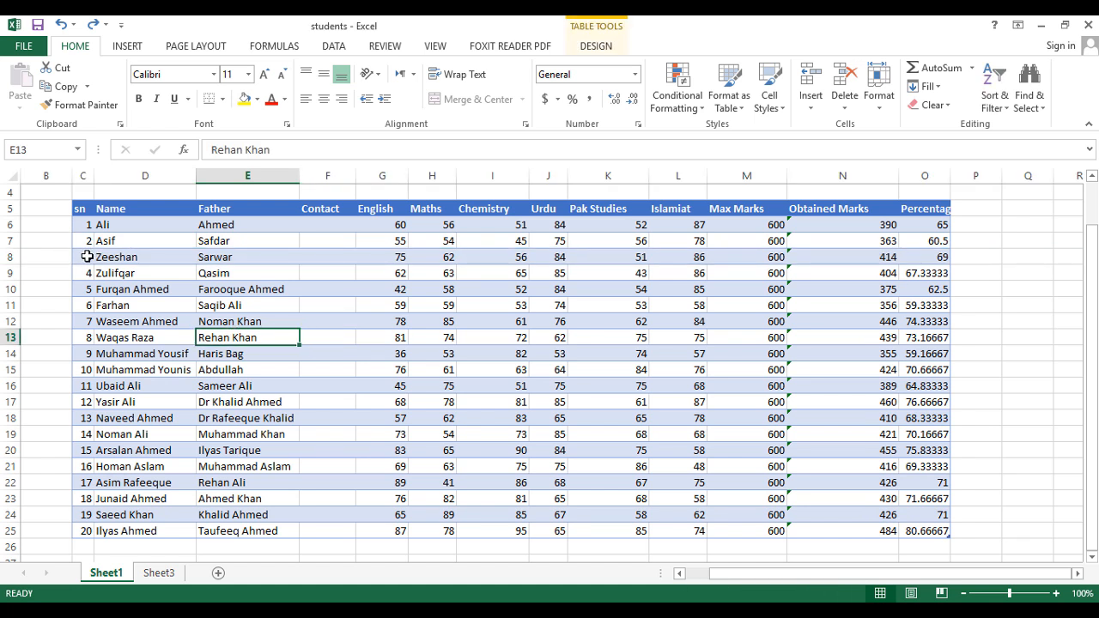
Step: Insert a blank sheet row at row 8, between the second and third students
left_click_drag(84, 256, 913, 257)
left_click(210, 385)
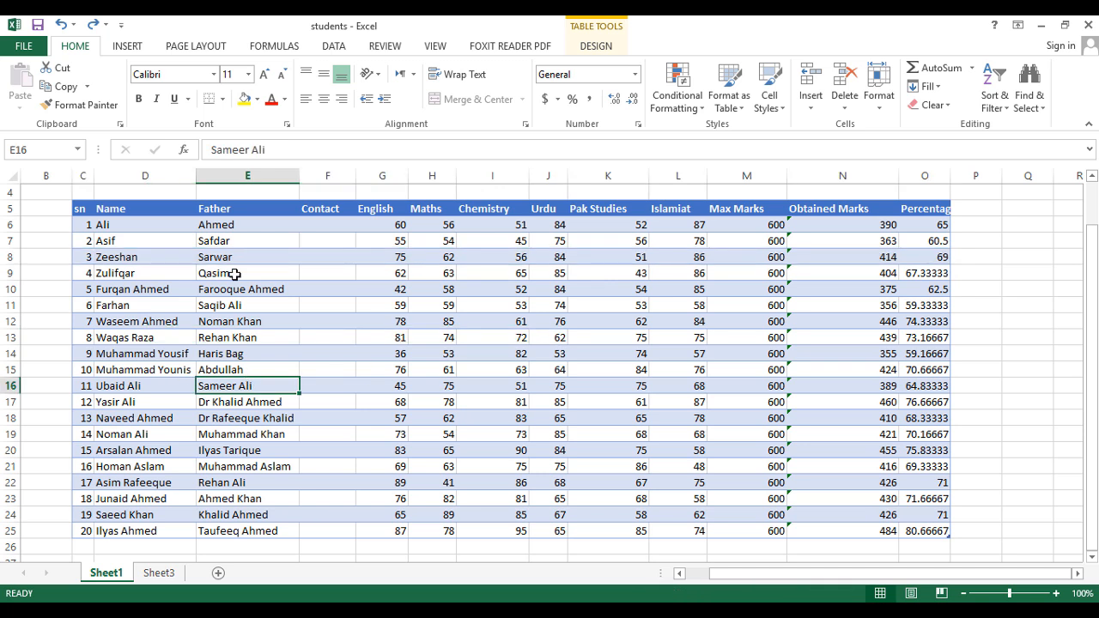
right_click(4, 257)
left_click(45, 372)
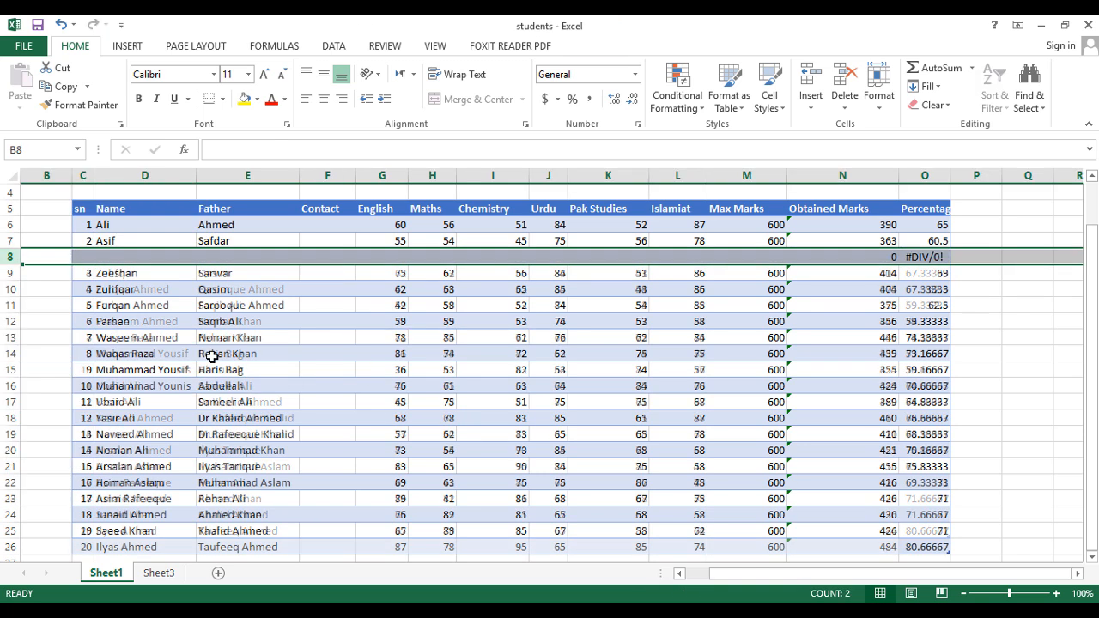
left_click(211, 356)
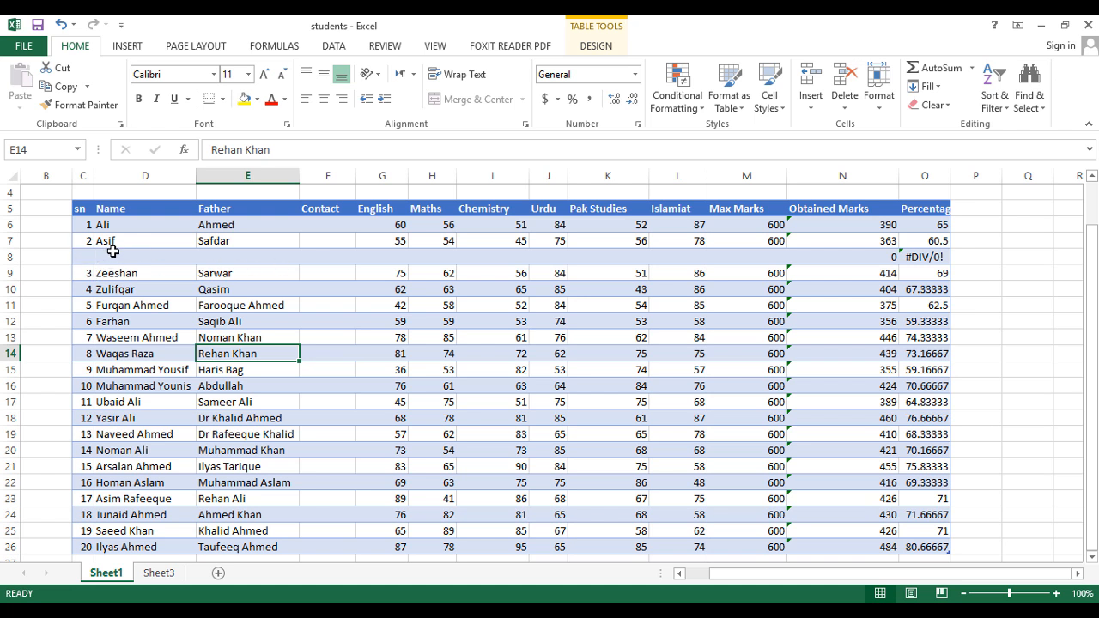
left_click_drag(113, 251, 914, 258)
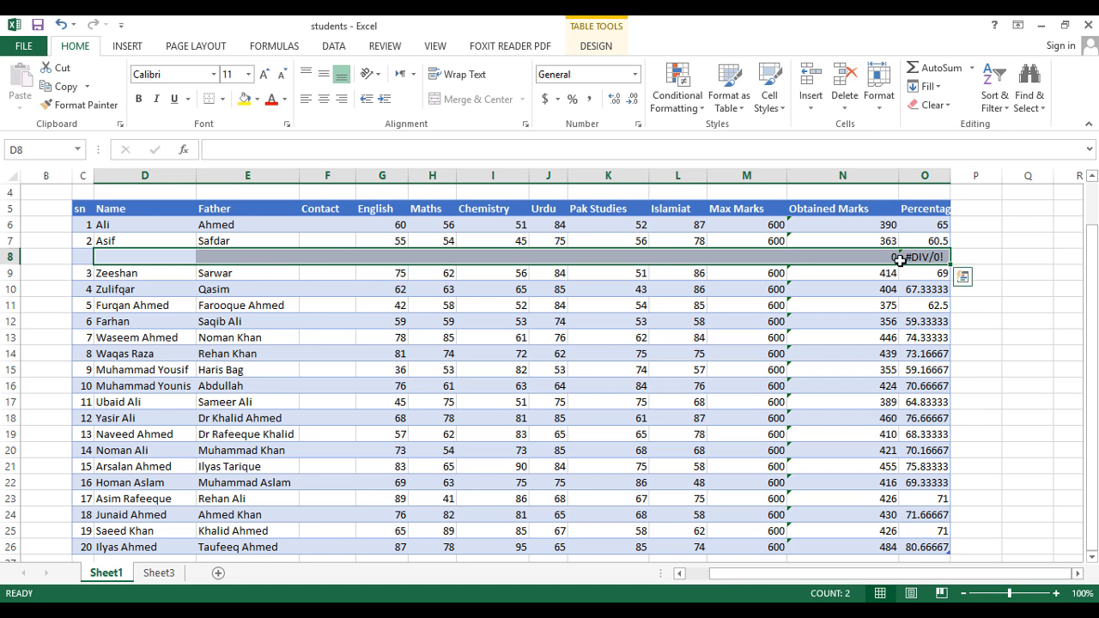
left_click(207, 340)
left_click(278, 432)
left_click(628, 404)
left_click(633, 307)
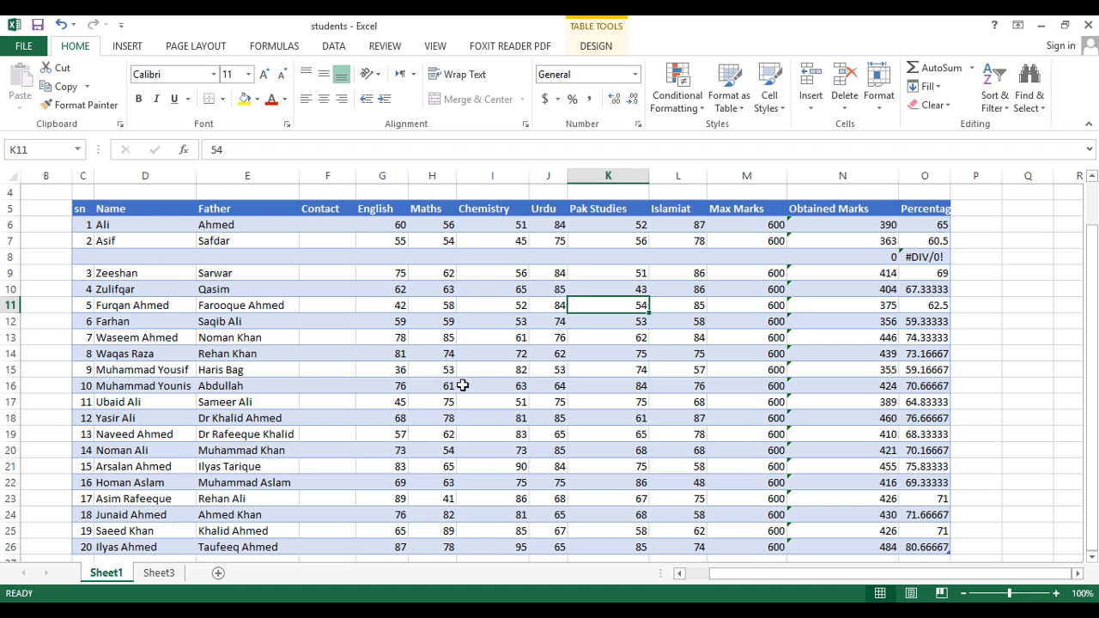
Step: Enter the new student's name in D8 and the father's name in E8 of the blank table row
left_click(86, 256)
key("Right")
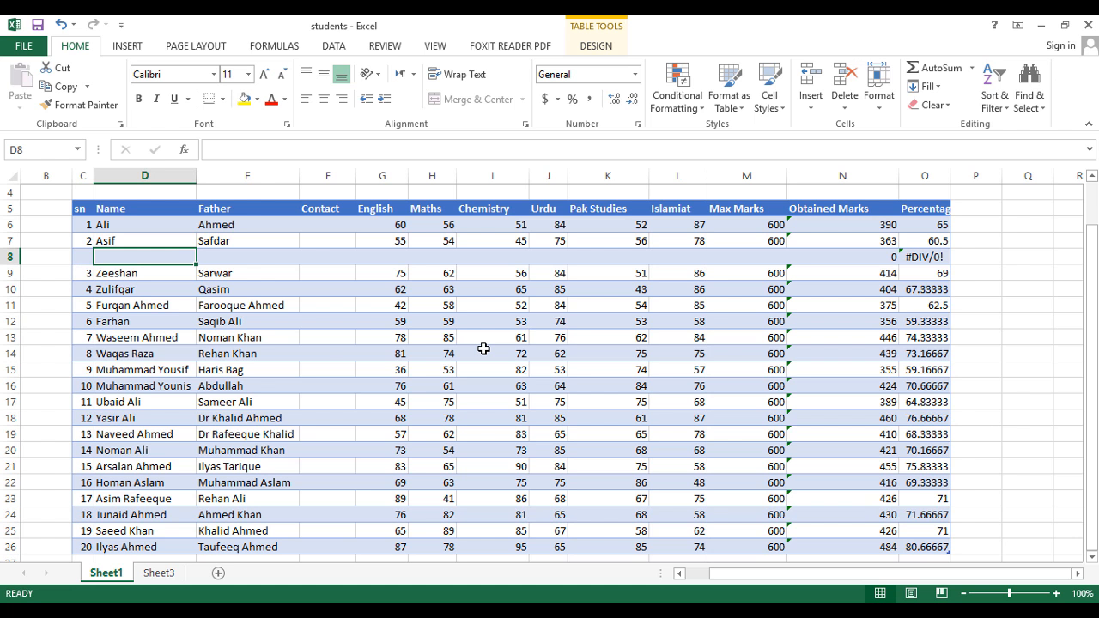
type("Ali A")
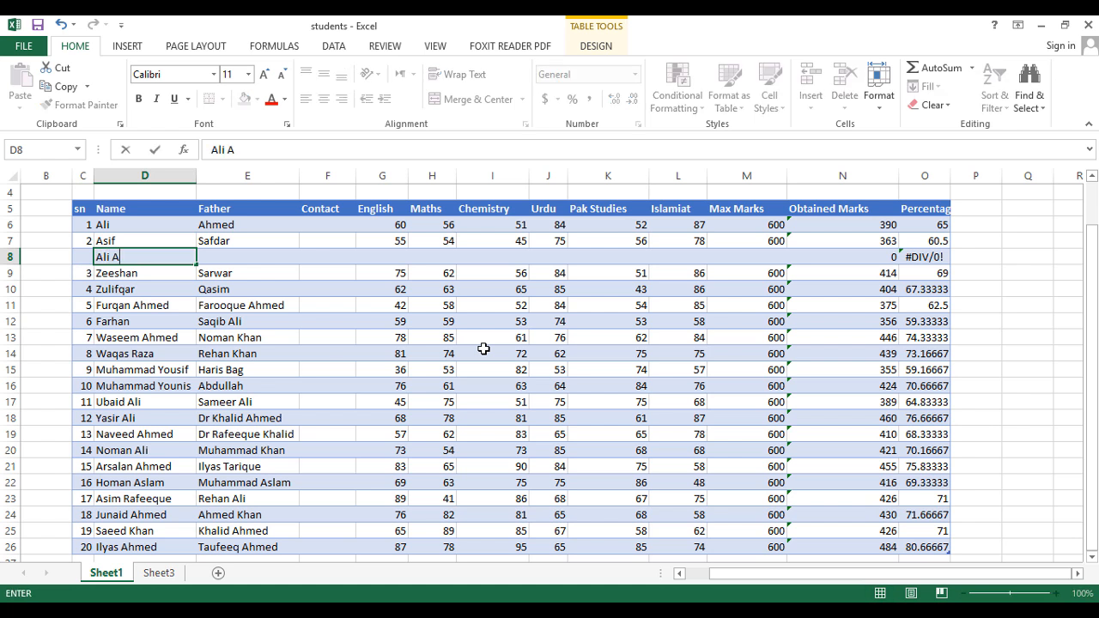
type("hmed")
key("Tab")
type("Muhammad Khan")
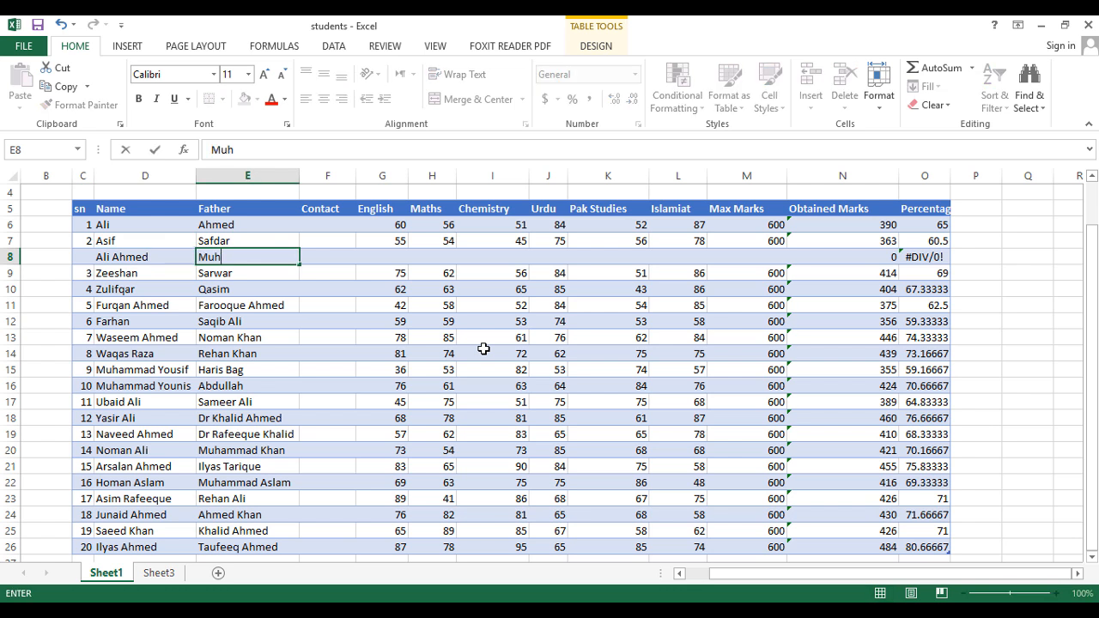
key("Tab")
Step: Try entering 50 as the new student's English mark in G8, and undo the entry
key("Tab")
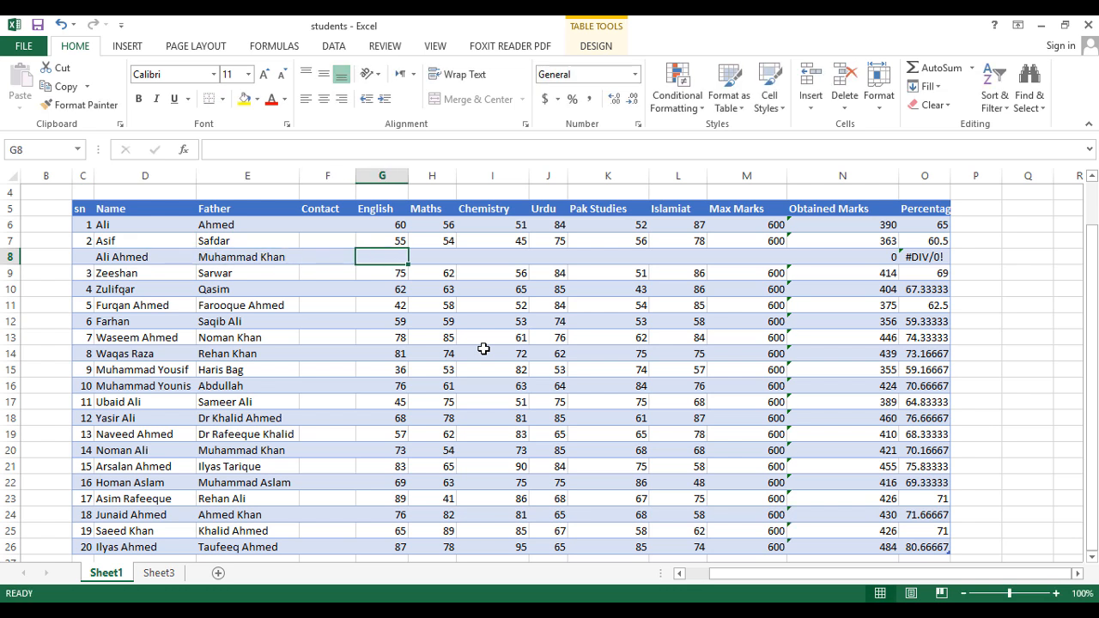
type("50")
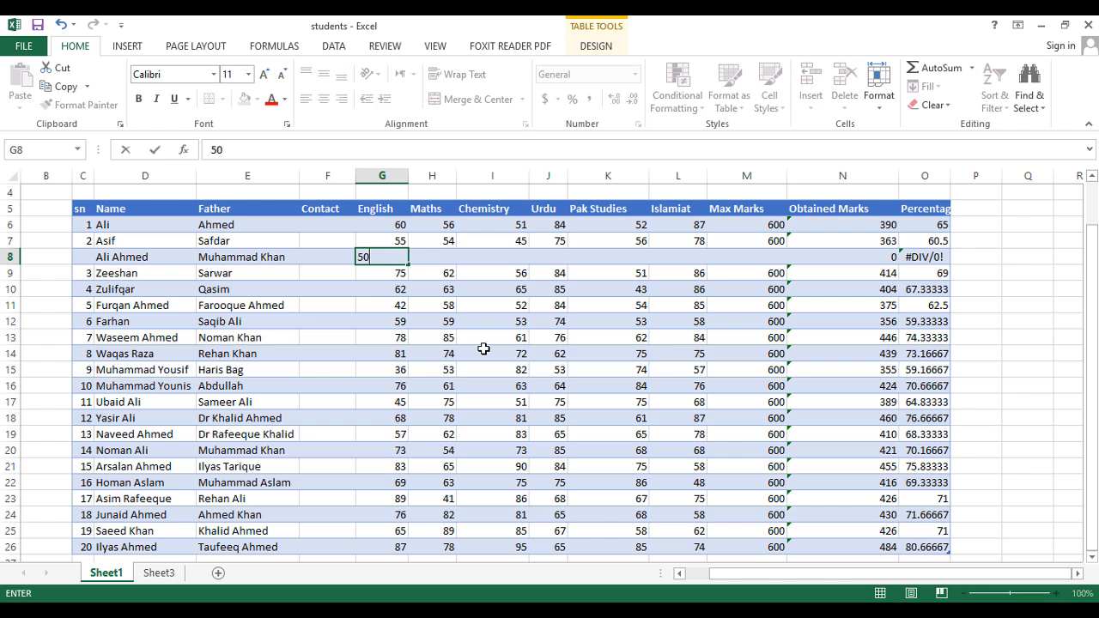
key("Tab")
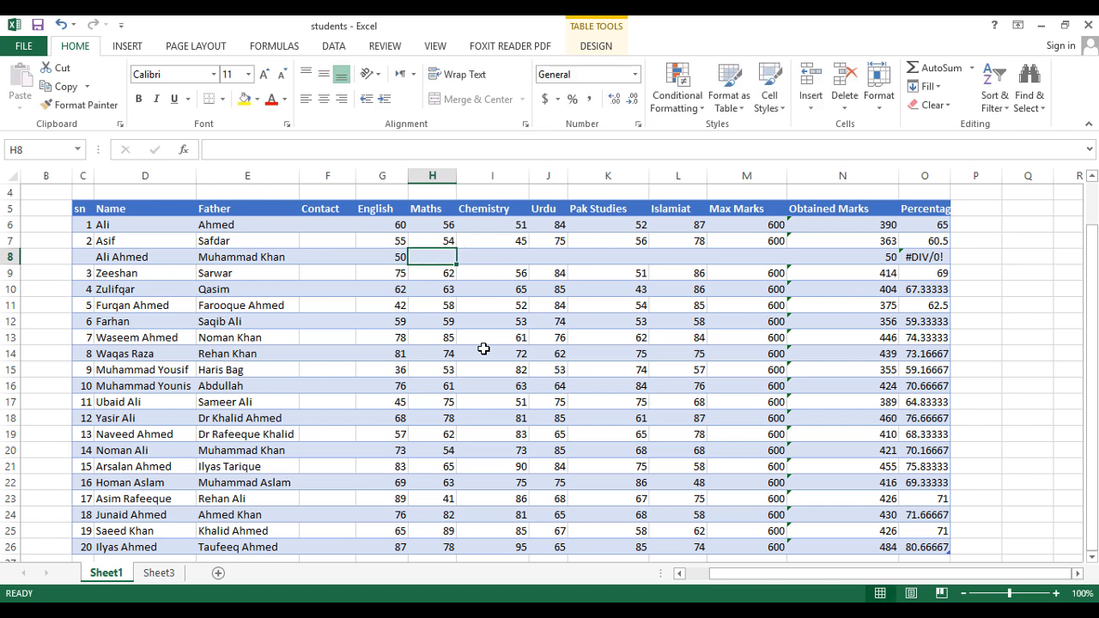
key("ctrl+z")
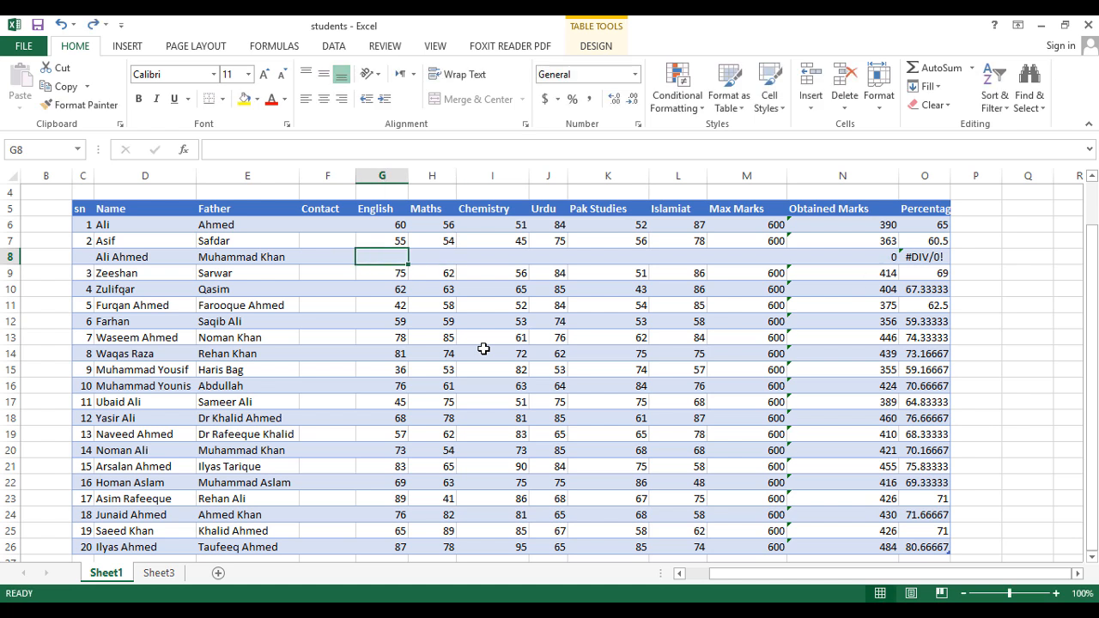
Step: Enter 50 as the new student's English mark in G8 and check the Obtained Marks cell N8
left_click(876, 258)
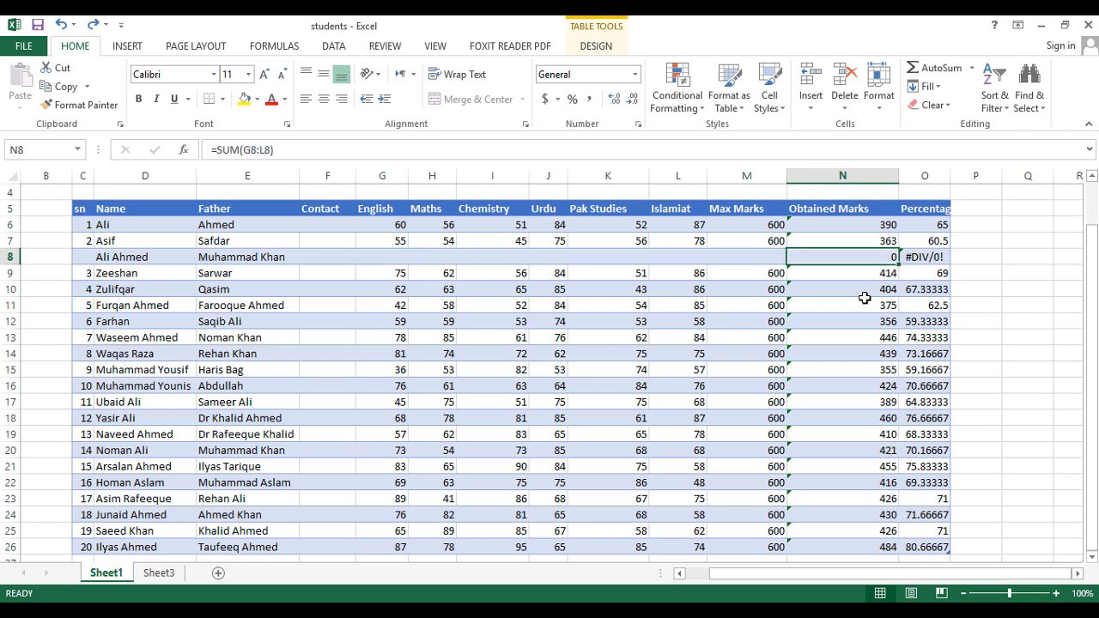
left_click(395, 257)
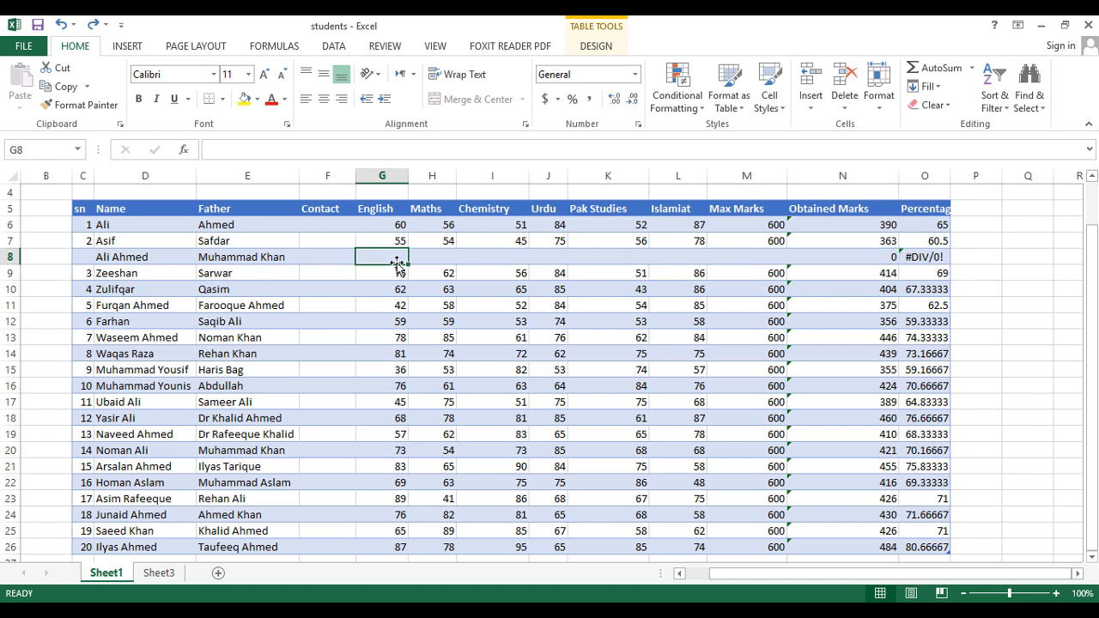
type("50")
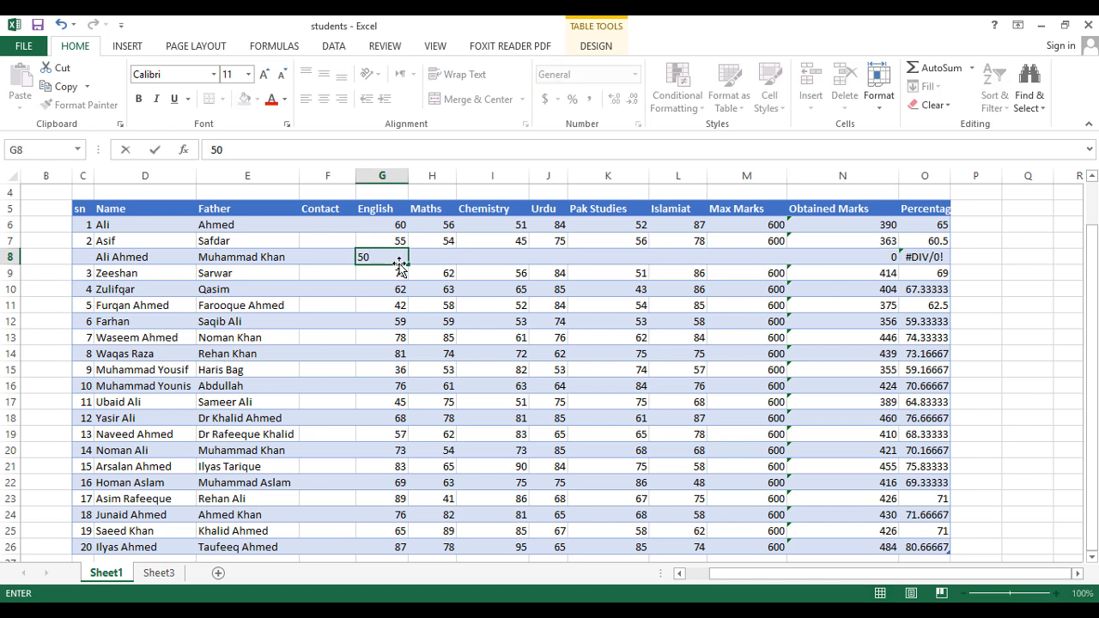
key("Tab")
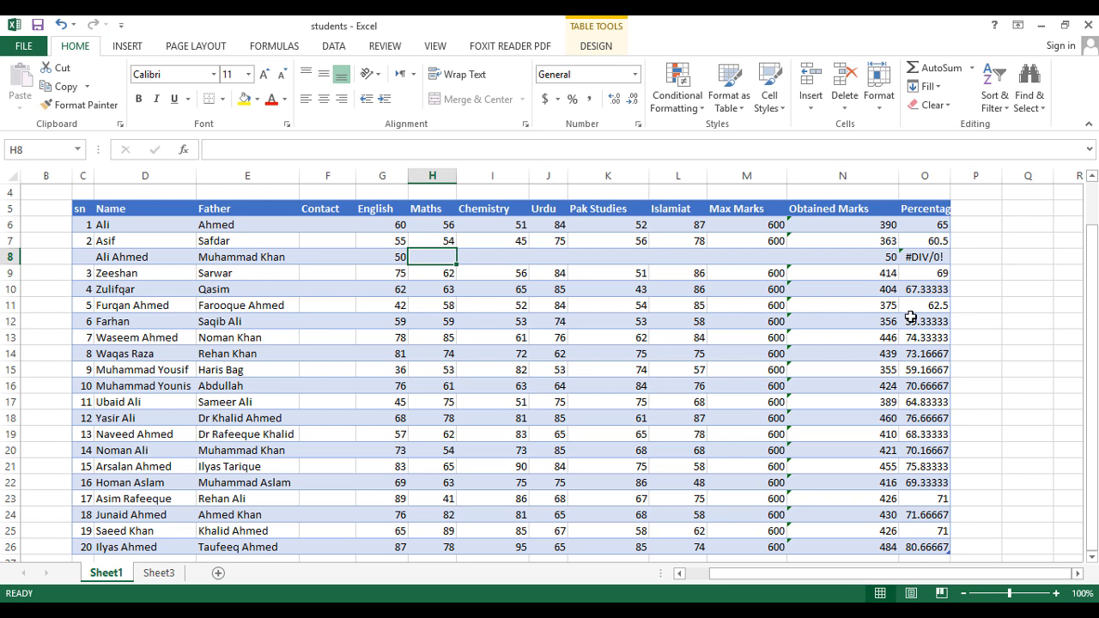
left_click(886, 258)
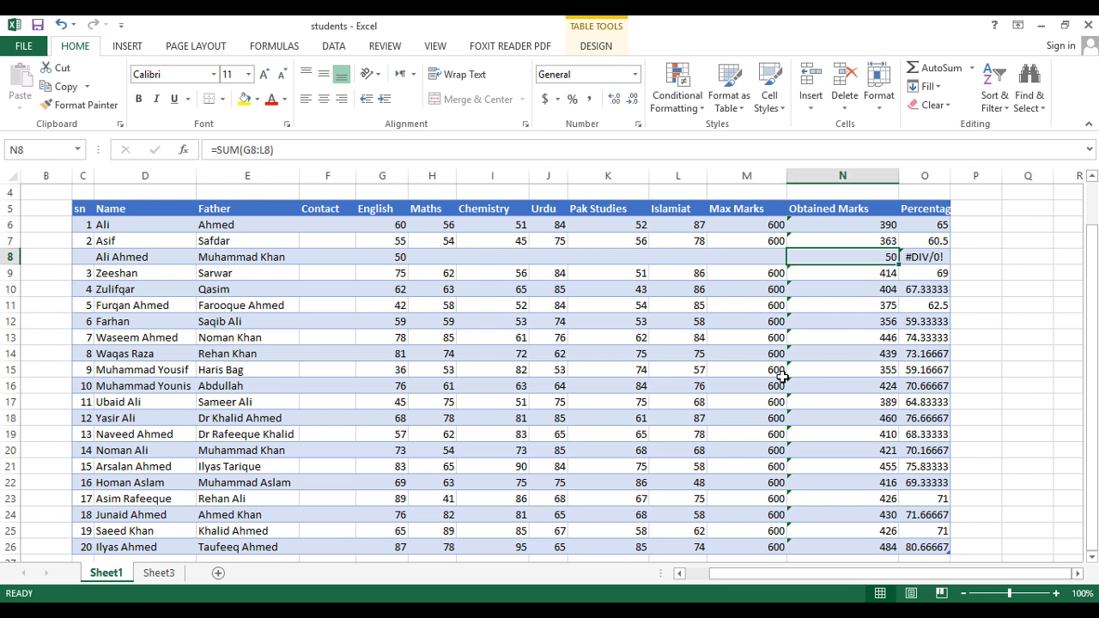
Step: Enter 63 as the Maths mark in H8 and check the updated Obtained Marks in N8
left_click(433, 260)
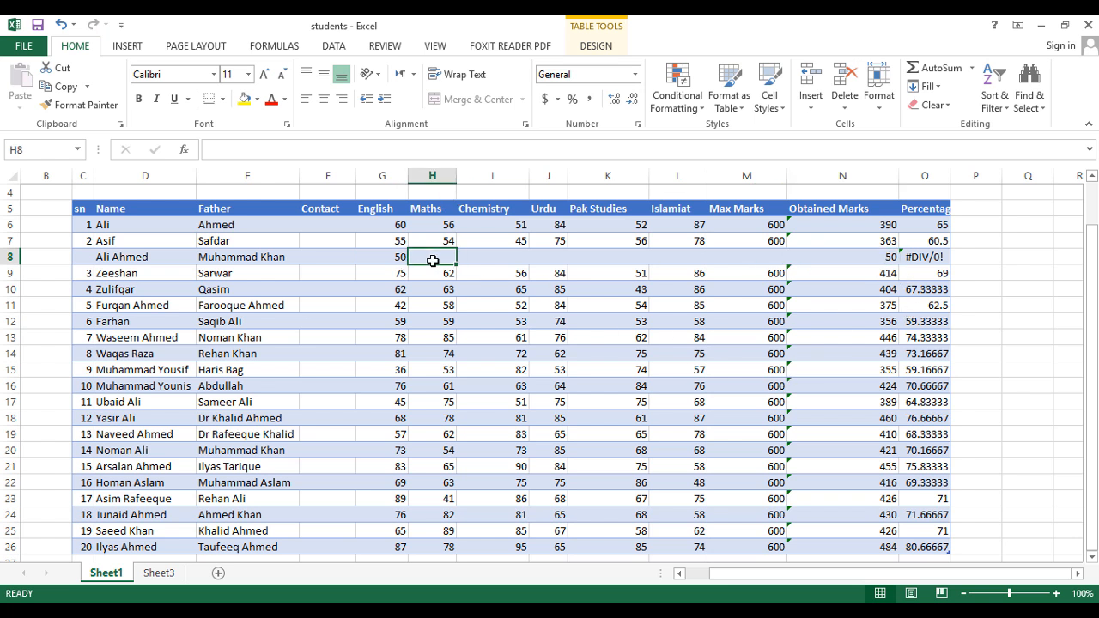
type("63")
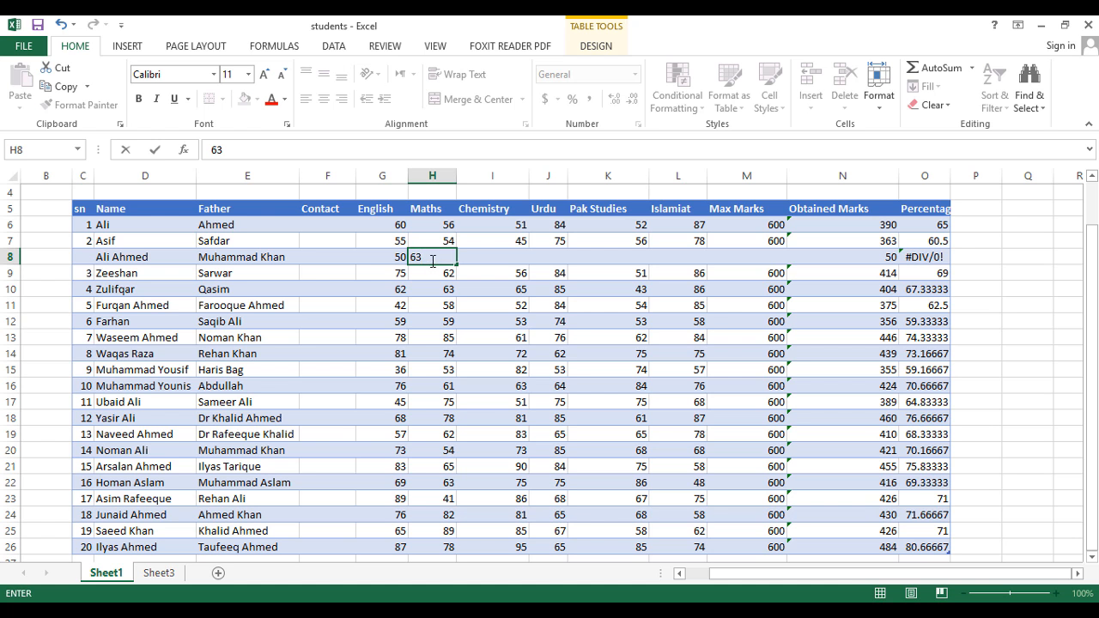
left_click(867, 273)
left_click(882, 255)
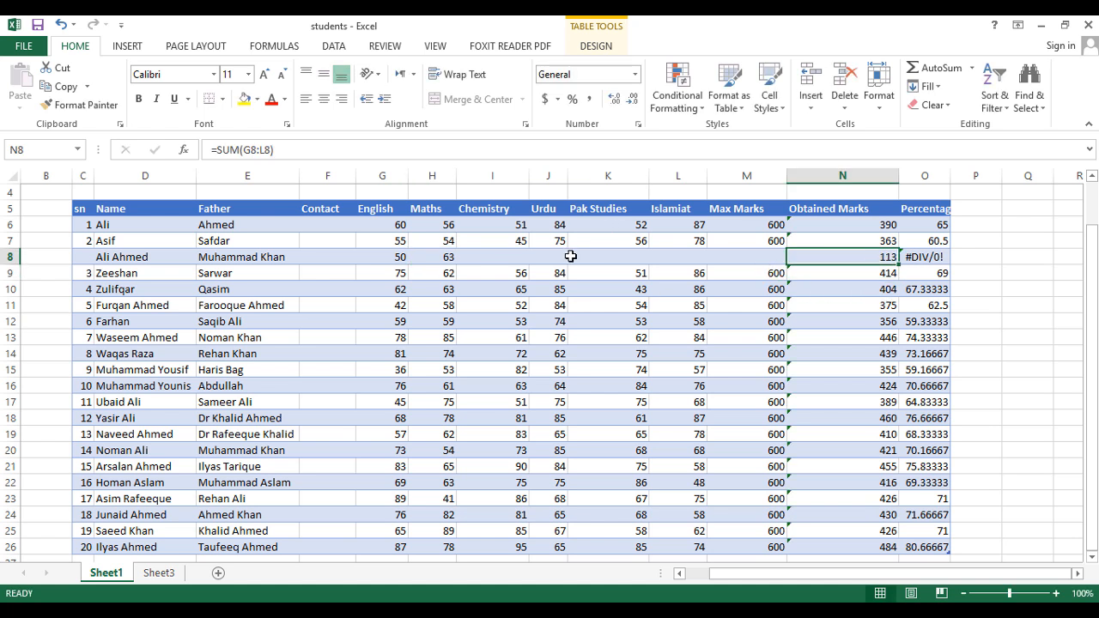
Step: Enter 600 as the new student's Max Marks in M8 and check the Percentage formula in O8
left_click(780, 258)
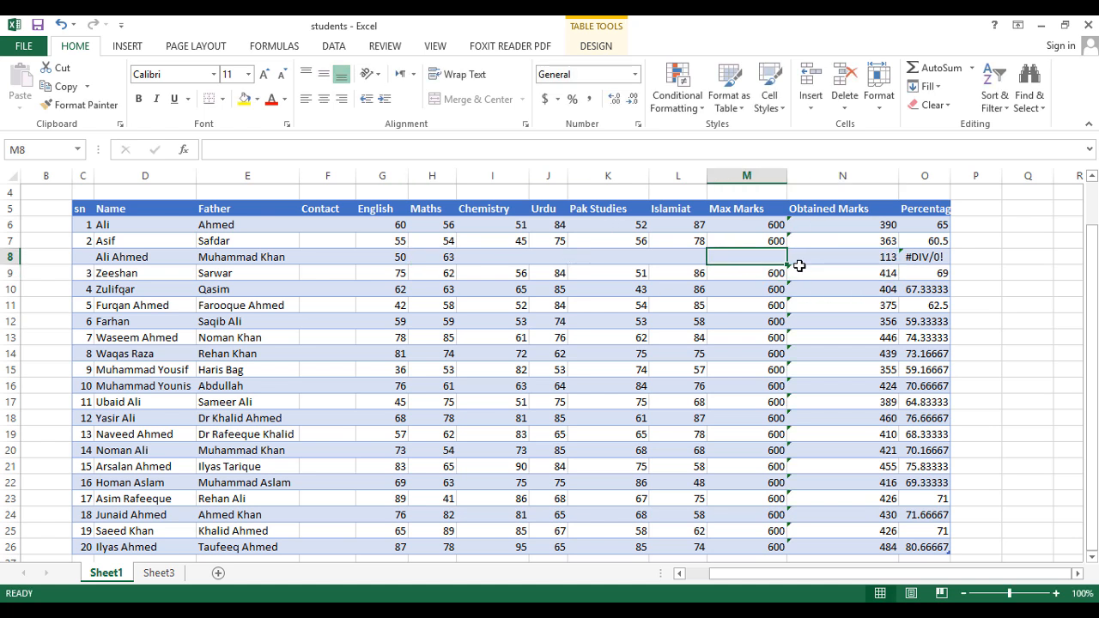
type("600")
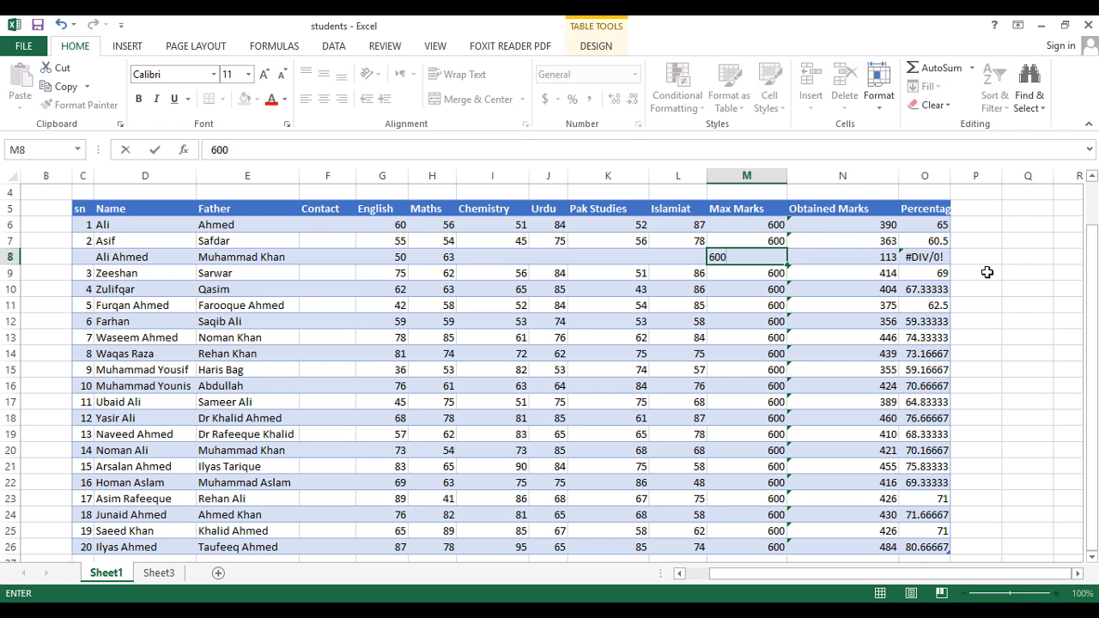
left_click(932, 257)
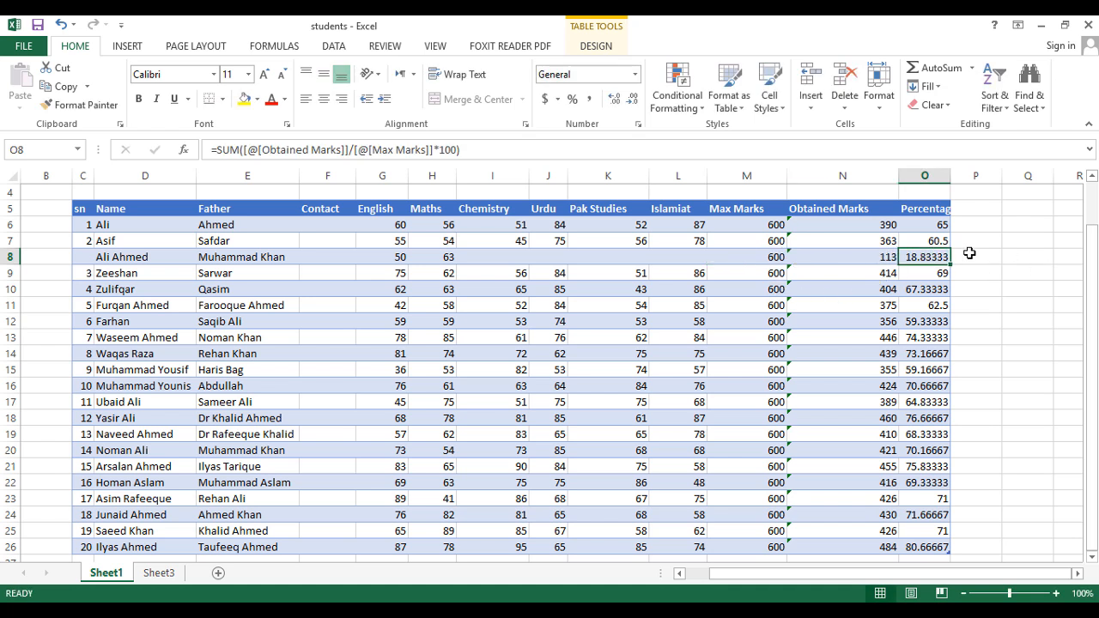
Step: Enter 75 as the Chemistry mark in I8 and check the recalculated Obtained Marks in N8
left_click(481, 258)
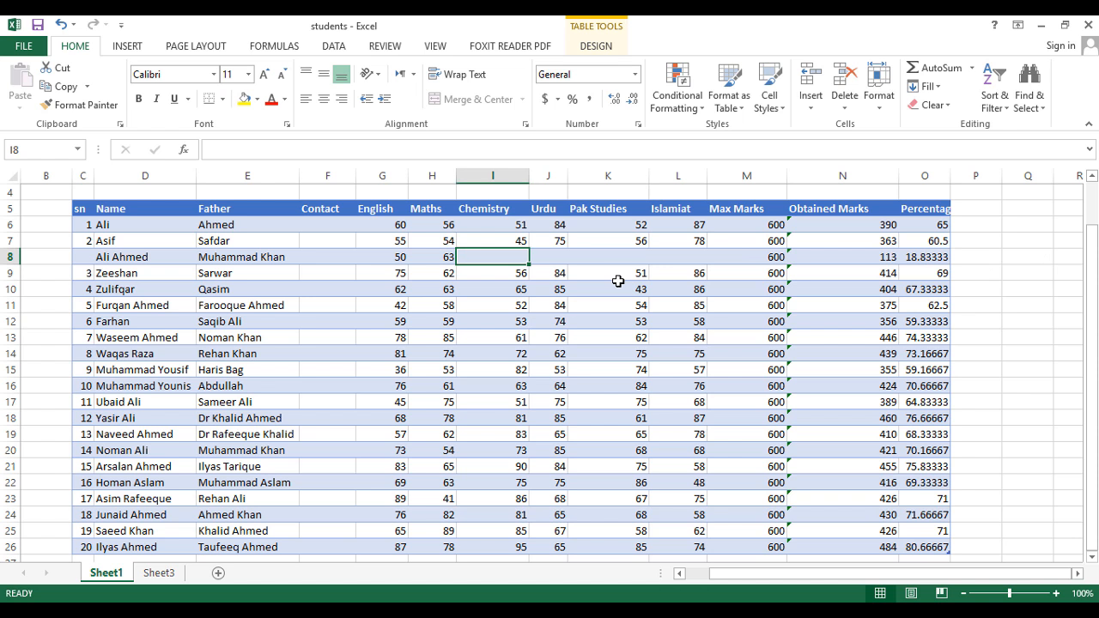
type("75")
key("Tab")
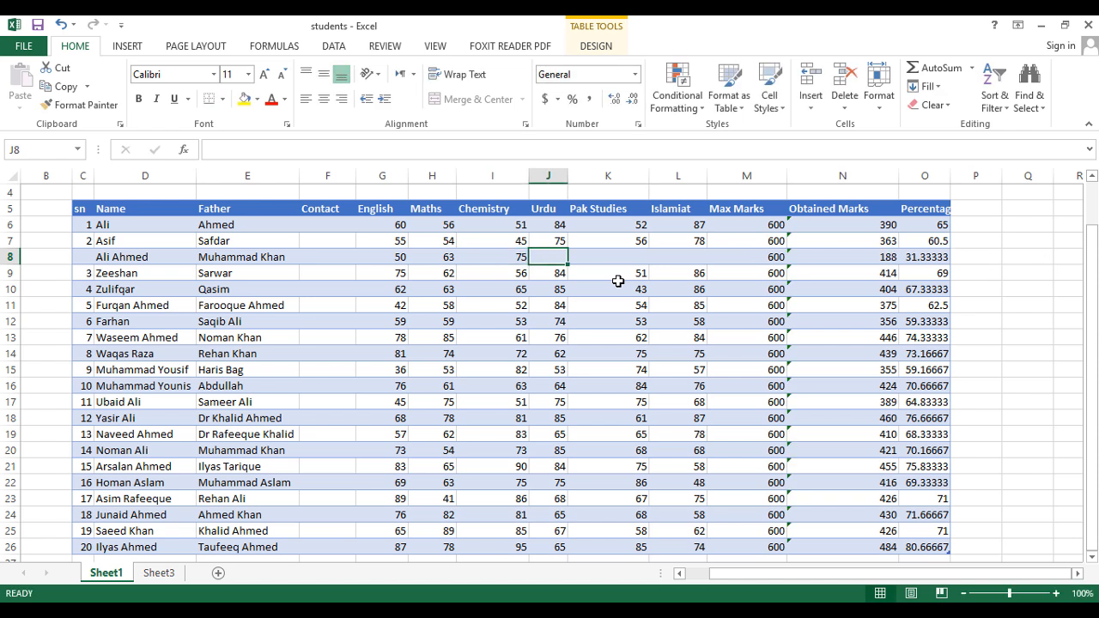
left_click(882, 258)
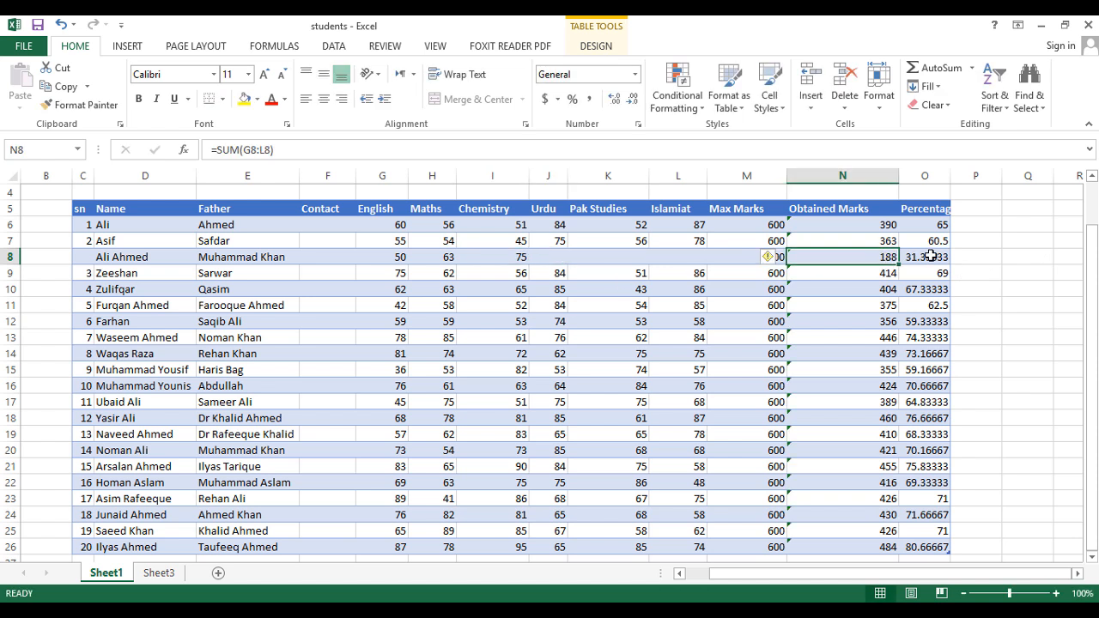
Step: Enter 45 as the Urdu mark in J8 and check the Obtained Marks and Percentage cells of row 8
left_click(535, 258)
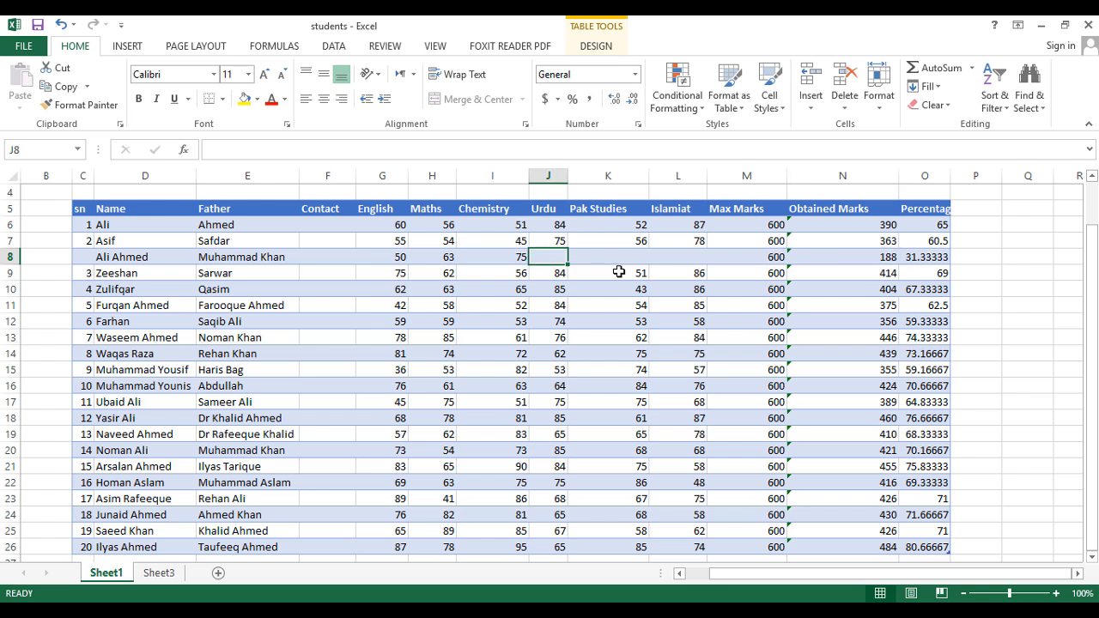
type("45")
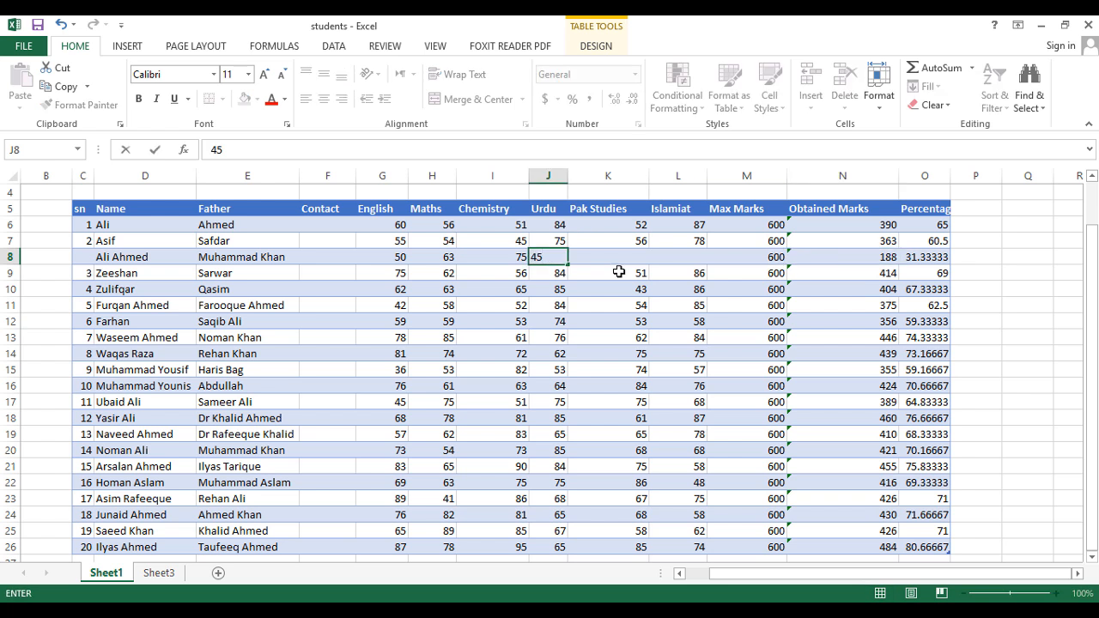
key("Tab")
left_click(859, 268)
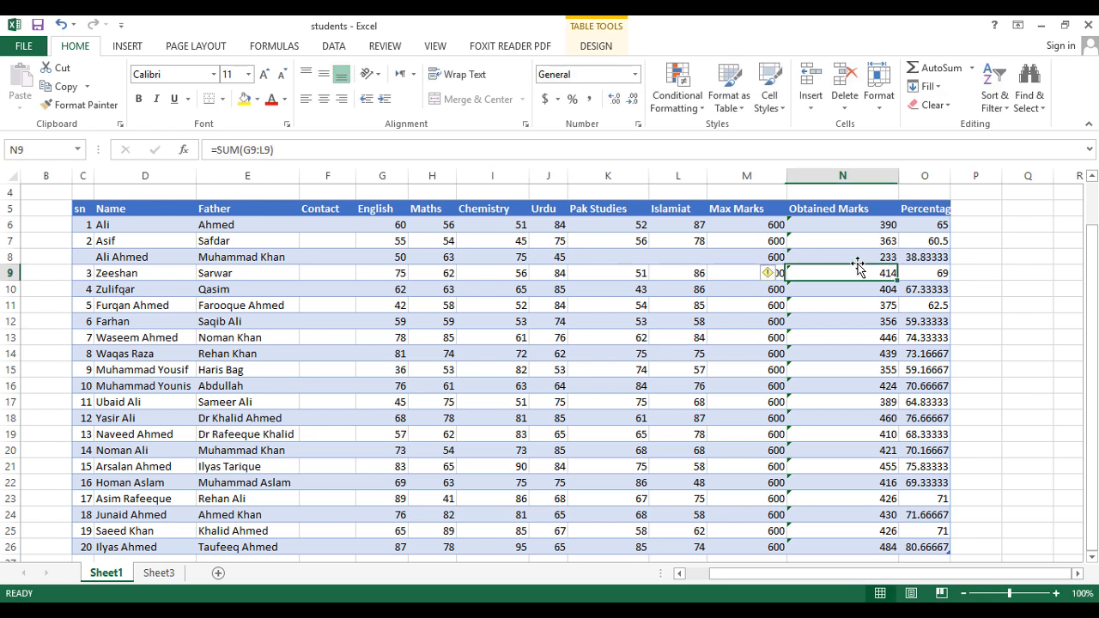
left_click(856, 257)
left_click(932, 257)
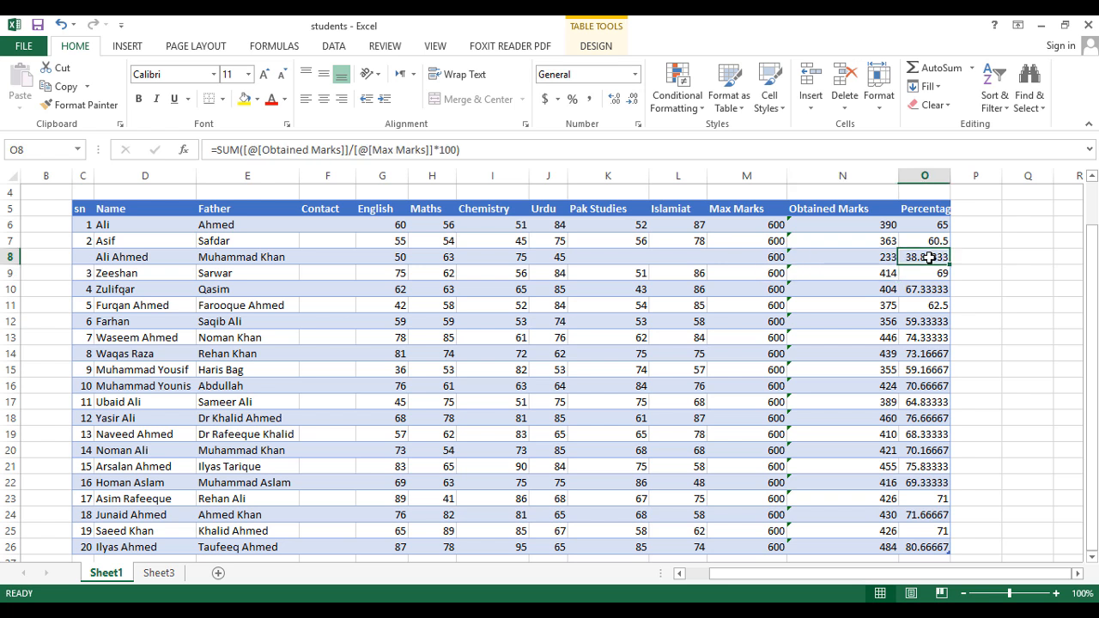
Step: Complete the new student's marks in row 8 with 59 for Pak Studies in K8 and 78 for Islamiat in L8
left_click(639, 257)
left_click(672, 257)
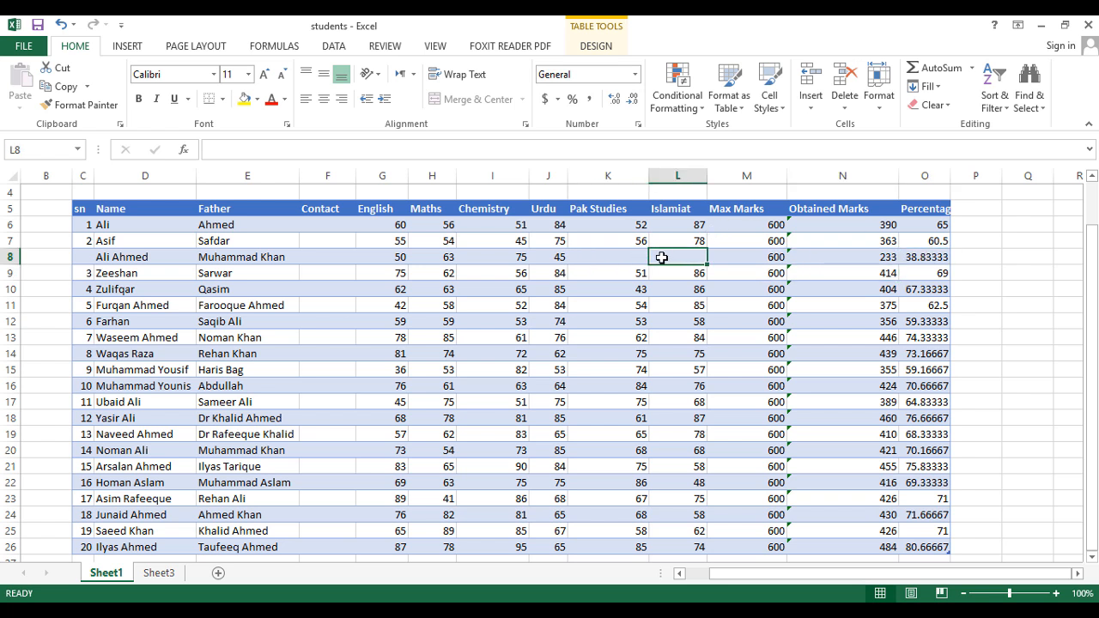
left_click(597, 264)
type("59")
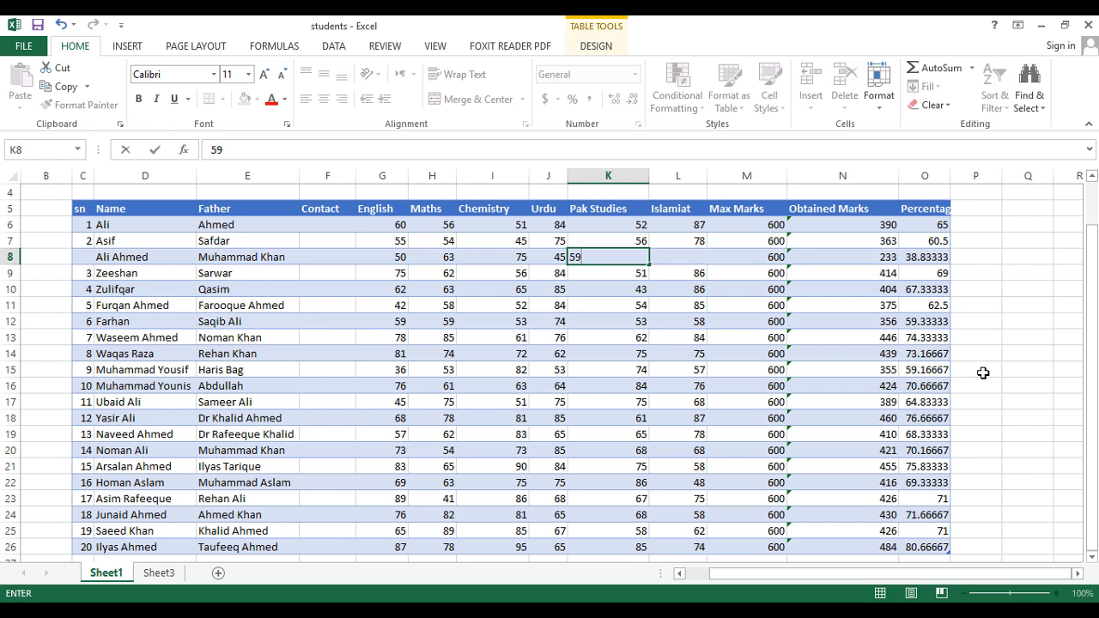
key("Tab")
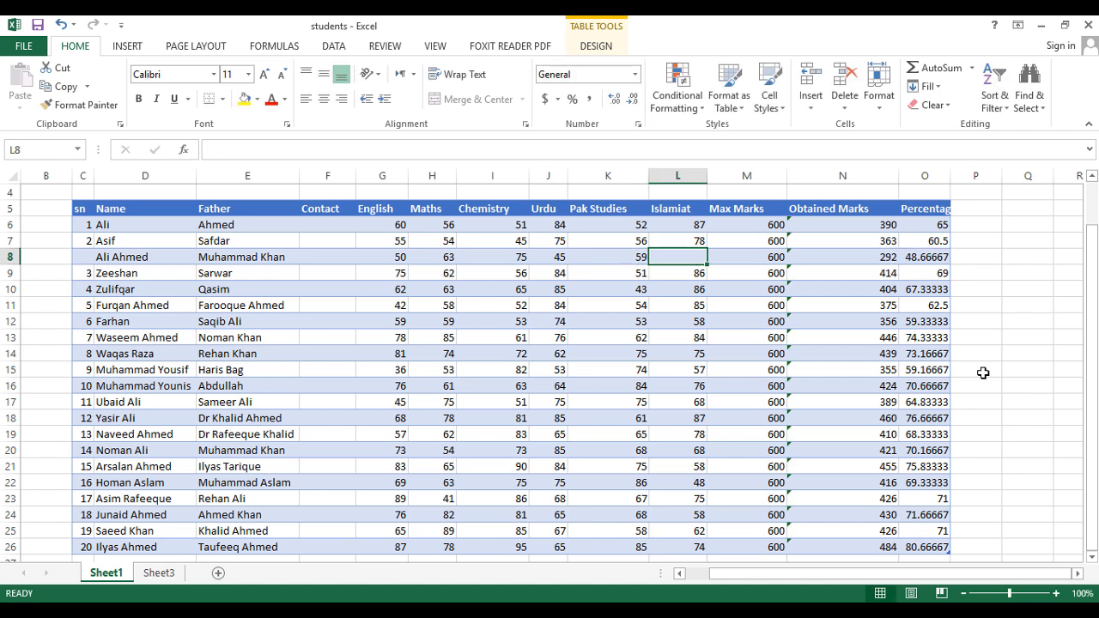
type("78")
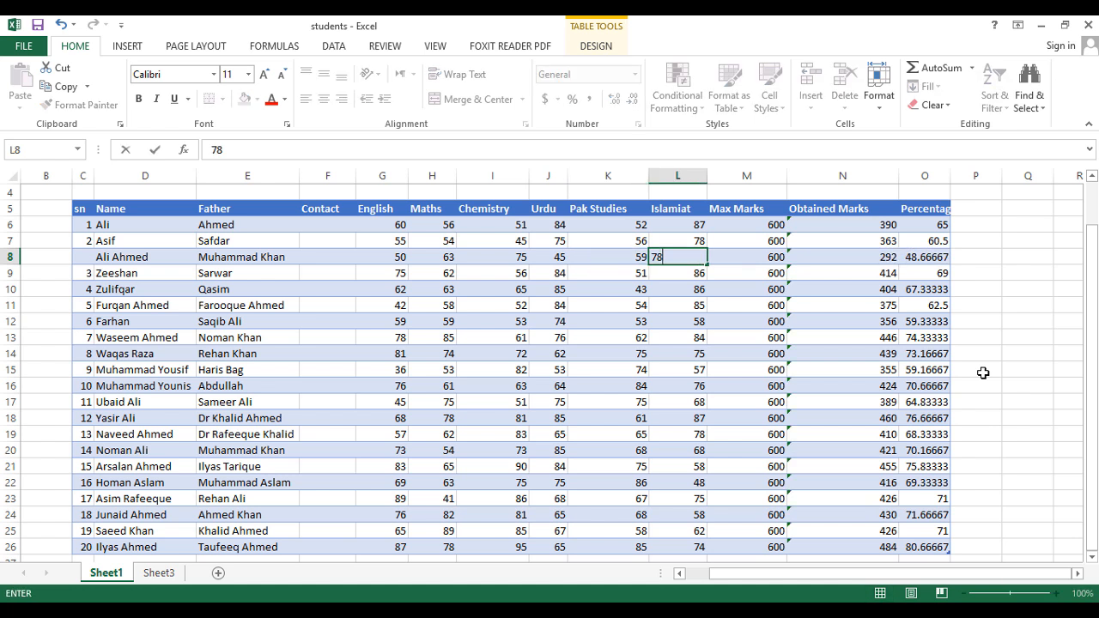
key("Tab")
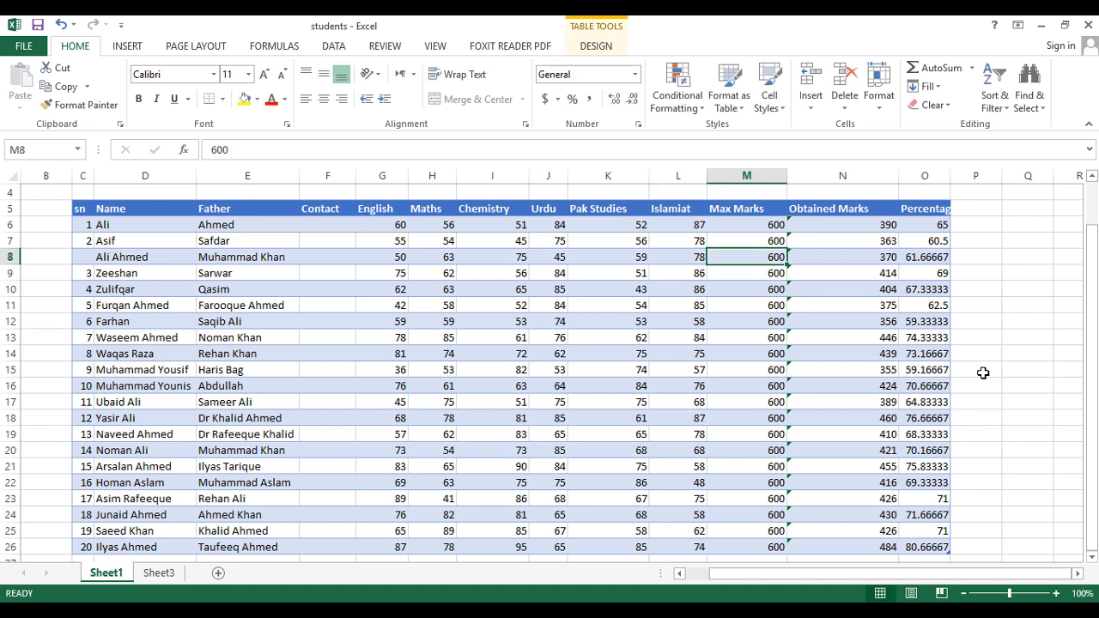
left_click(1033, 352)
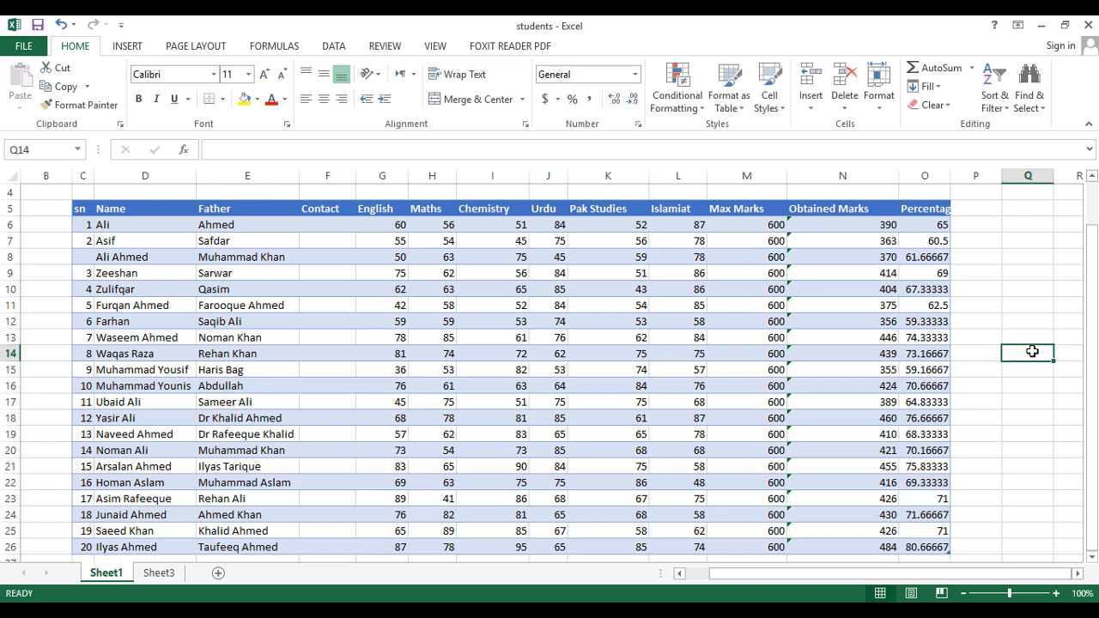